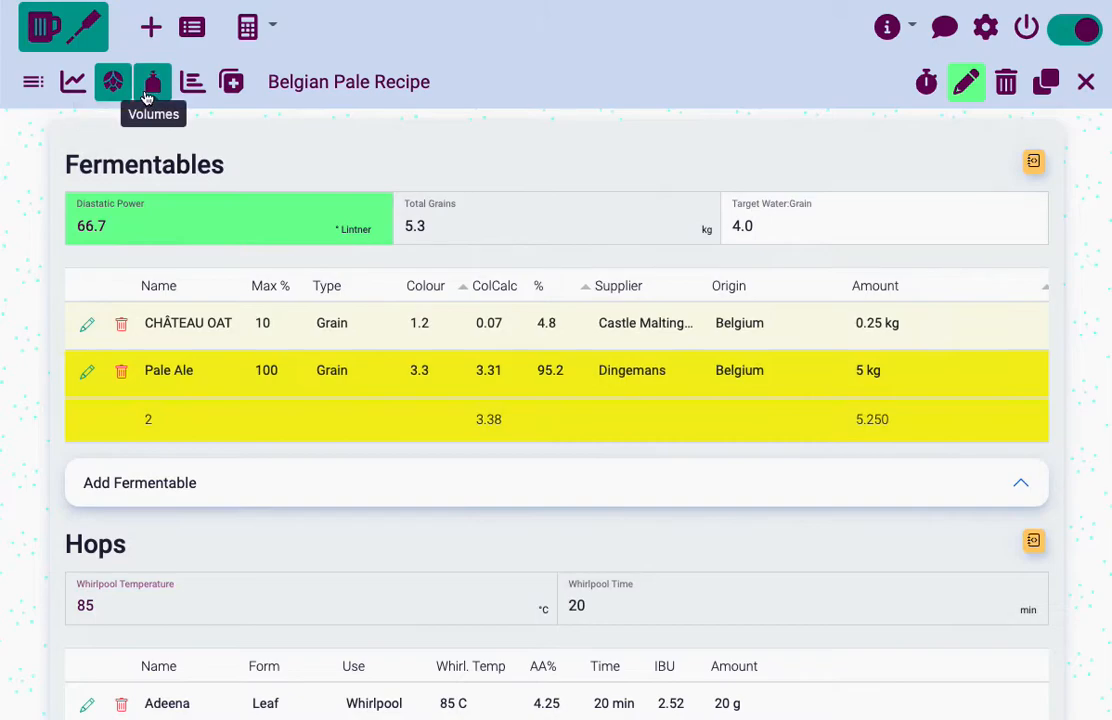
Open the brewsheet for the Belgian Pale Recipe and show its ingredient checklist
scroll(628, 258, down, 1)
scroll(695, 256, up, 1)
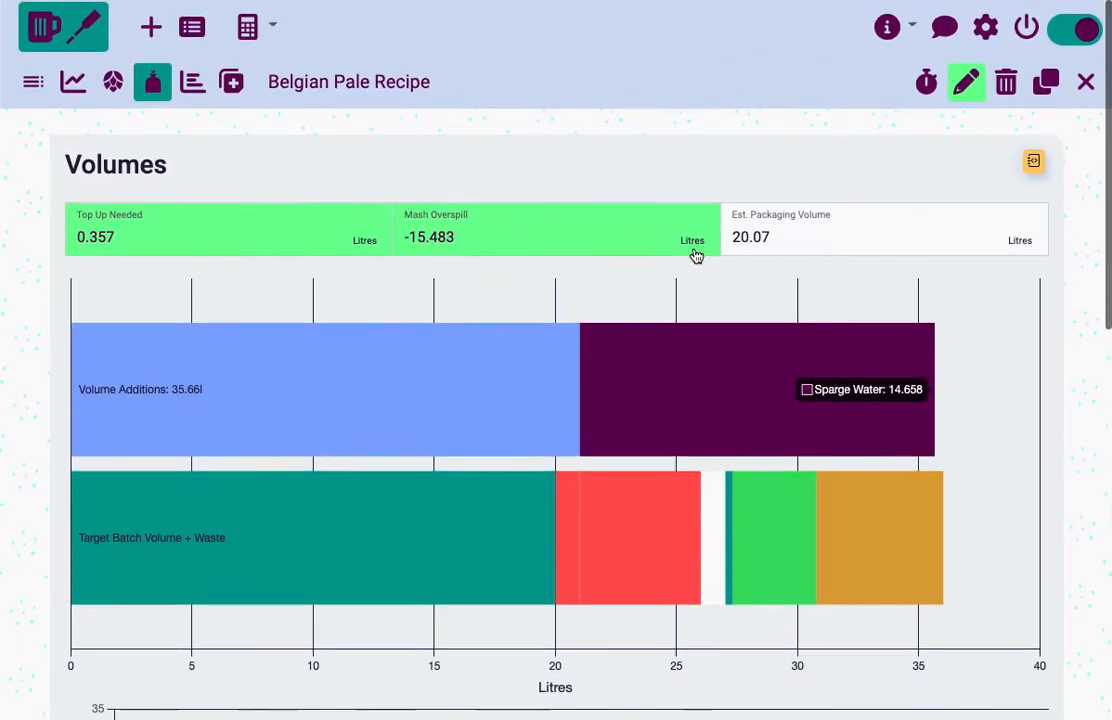
click(928, 82)
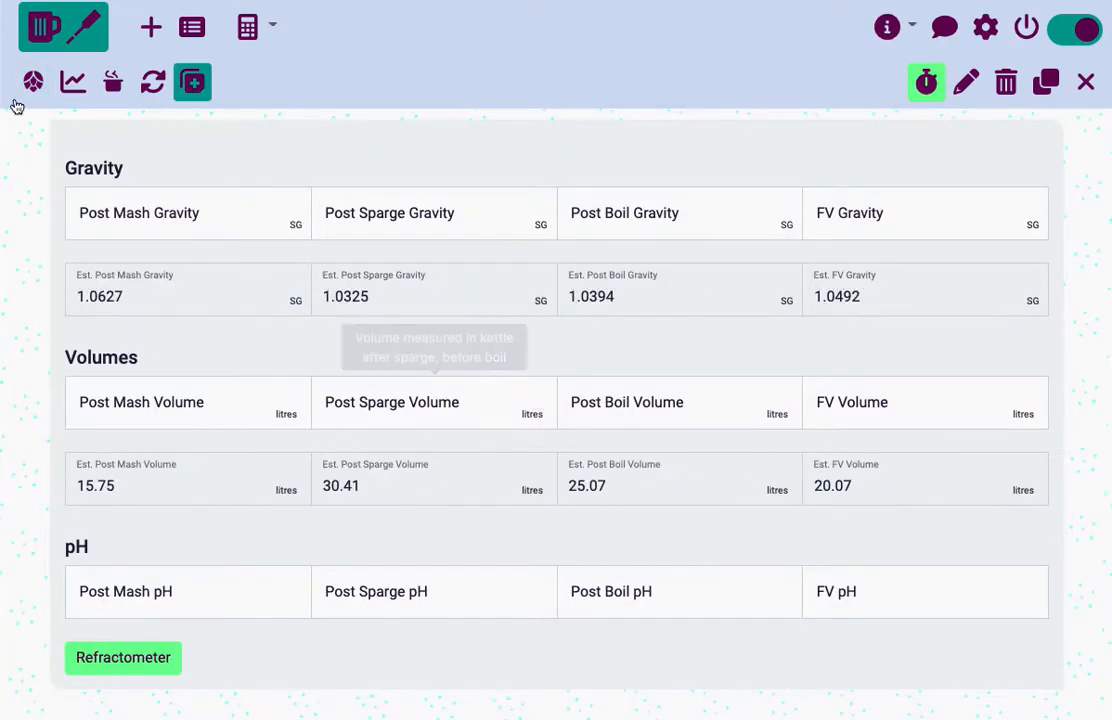
click(30, 84)
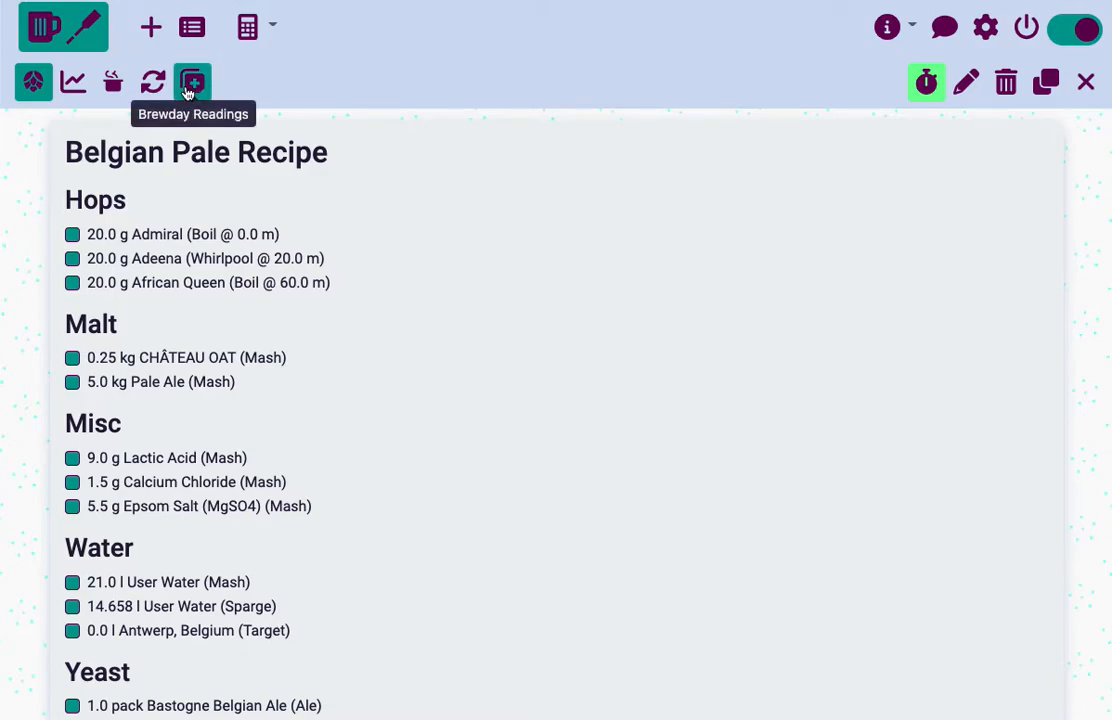
scroll(450, 258, down, 1)
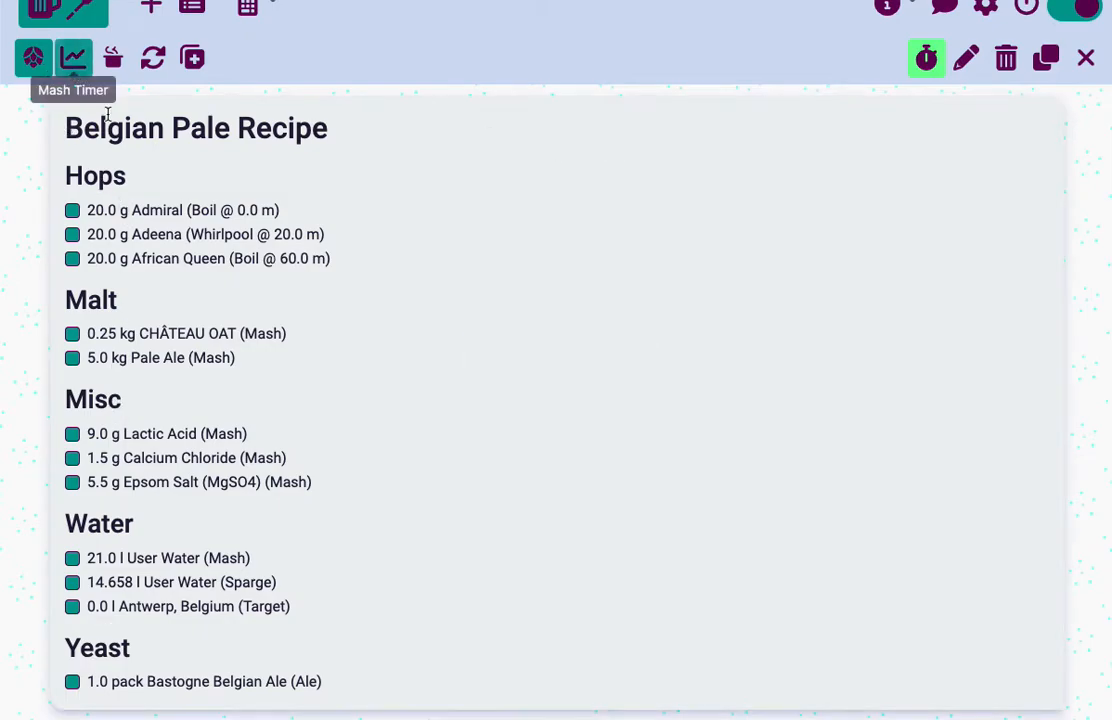
Tick the Adeena and African Queen hops on the ingredient checklist, and clear both ticks again
click(72, 237)
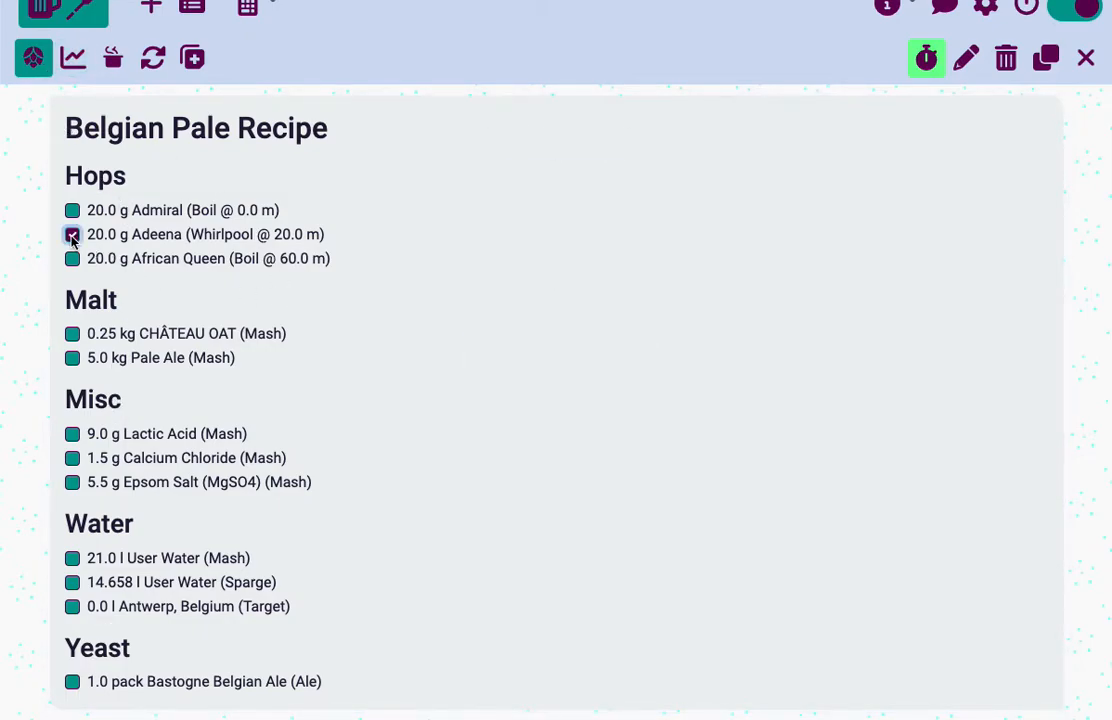
click(71, 260)
click(72, 236)
click(72, 260)
Start the mash timer, advance it to the 50.0 C mash step, and reset it
click(72, 55)
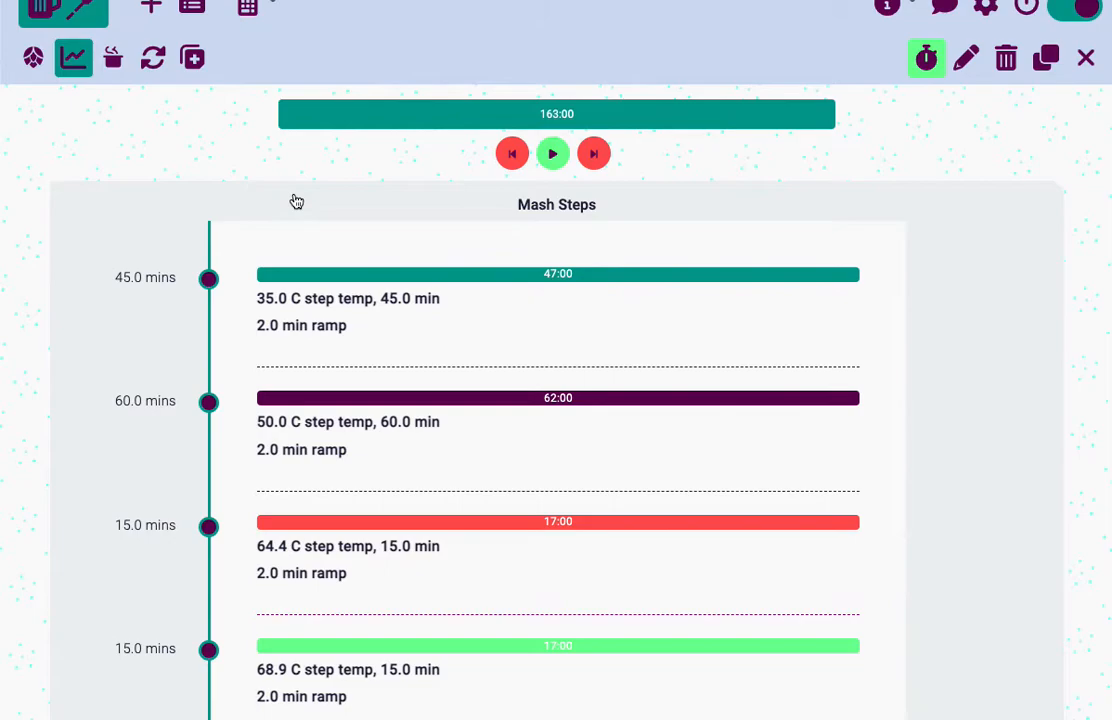
click(555, 155)
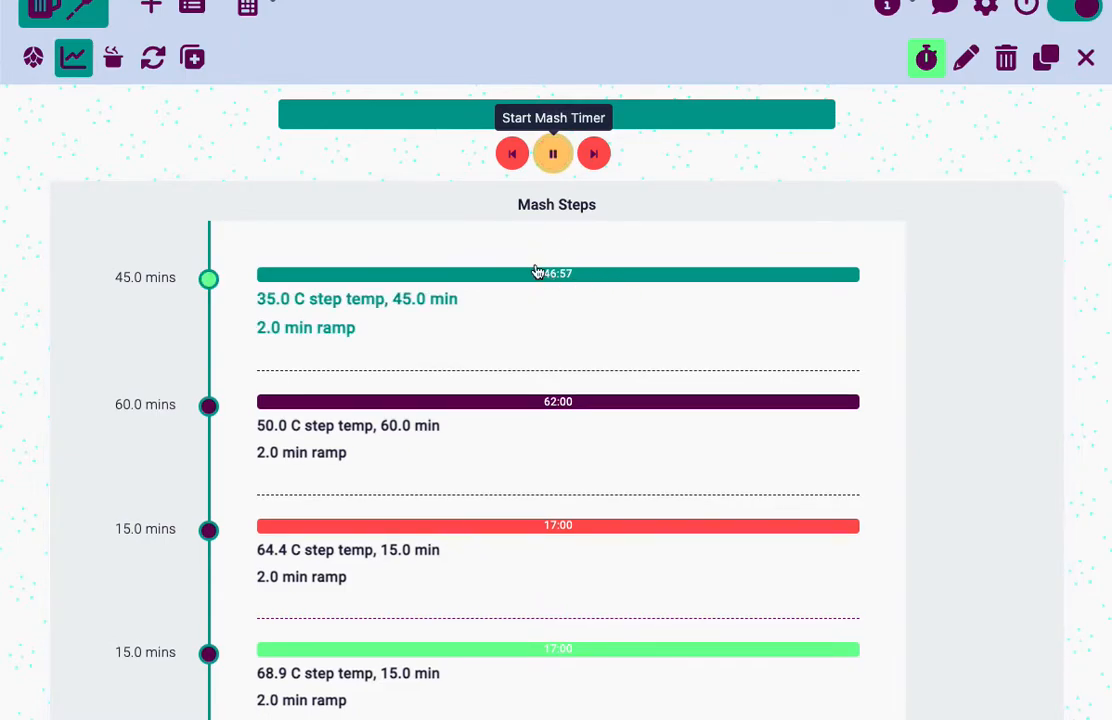
click(593, 155)
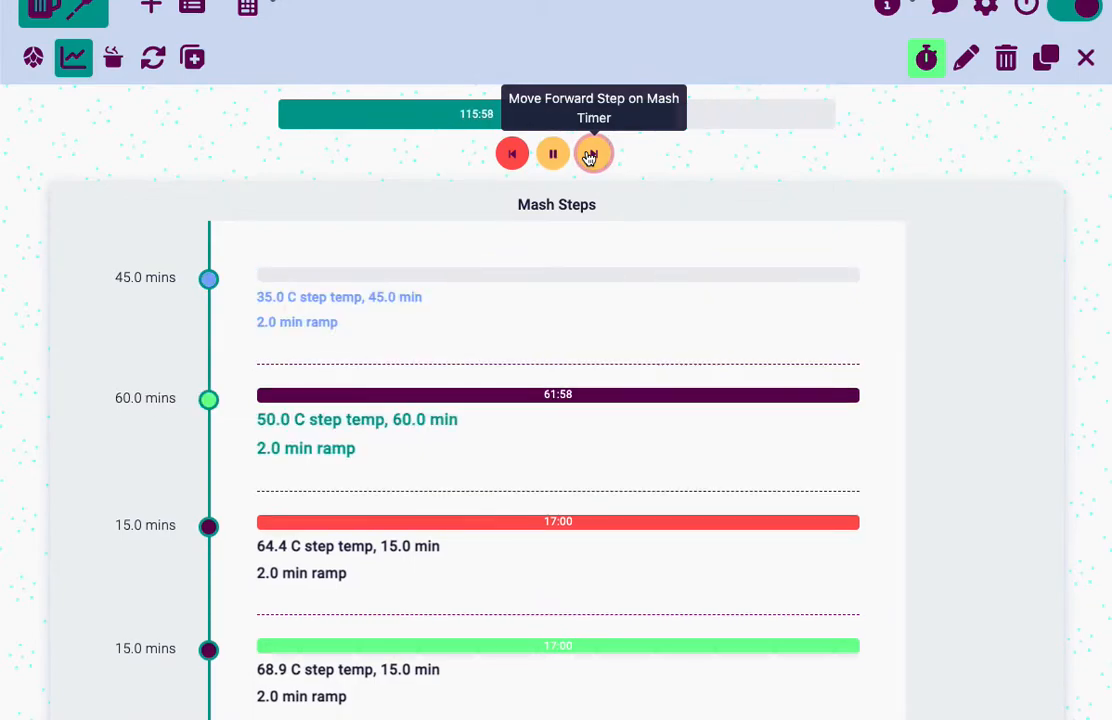
click(513, 155)
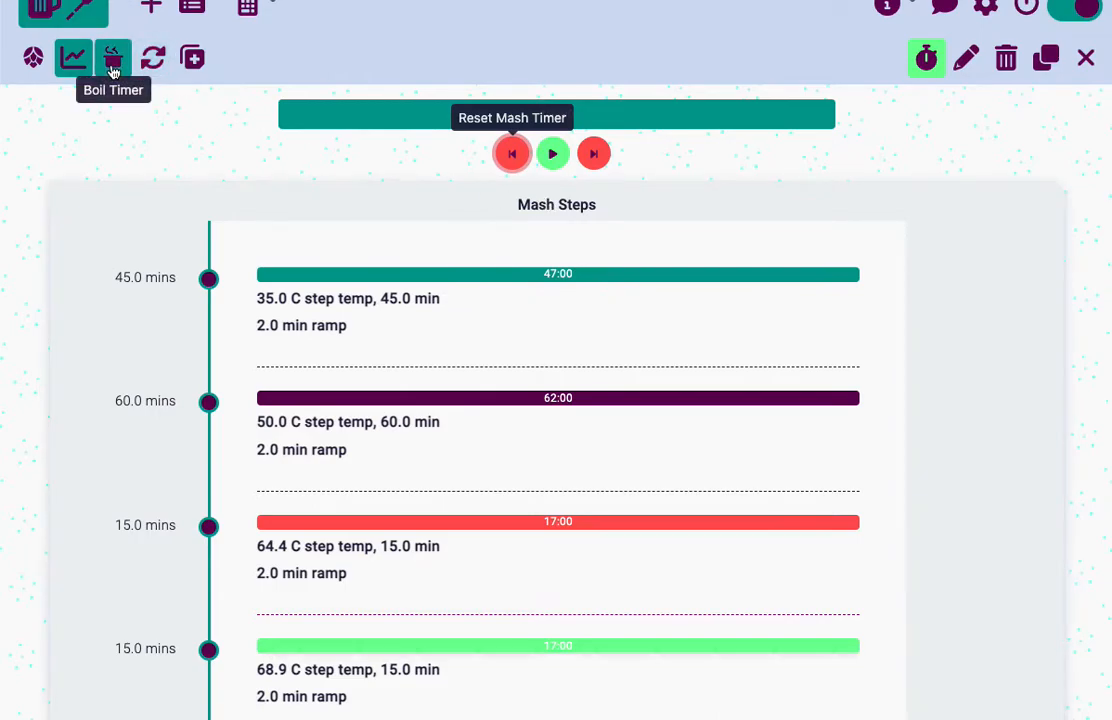
Start and reset the boil timer, and view the whirlpool hops timer
click(113, 58)
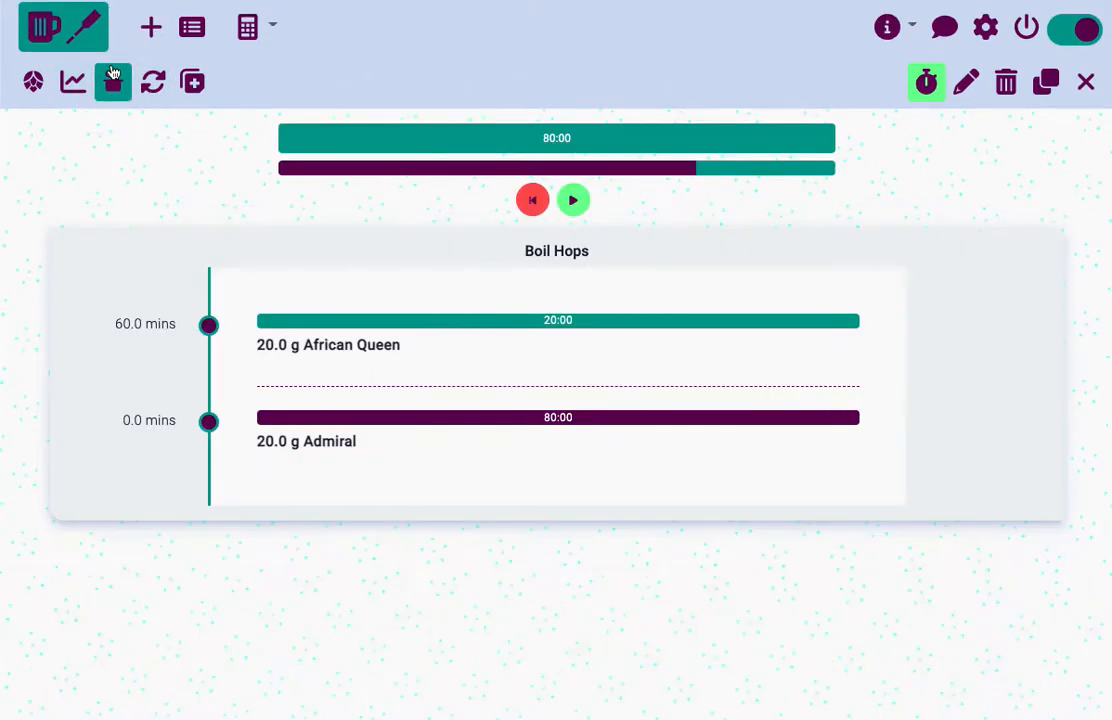
click(575, 201)
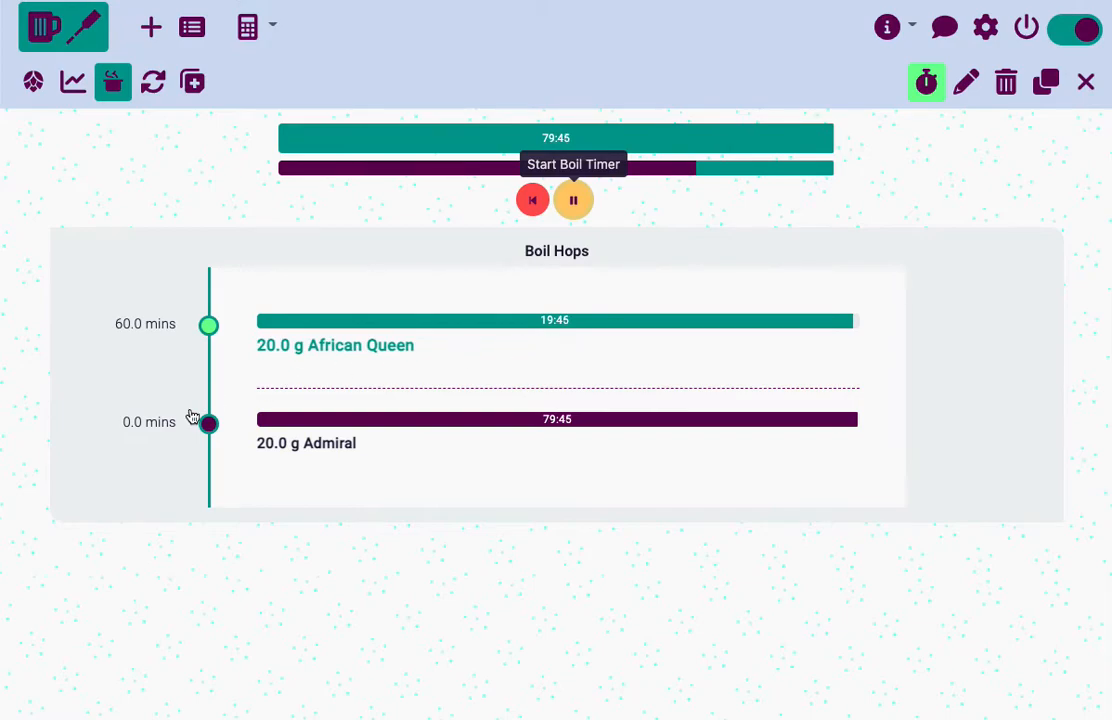
click(534, 202)
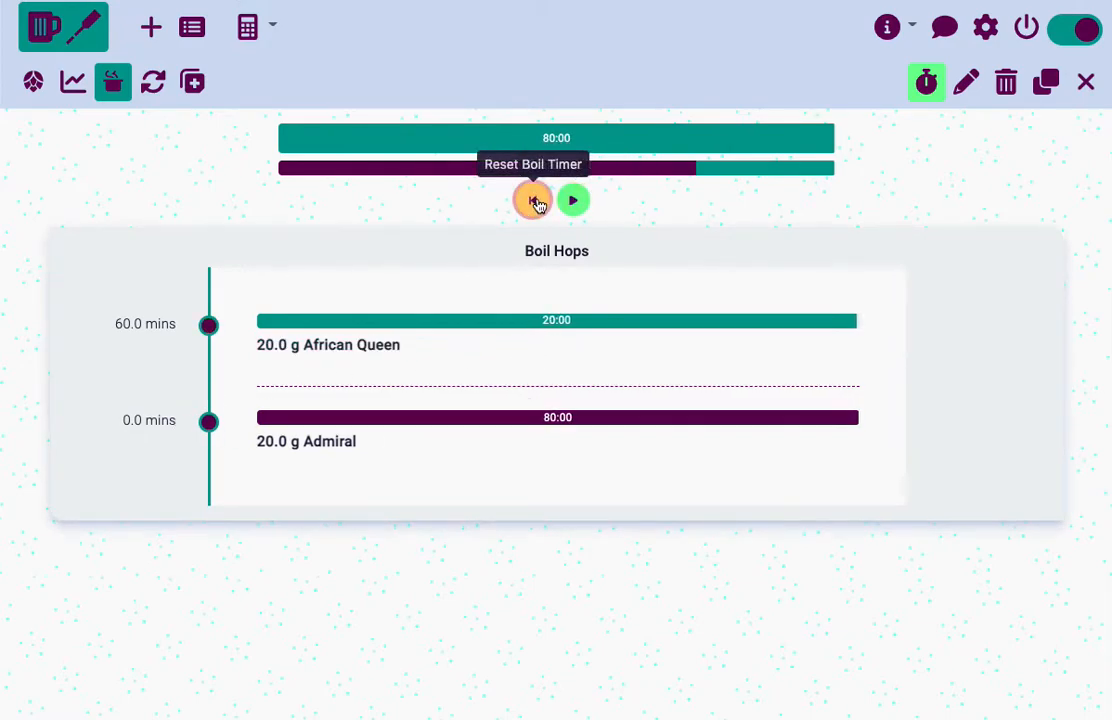
click(150, 86)
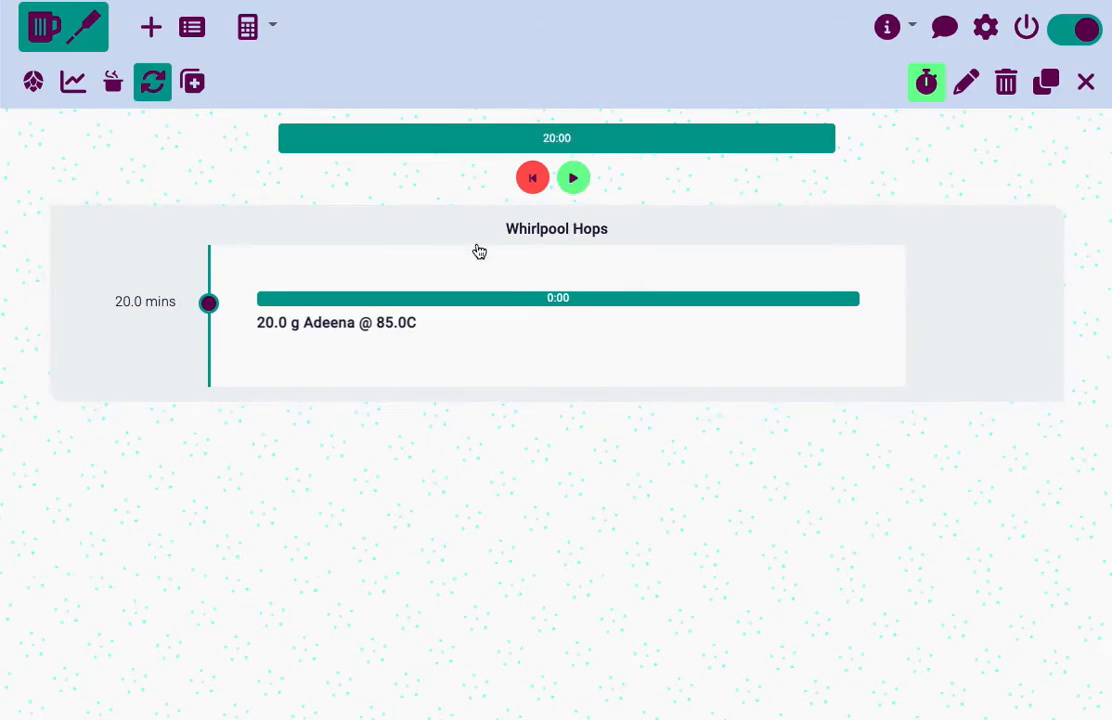
Open the brewday readings and enter a post mash gravity of 1.07 SG
click(203, 89)
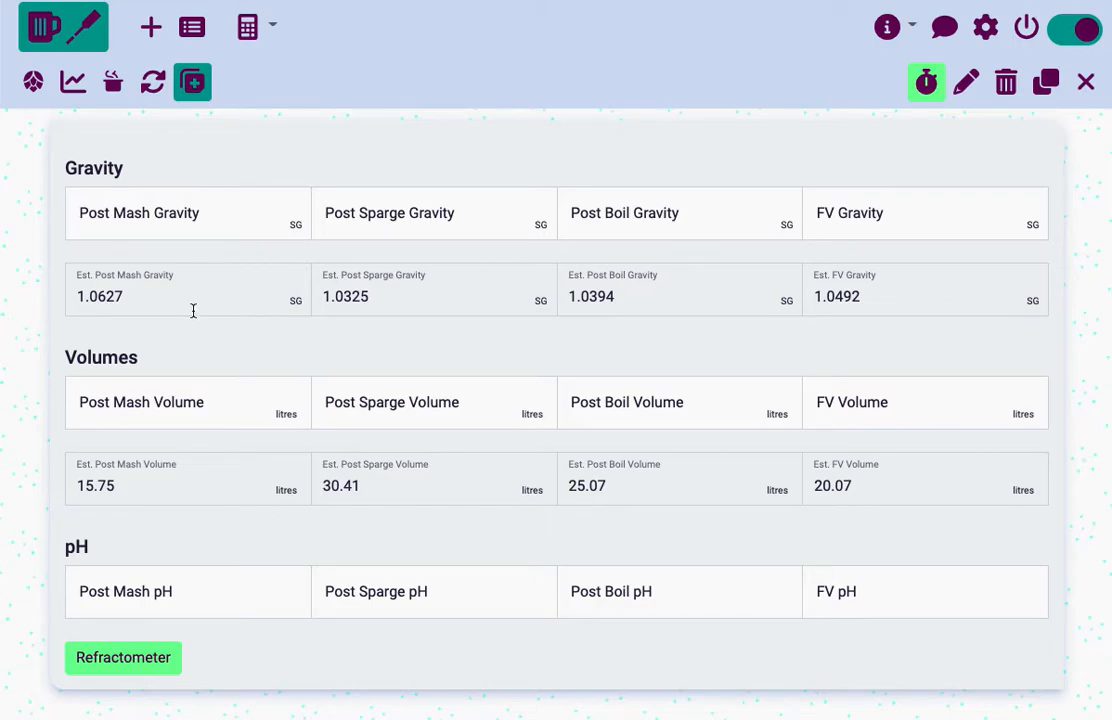
mouse_move(409, 300)
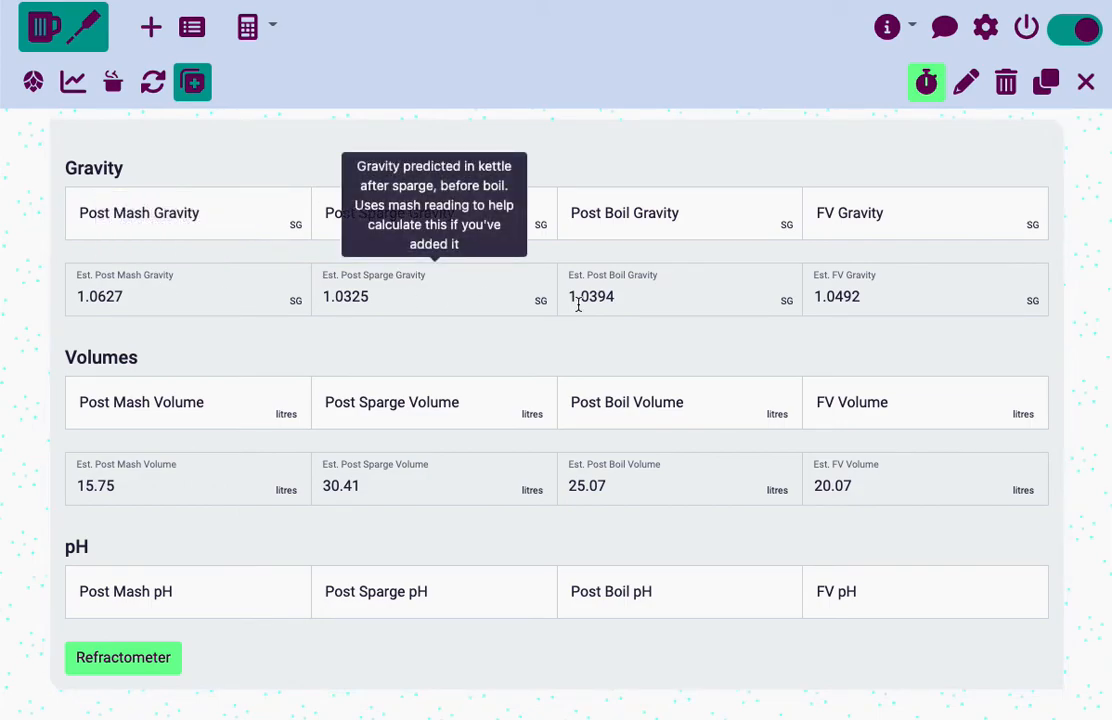
mouse_move(845, 303)
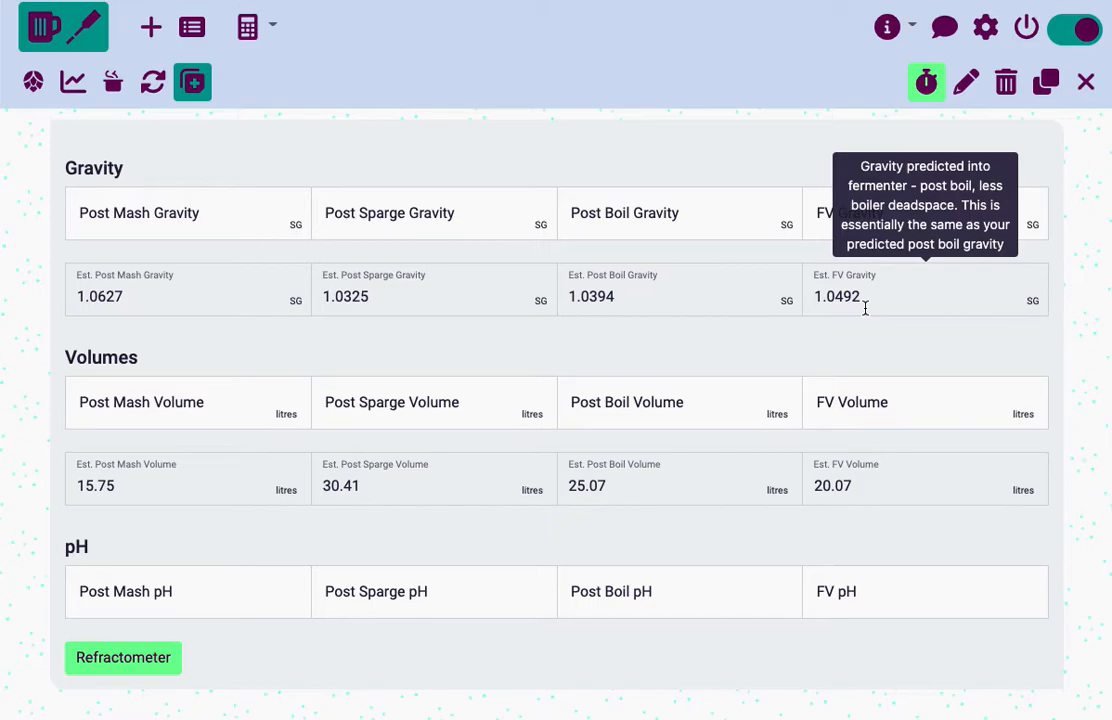
click(181, 217)
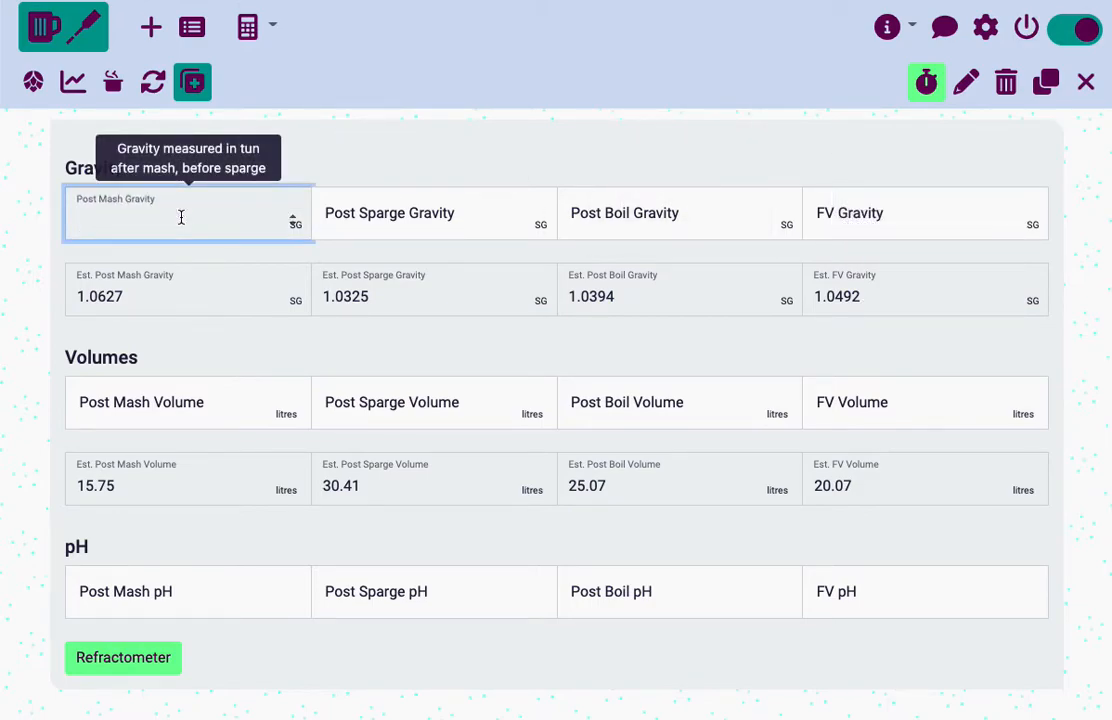
text(1.07)
key(Tab)
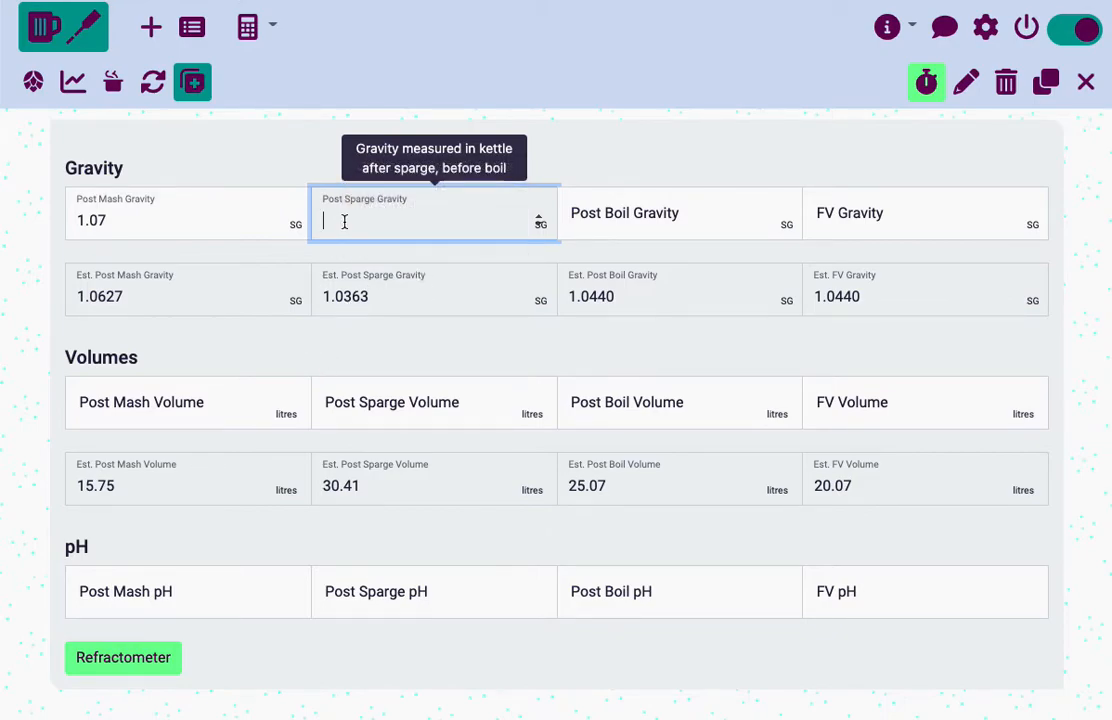
Enter a post sparge gravity of 1.50 SG and a post boil gravity of 1.060 SG
text(1.50)
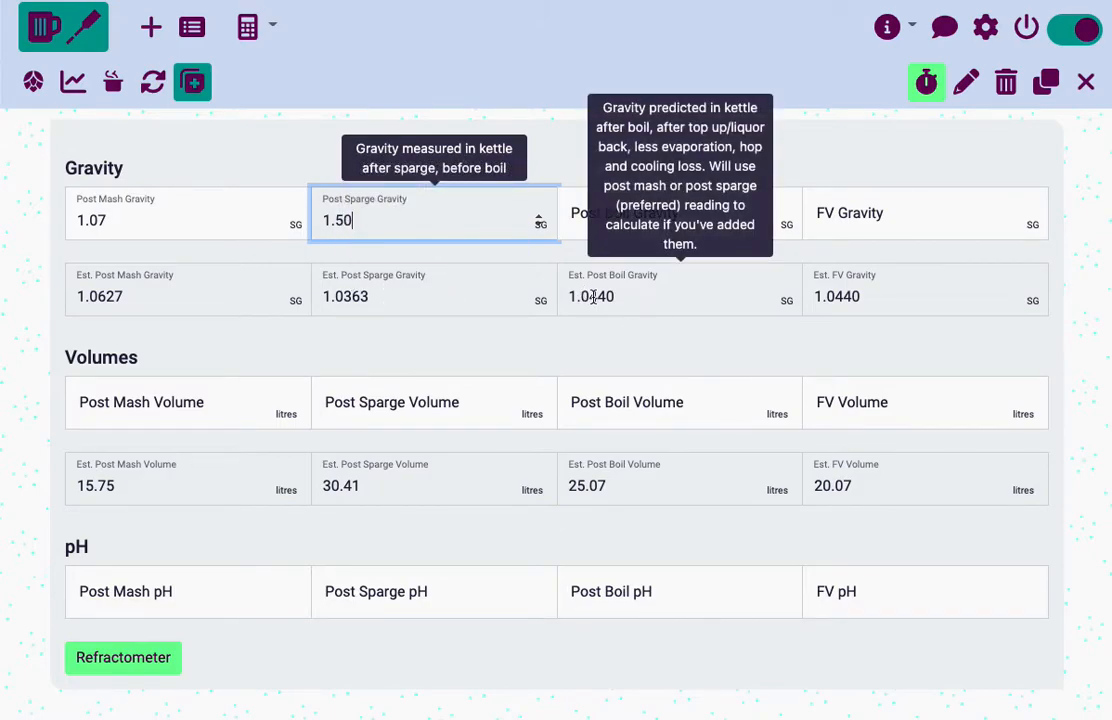
click(575, 220)
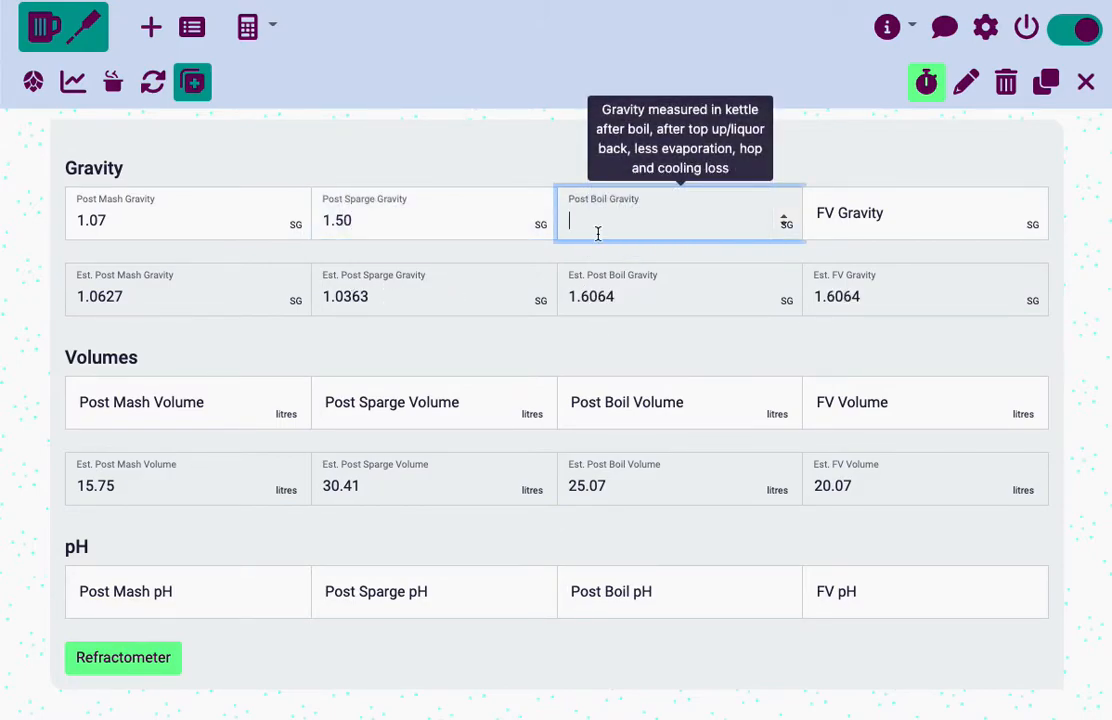
text(1.060)
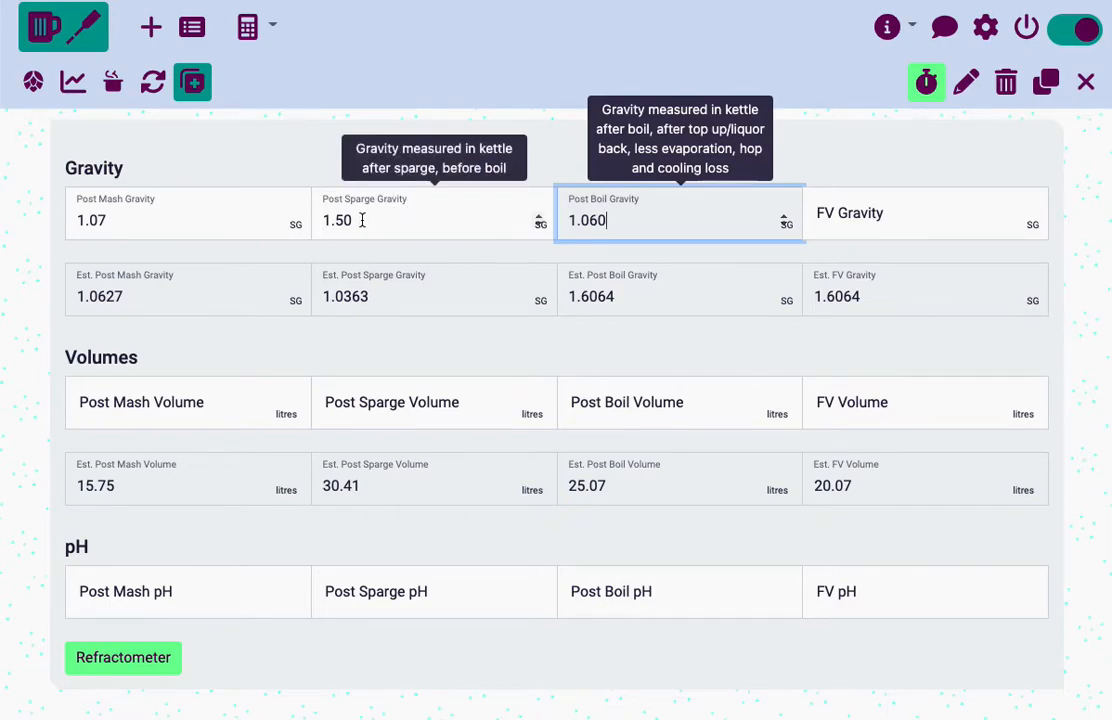
Correct the post sparge gravity to 1.050 SG
click(333, 220)
text(0)
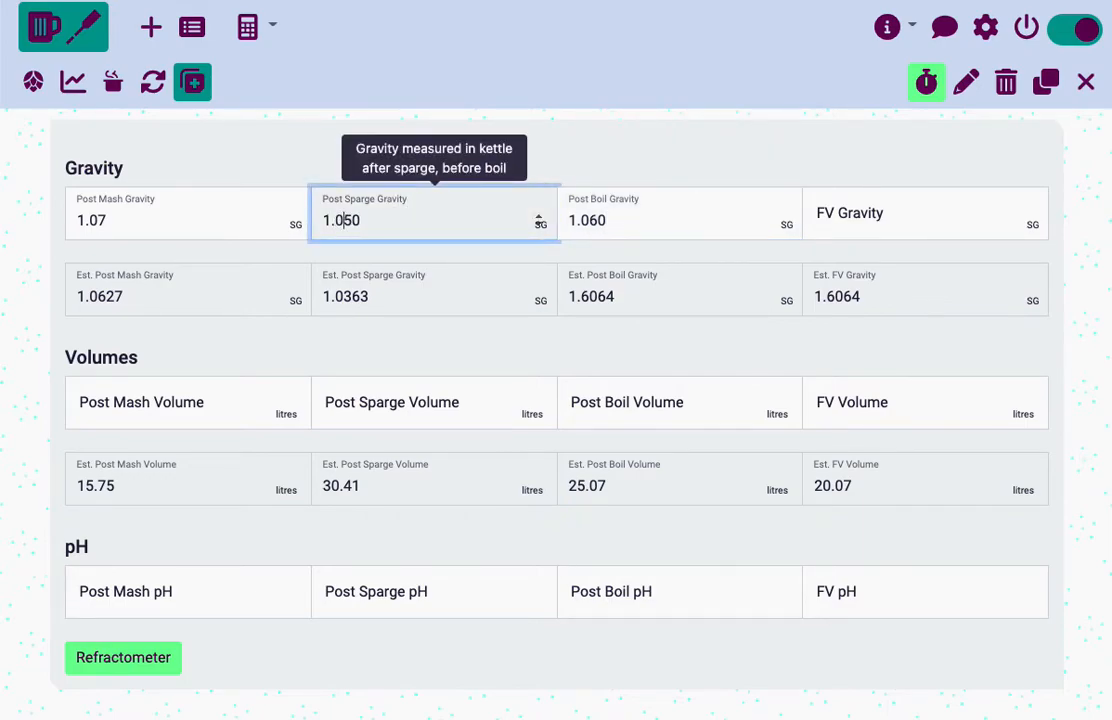
key(Tab)
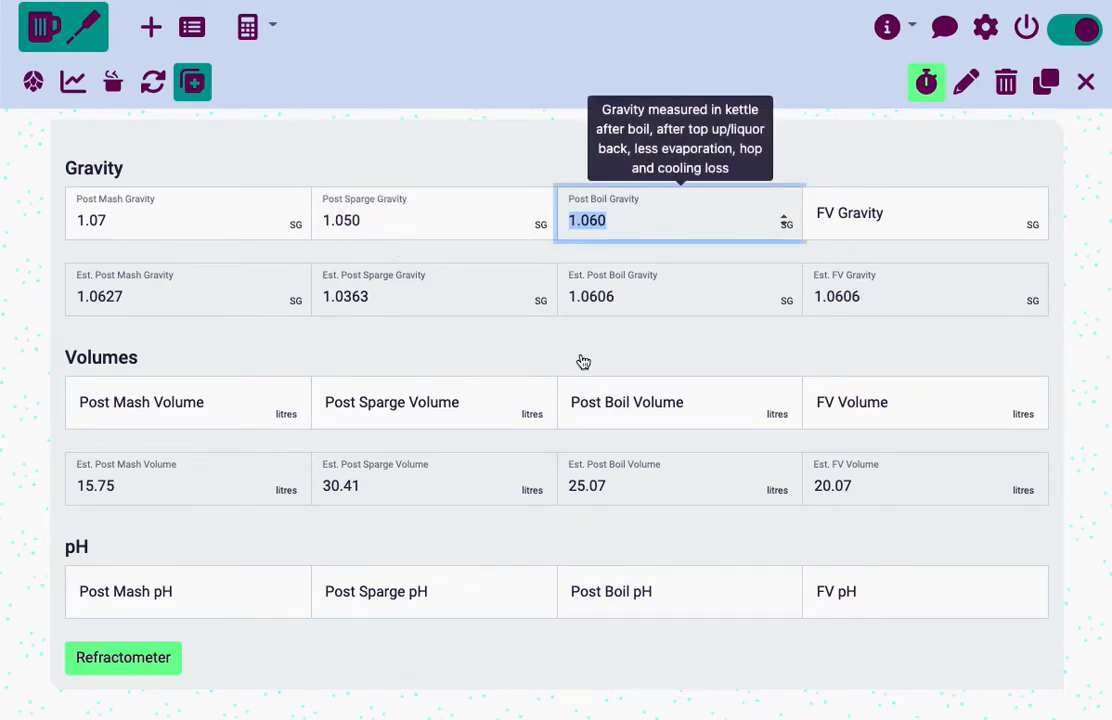
click(641, 232)
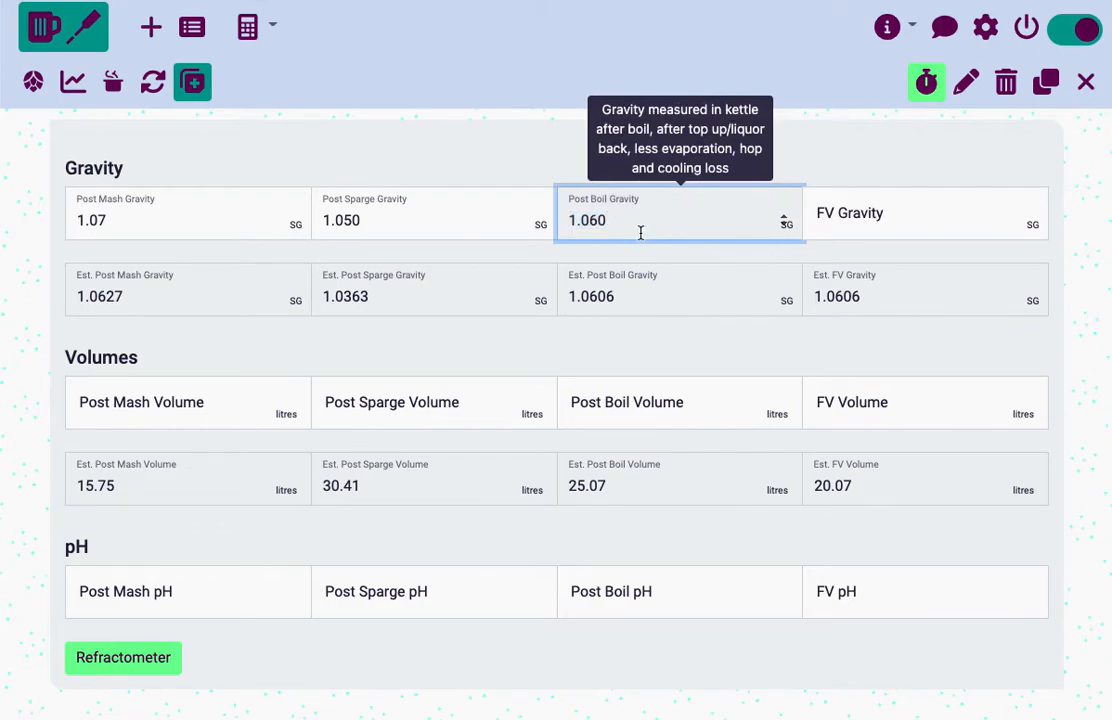
Enter a fermenter (FV) gravity of 1.060 SG
click(836, 219)
text(1.060)
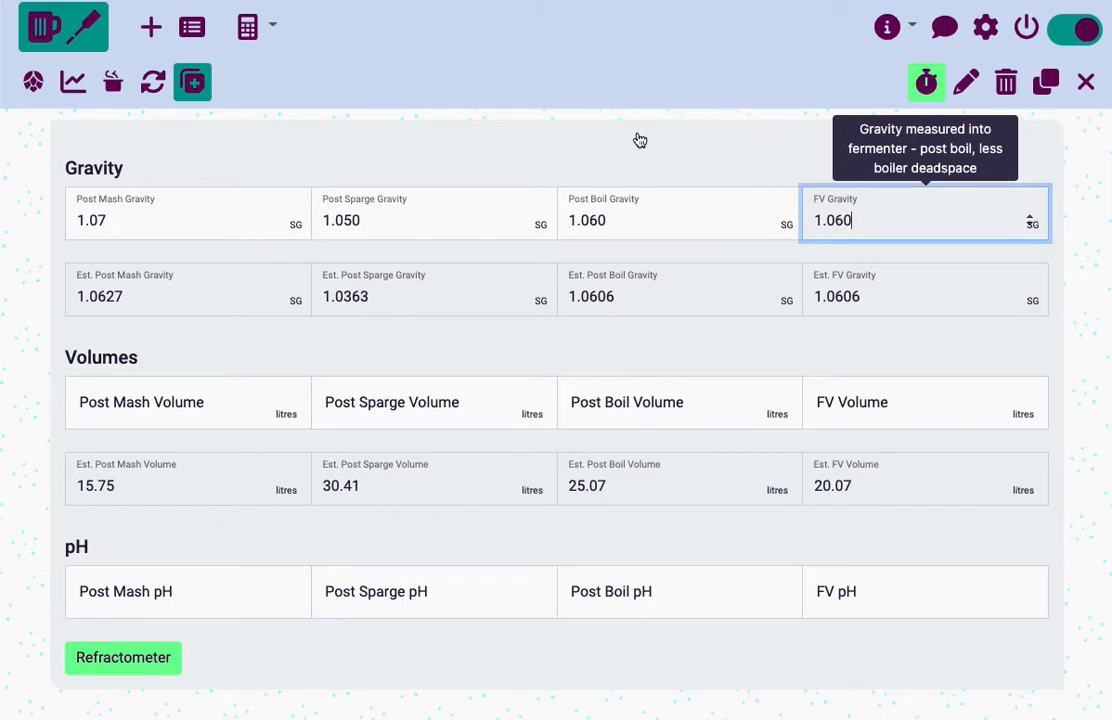
click(640, 140)
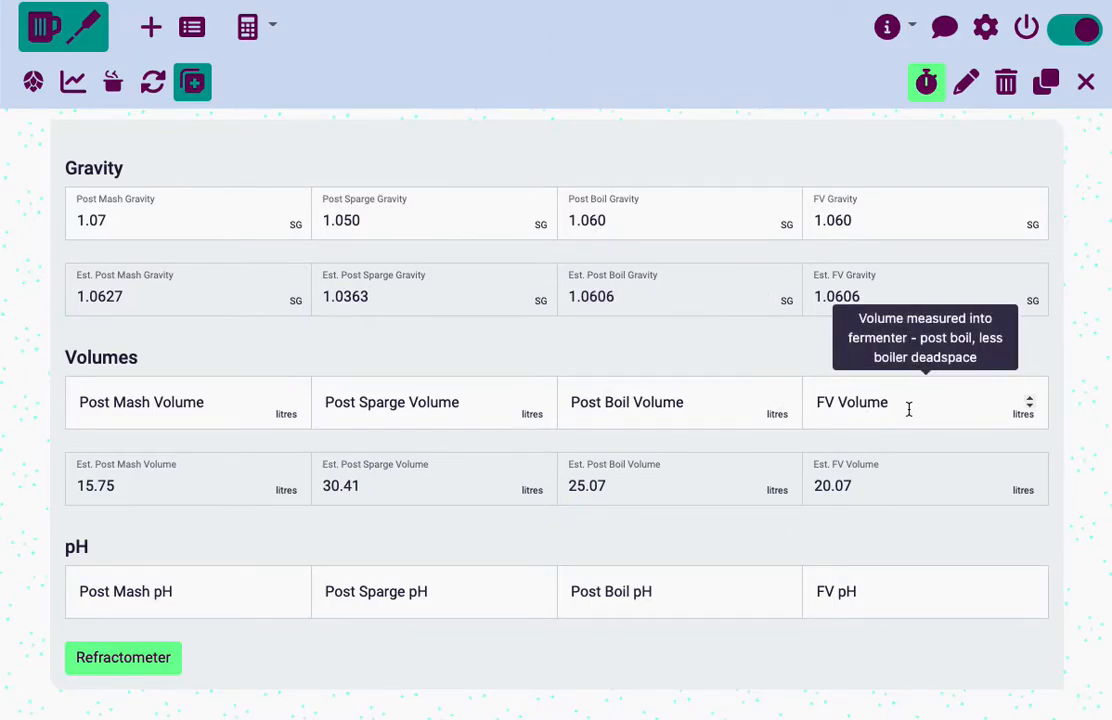
Enter a post mash volume of 16 litres and a post sparge volume of 32 litres
click(165, 407)
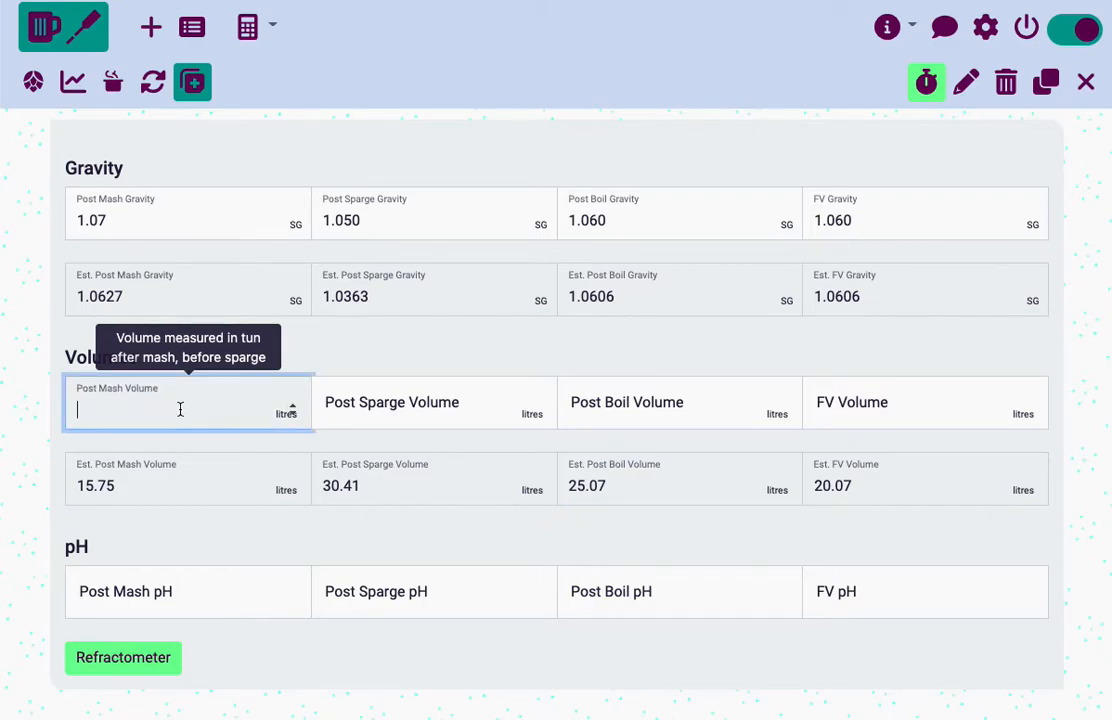
text(16)
click(399, 407)
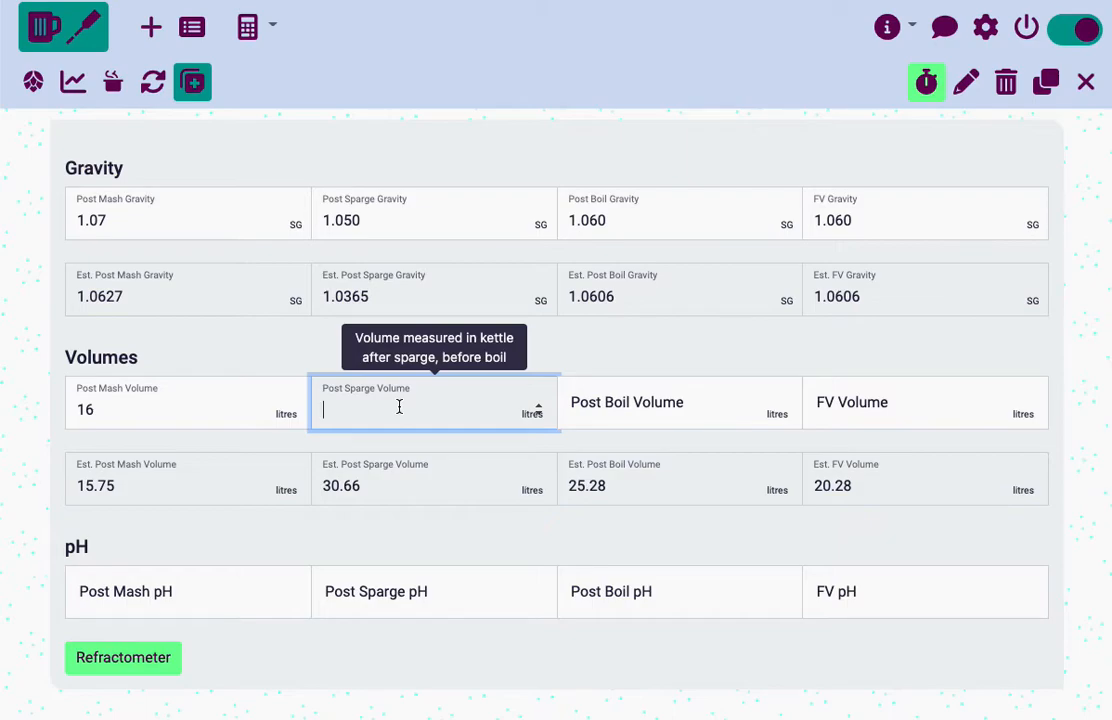
text(32)
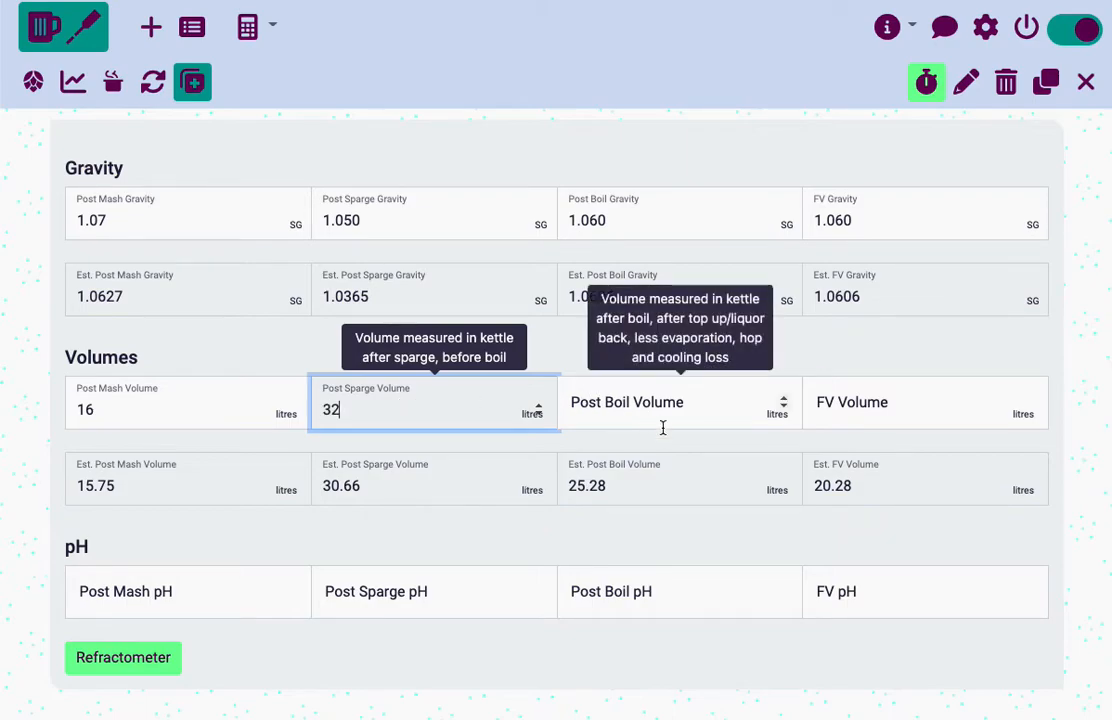
Enter a post boil volume of 26 litres and a fermenter (FV) volume of 22 litres
click(636, 403)
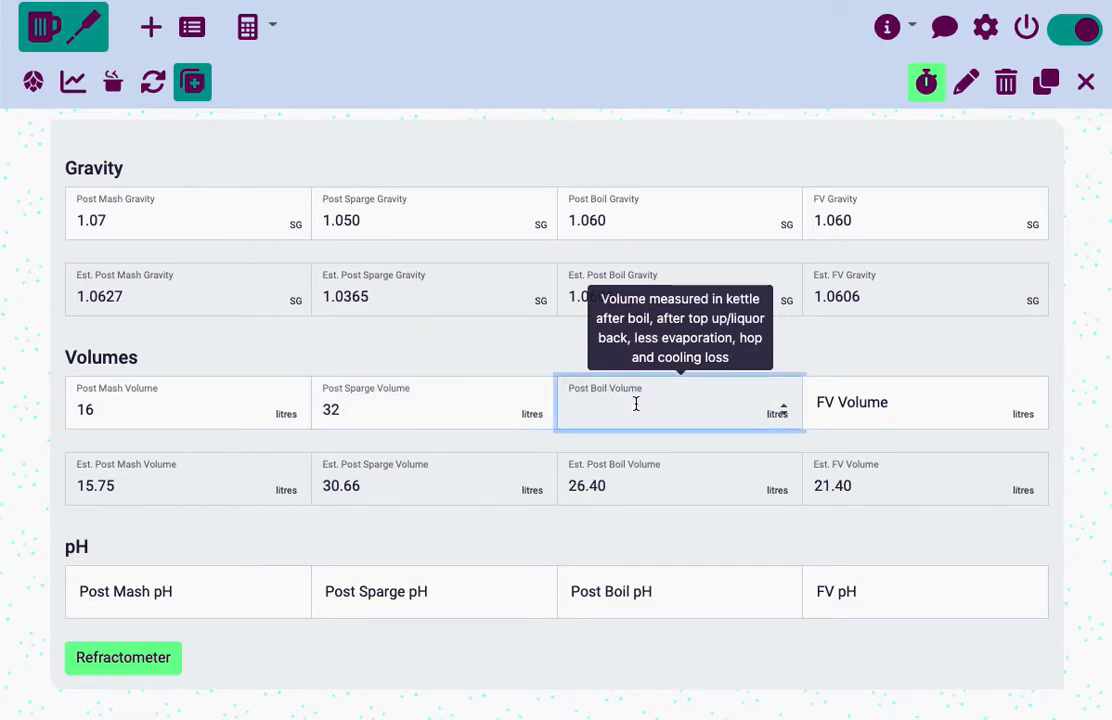
text(26)
key(Tab)
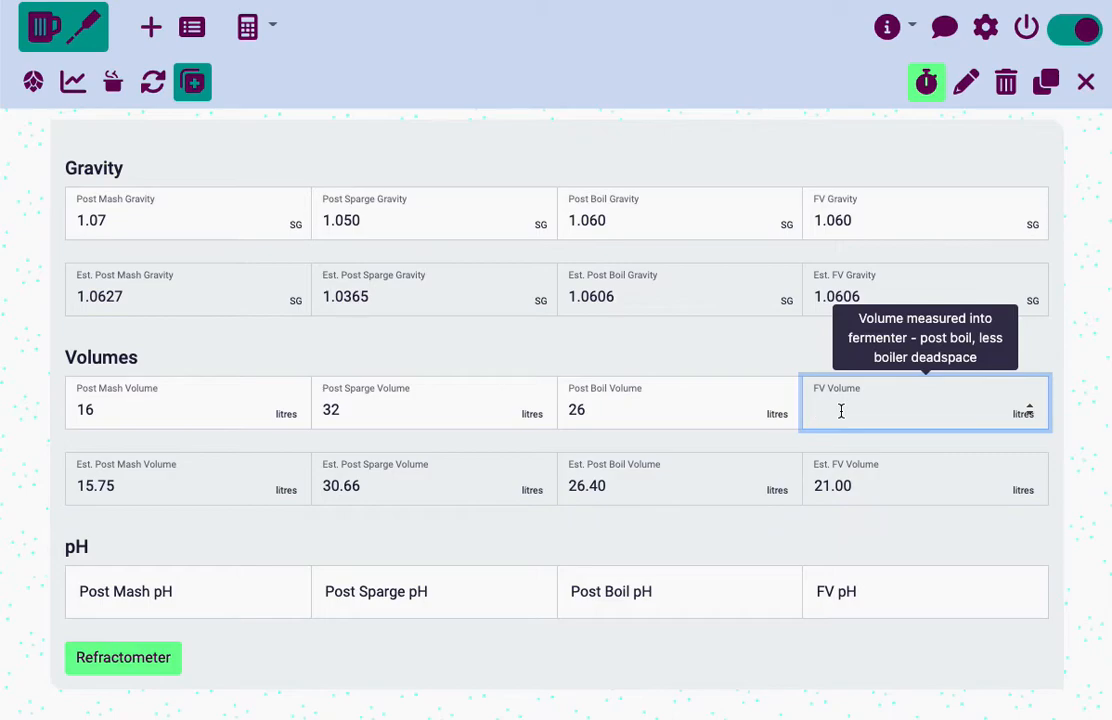
key(Tab)
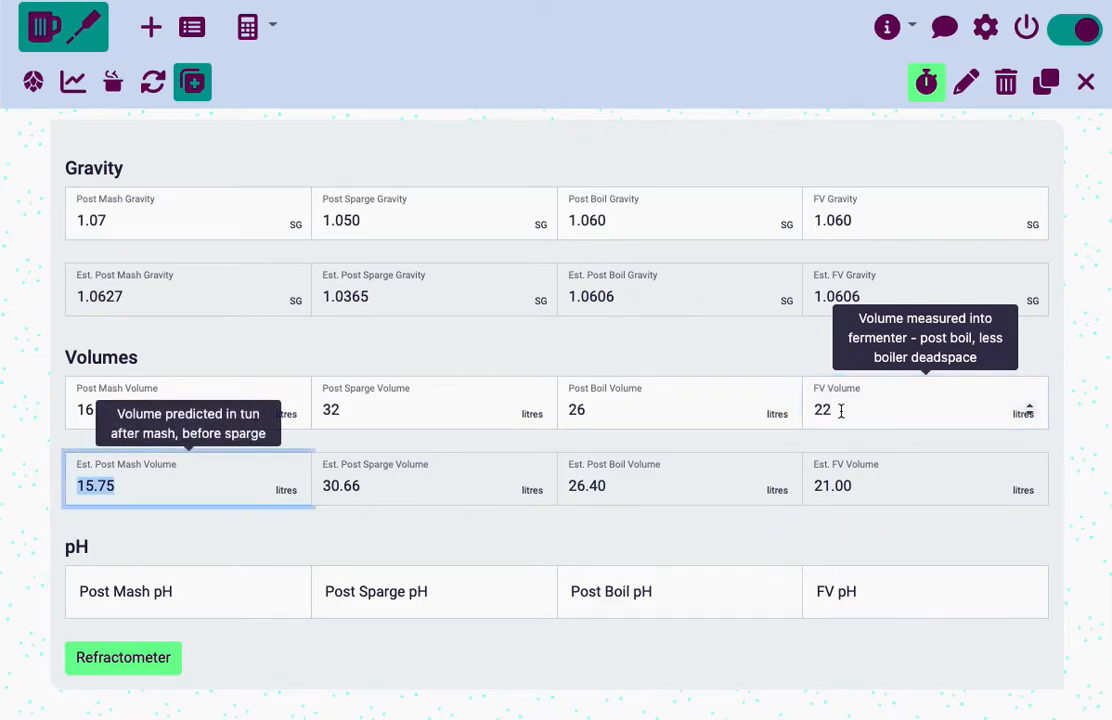
click(675, 347)
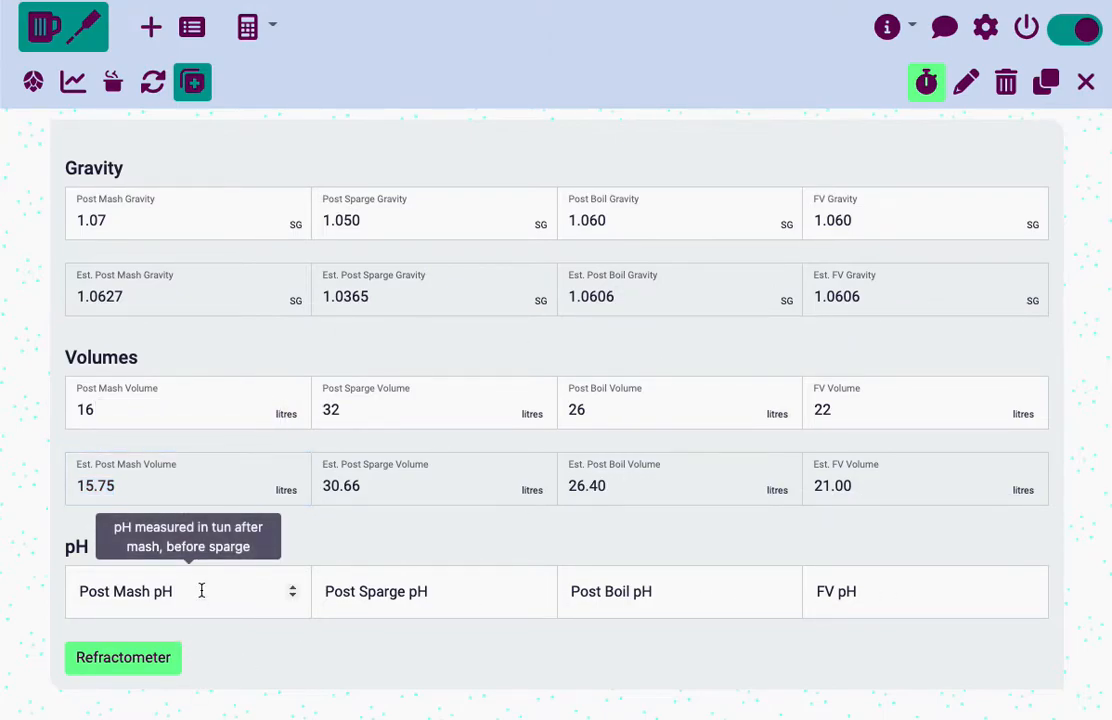
Convert refractometer readings of 14 and 15 Brix to specific gravity and close the converter
click(113, 667)
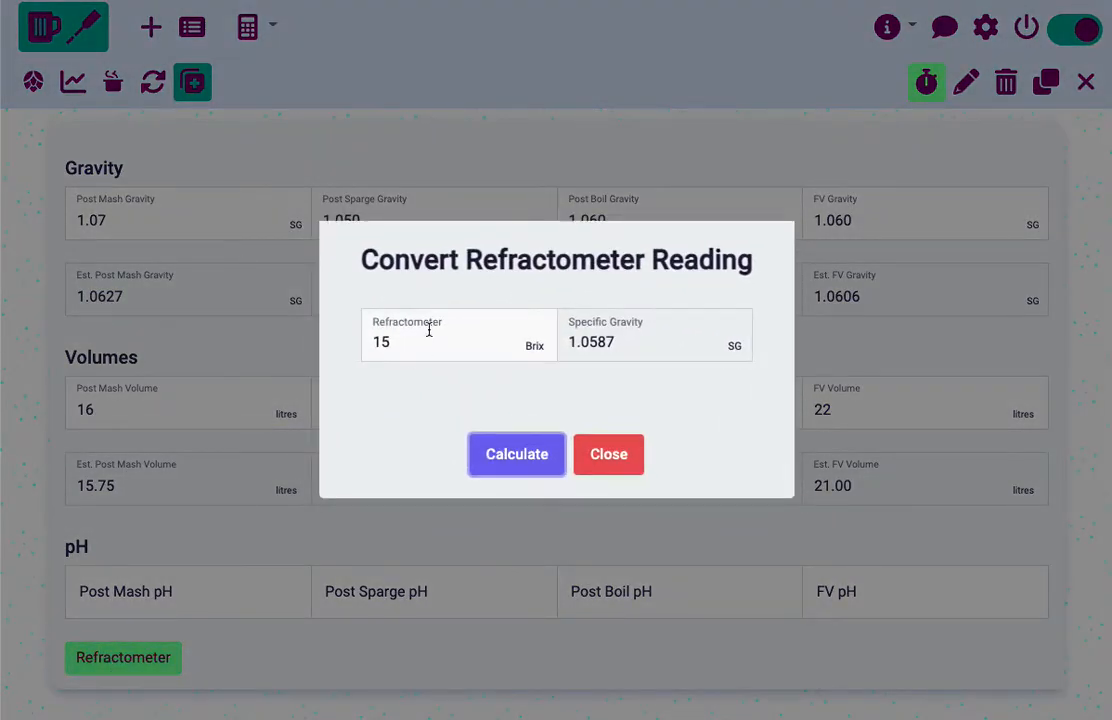
click(412, 343)
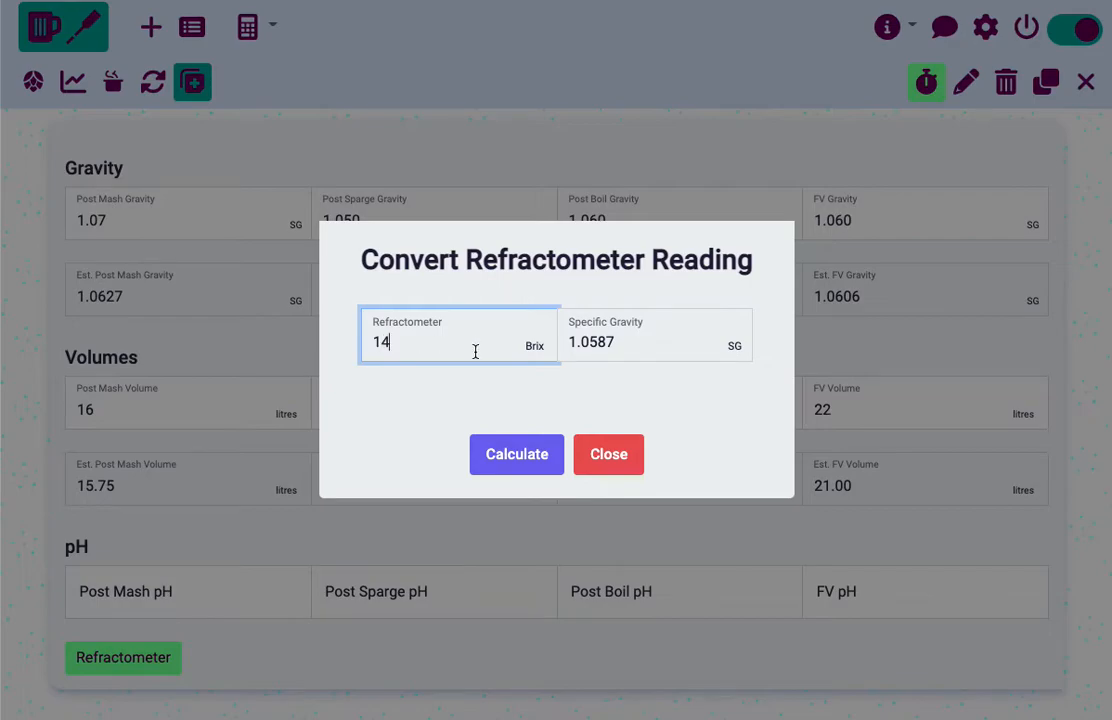
click(409, 400)
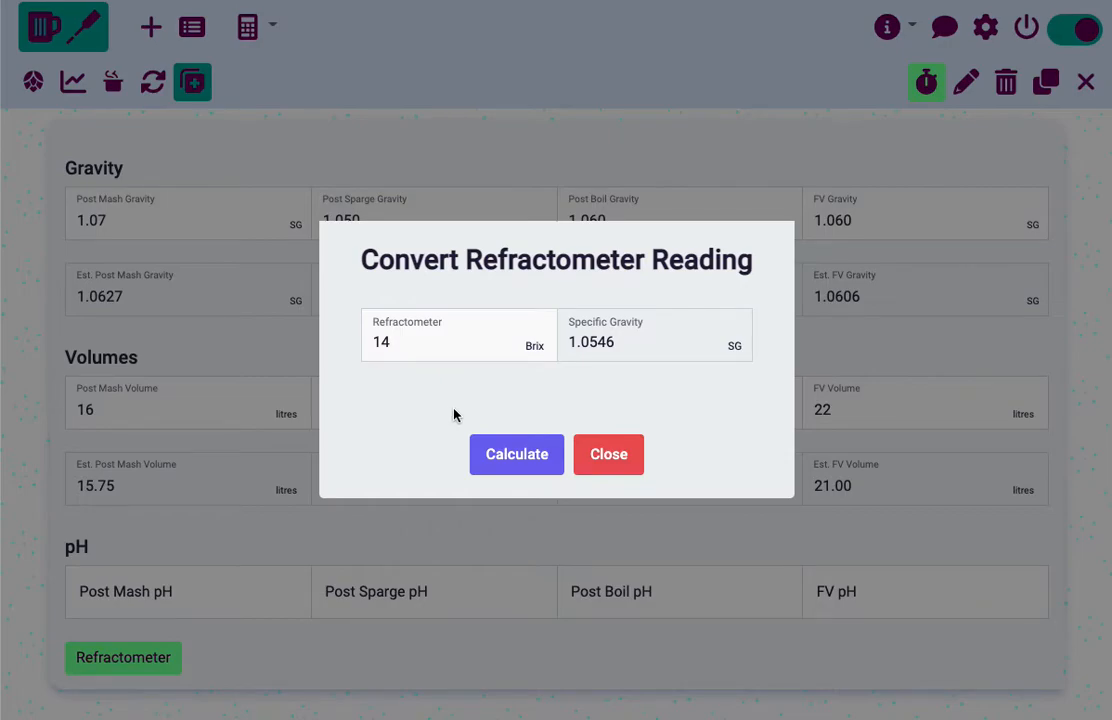
click(417, 346)
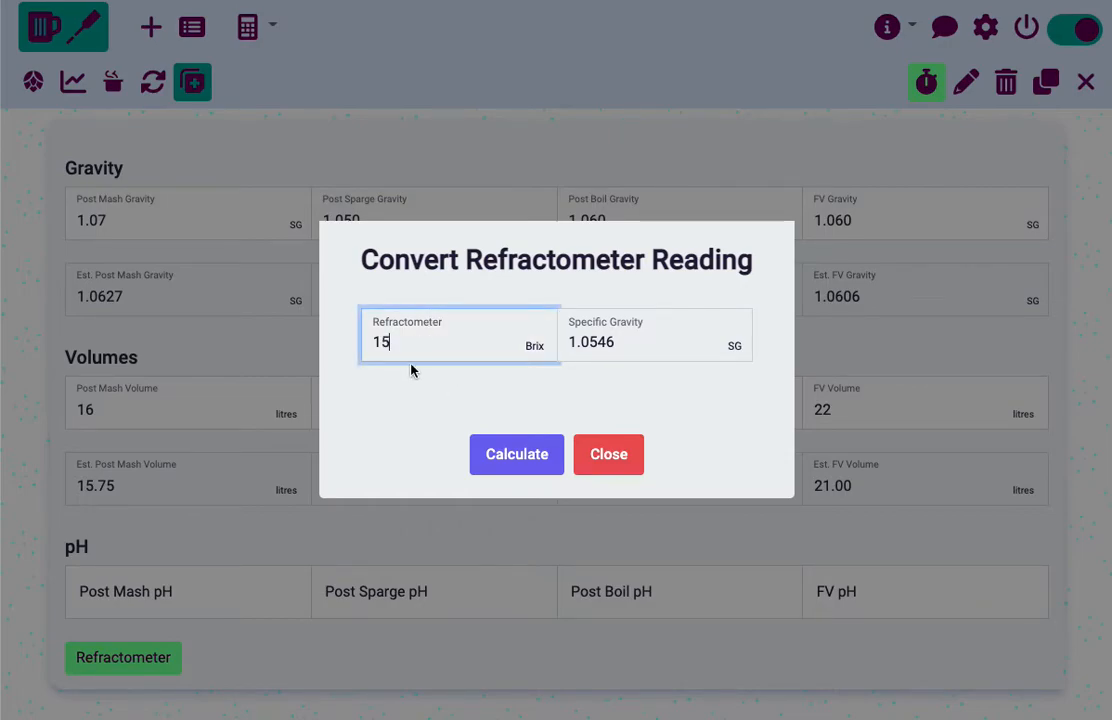
click(496, 462)
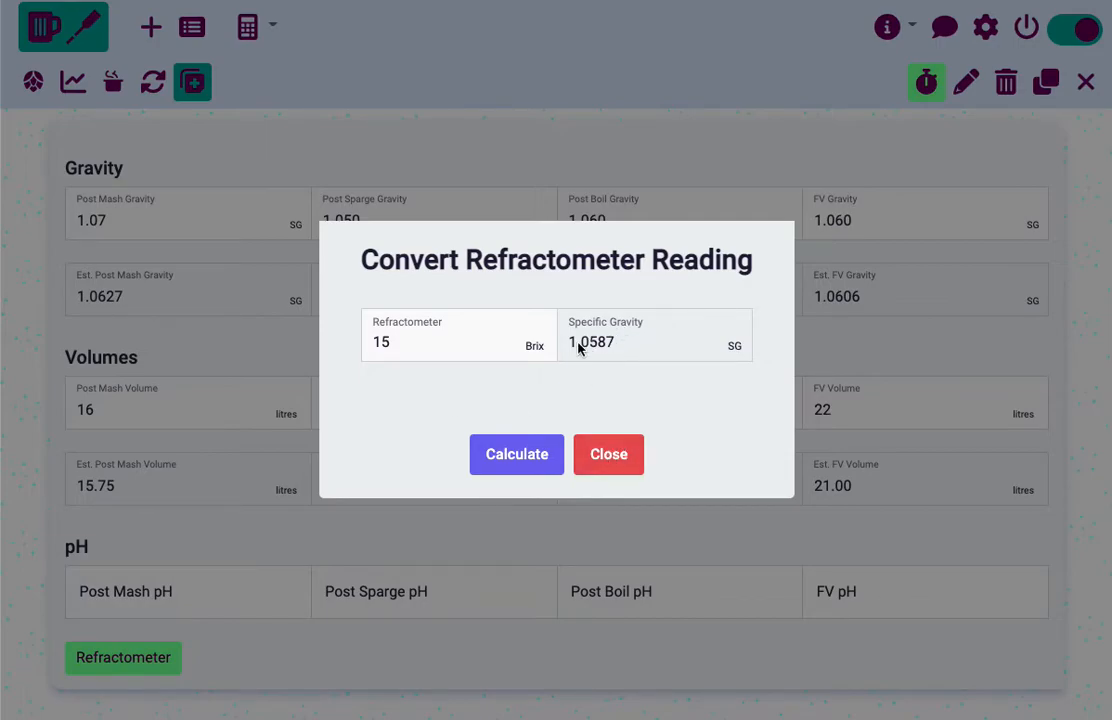
click(590, 455)
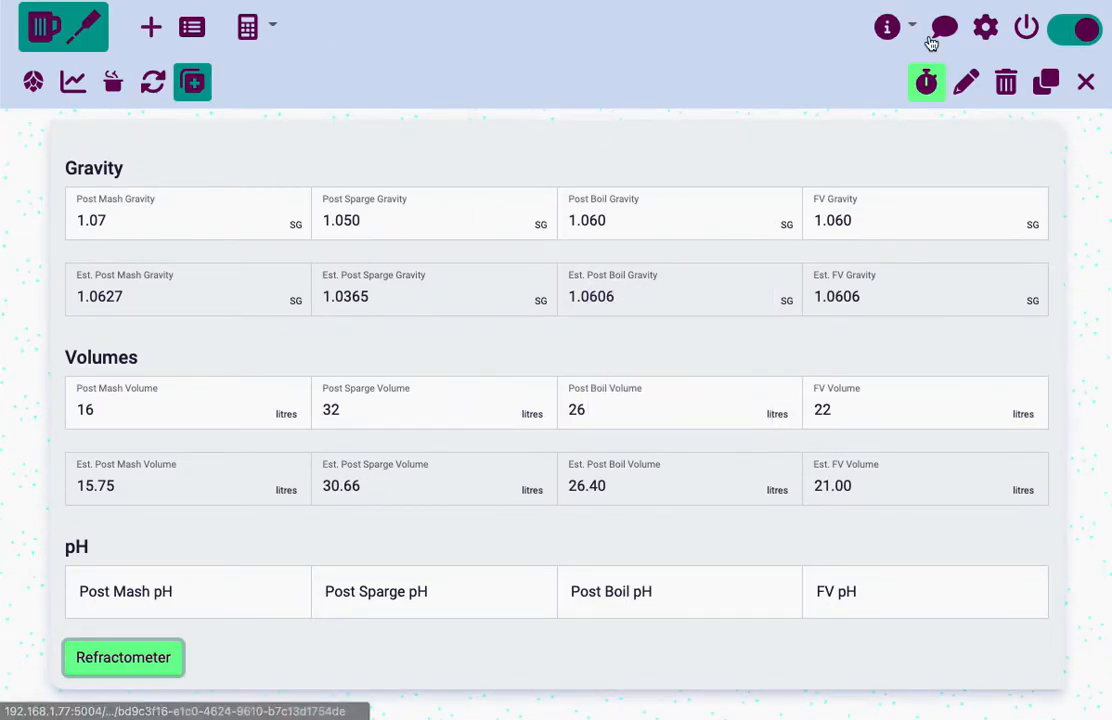
Open the recipe for editing at its readings and examine the gravity chart and the table of logged readings
click(966, 82)
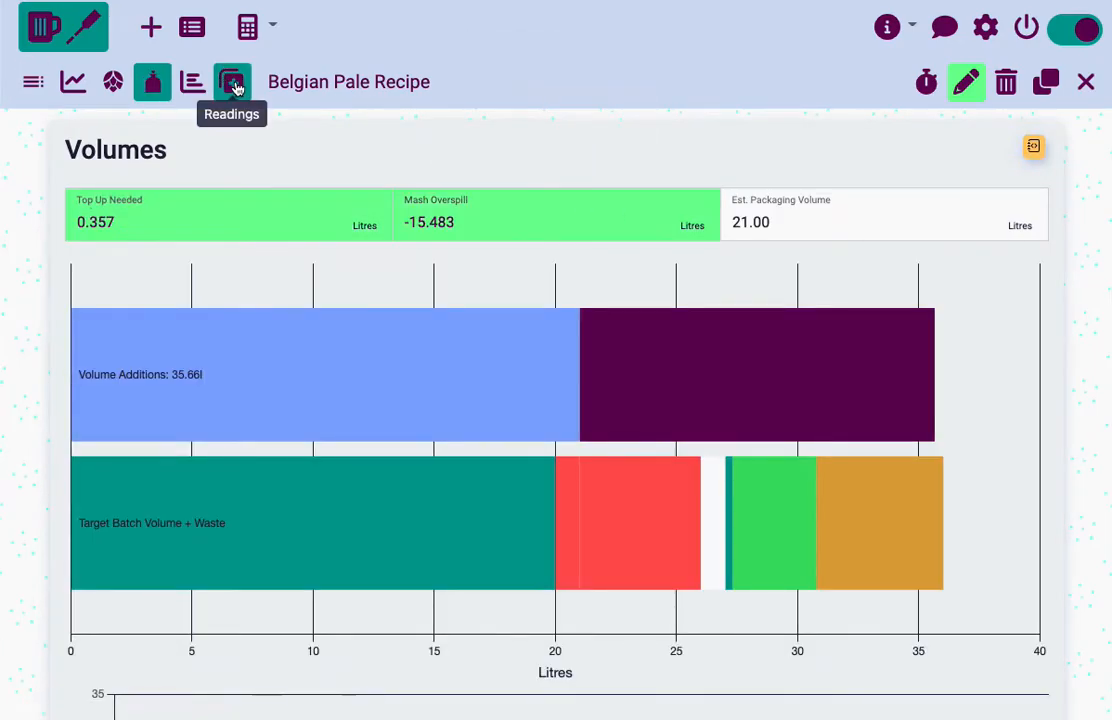
click(236, 88)
scroll(18, 345, down, 5)
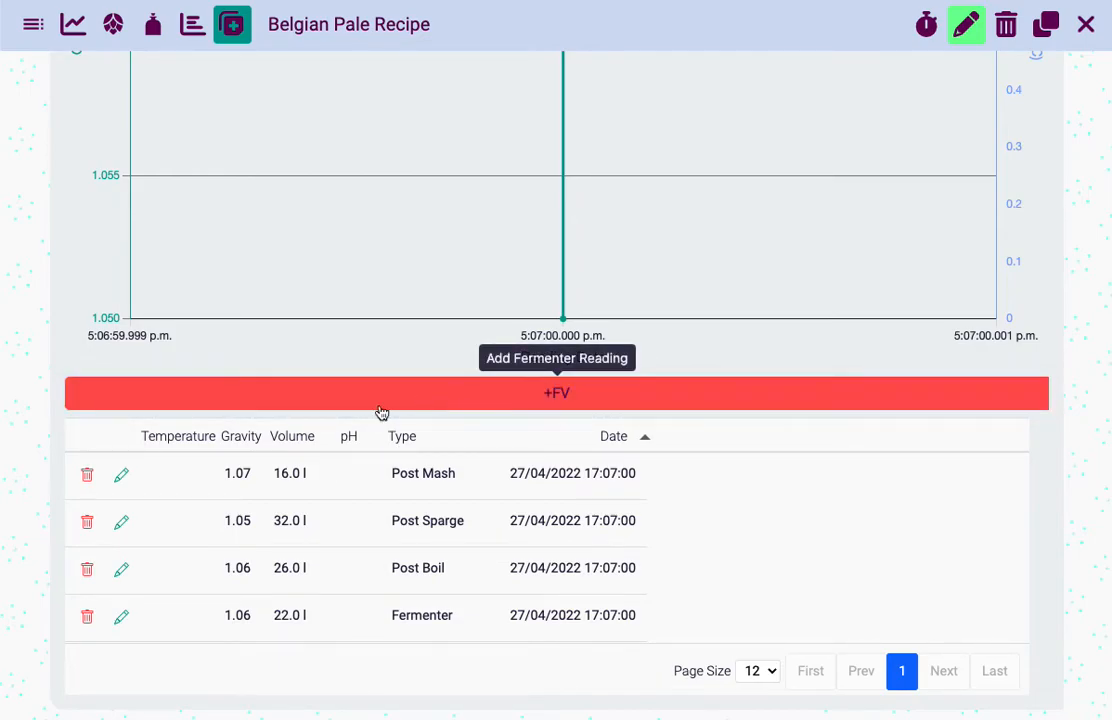
scroll(152, 469, up, 5)
scroll(152, 469, down, 2)
scroll(152, 469, down, 1)
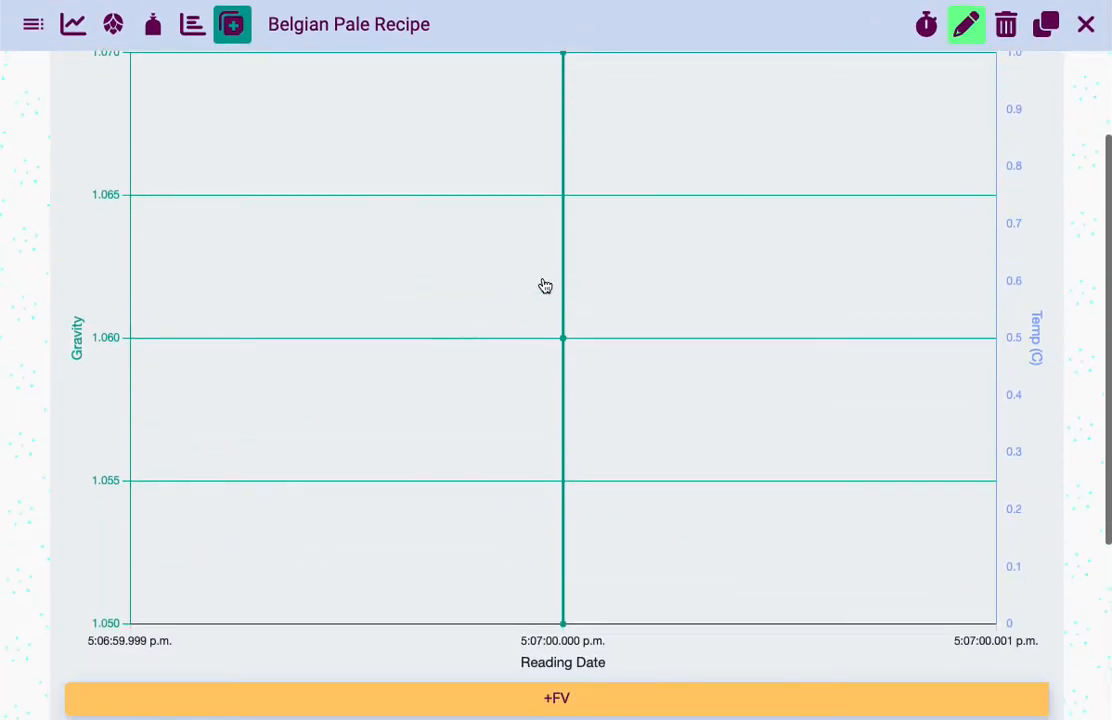
scroll(424, 419, up, 2)
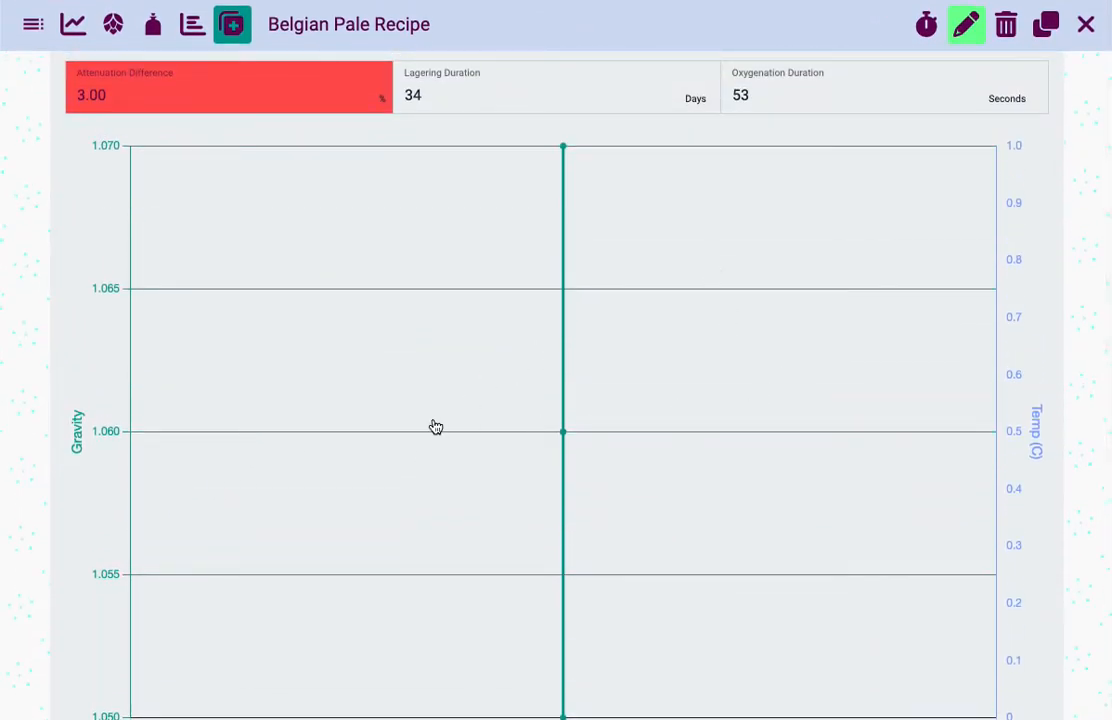
scroll(380, 256, down, 1)
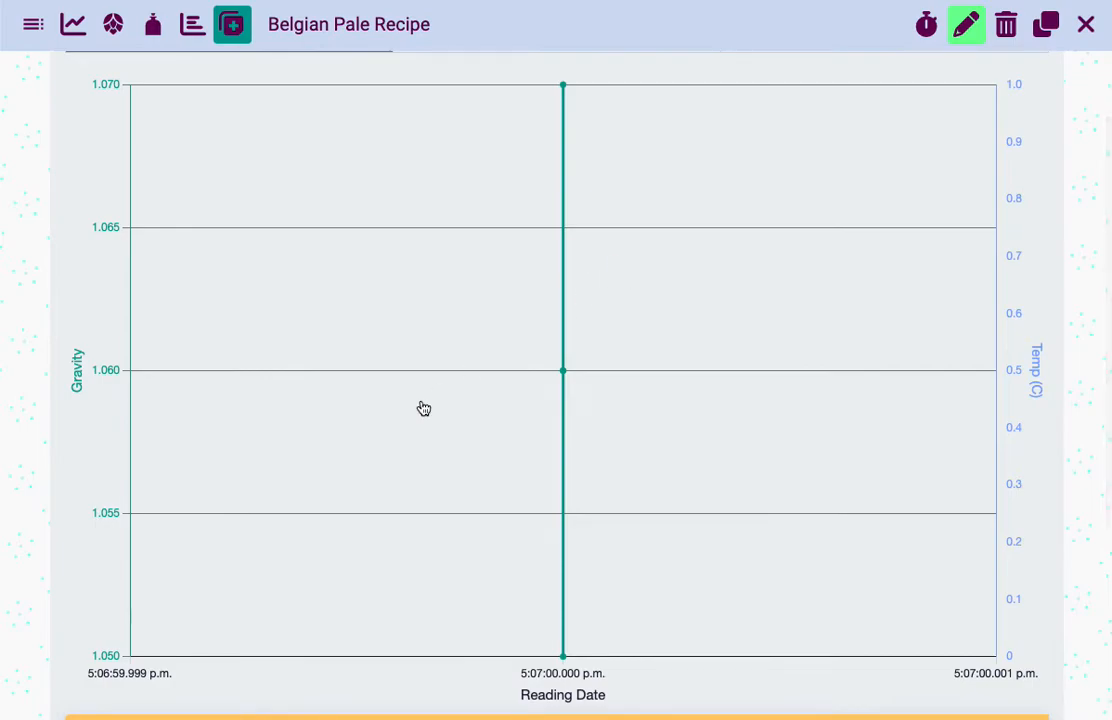
scroll(397, 442, down, 5)
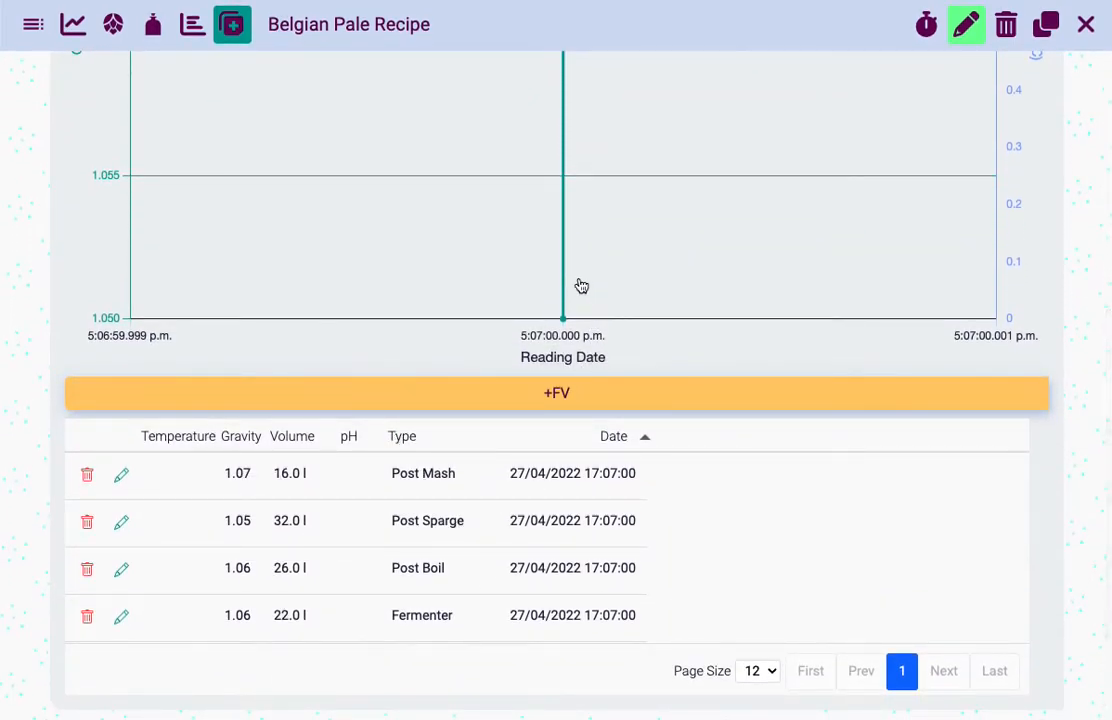
scroll(578, 285, up, 6)
scroll(580, 286, down, 2)
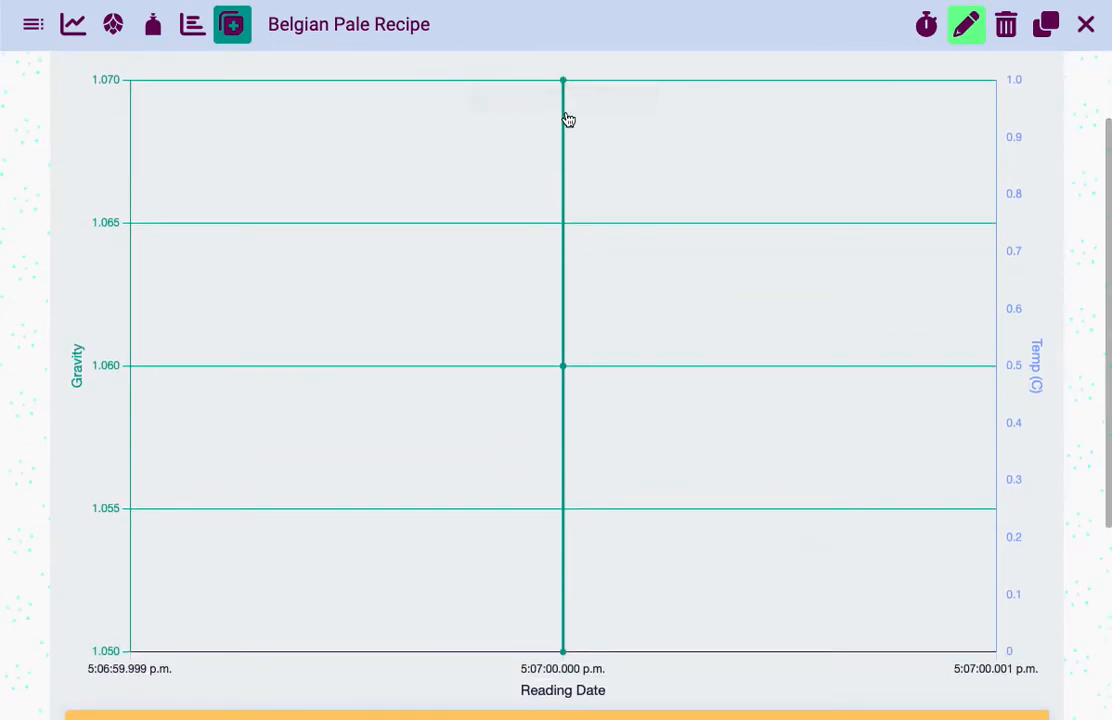
Set the Post Sparge reading's time to 18:07 on 27 April 2022
scroll(422, 499, down, 3)
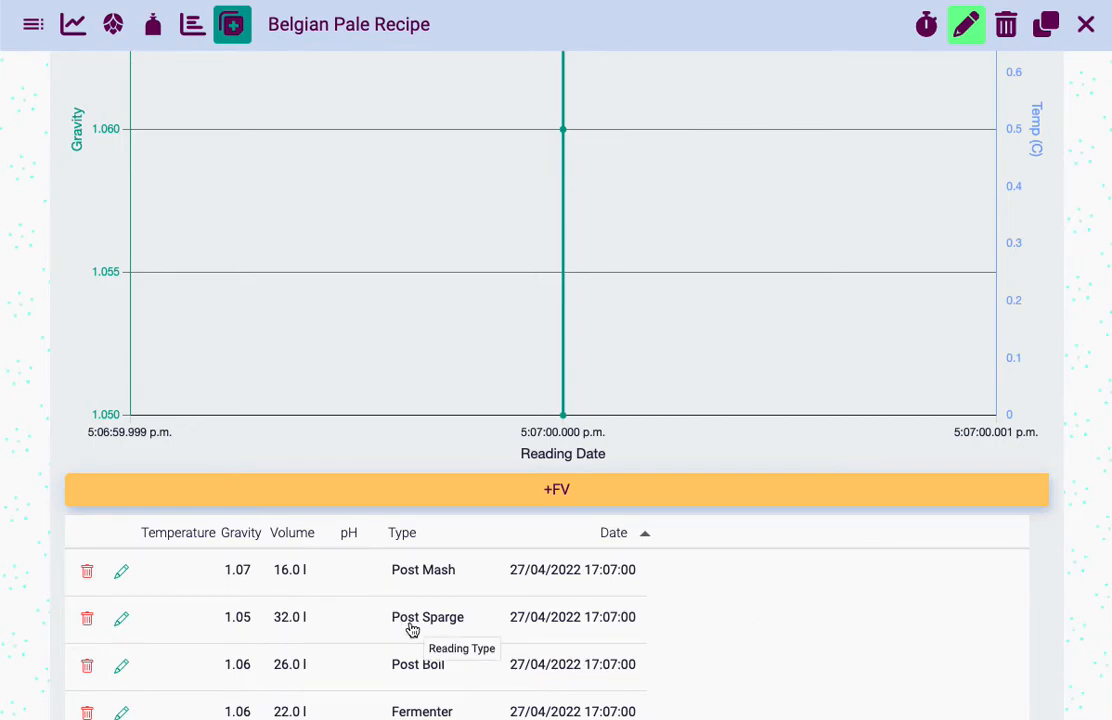
click(626, 625)
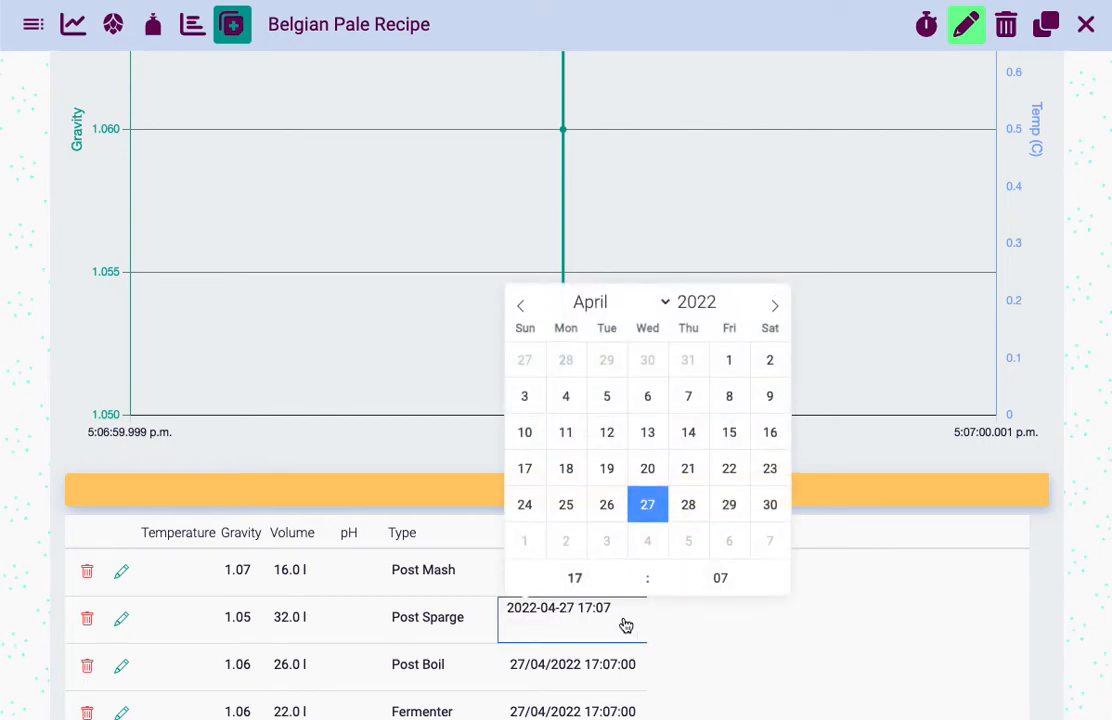
double_click(588, 576)
text(1)
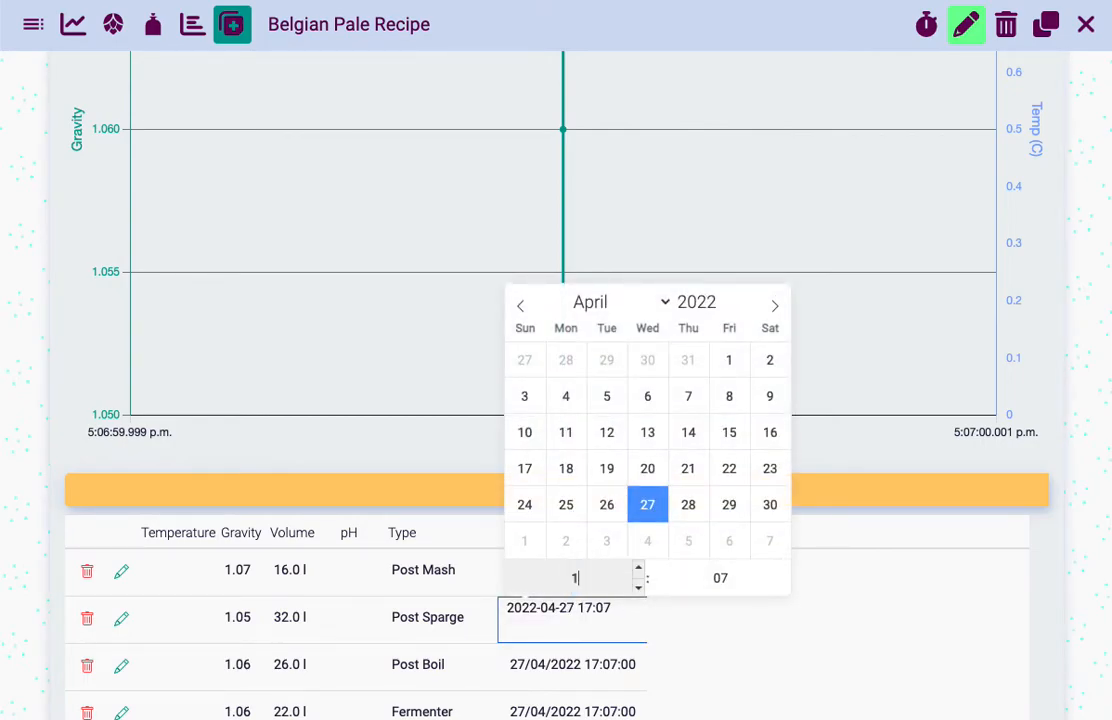
key(Tab)
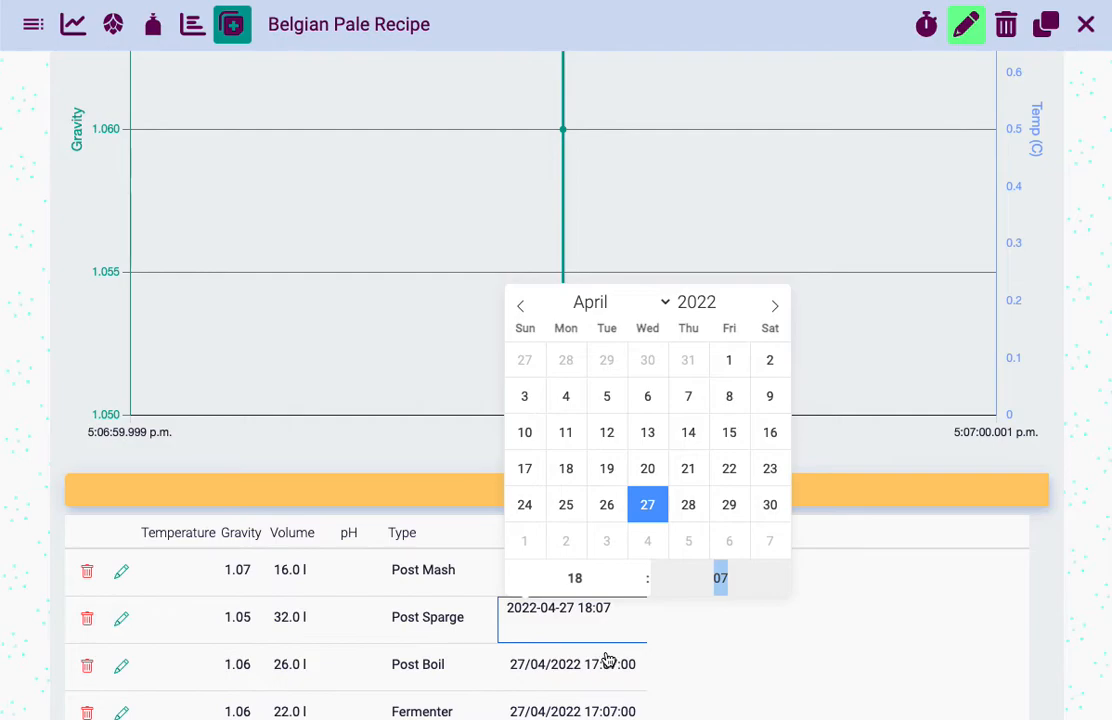
key(Return)
Set the Post Boil reading's time to 19:07 on 27 April 2022
scroll(598, 650, down, 2)
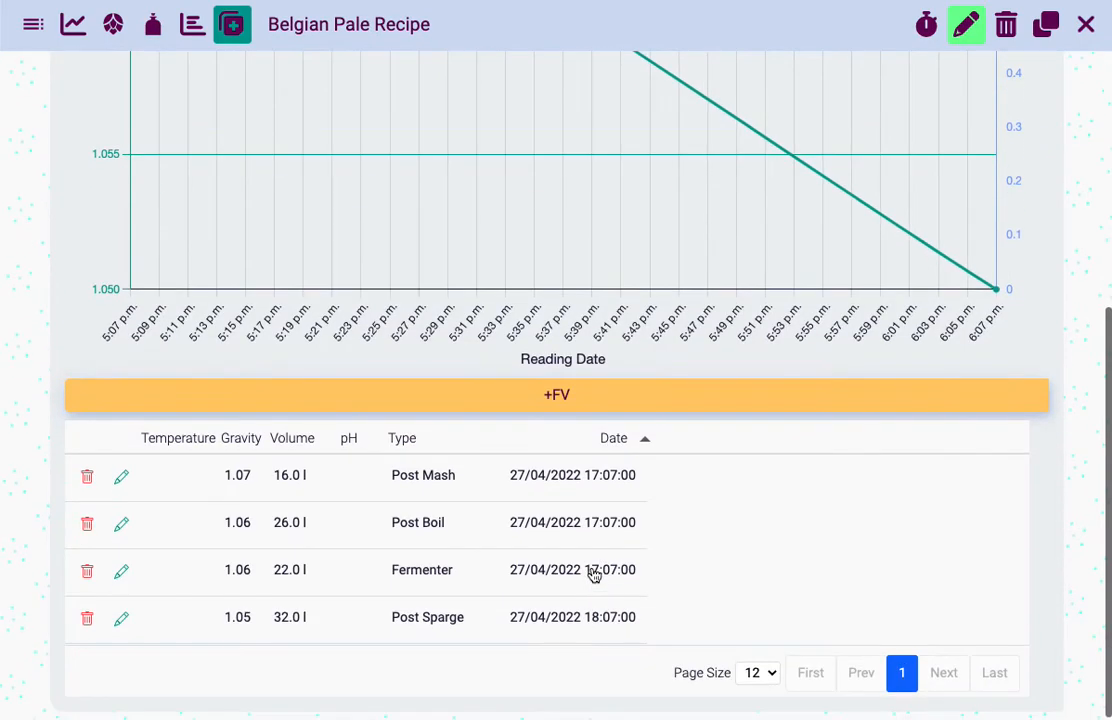
click(588, 521)
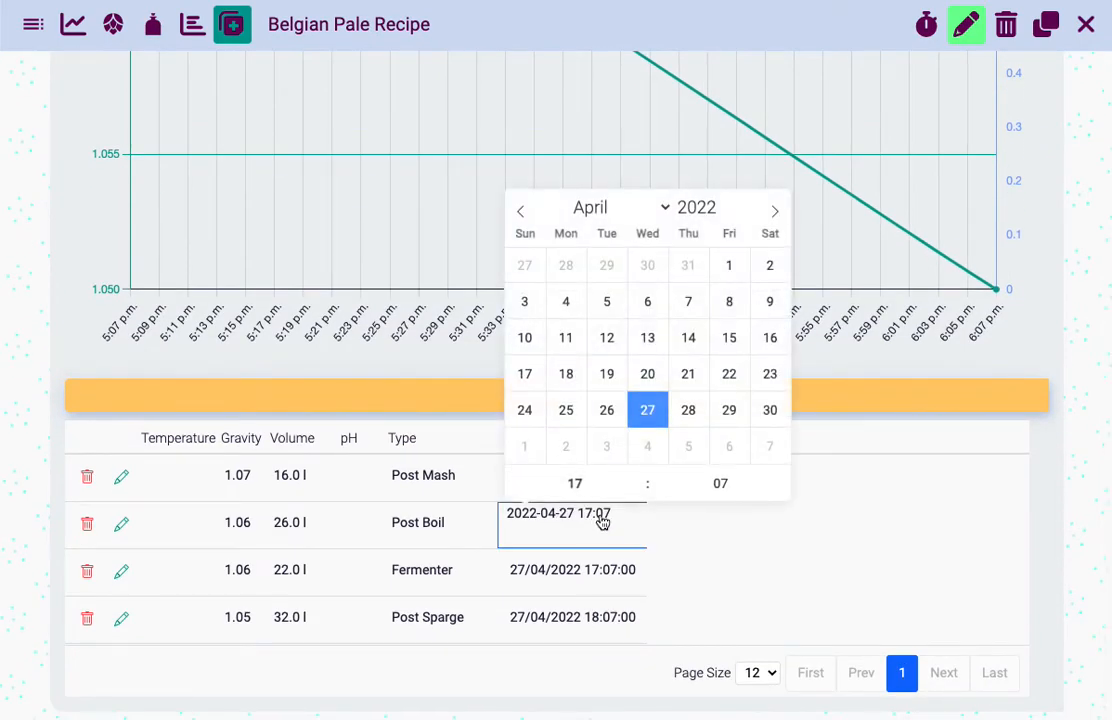
click(577, 486)
text(19)
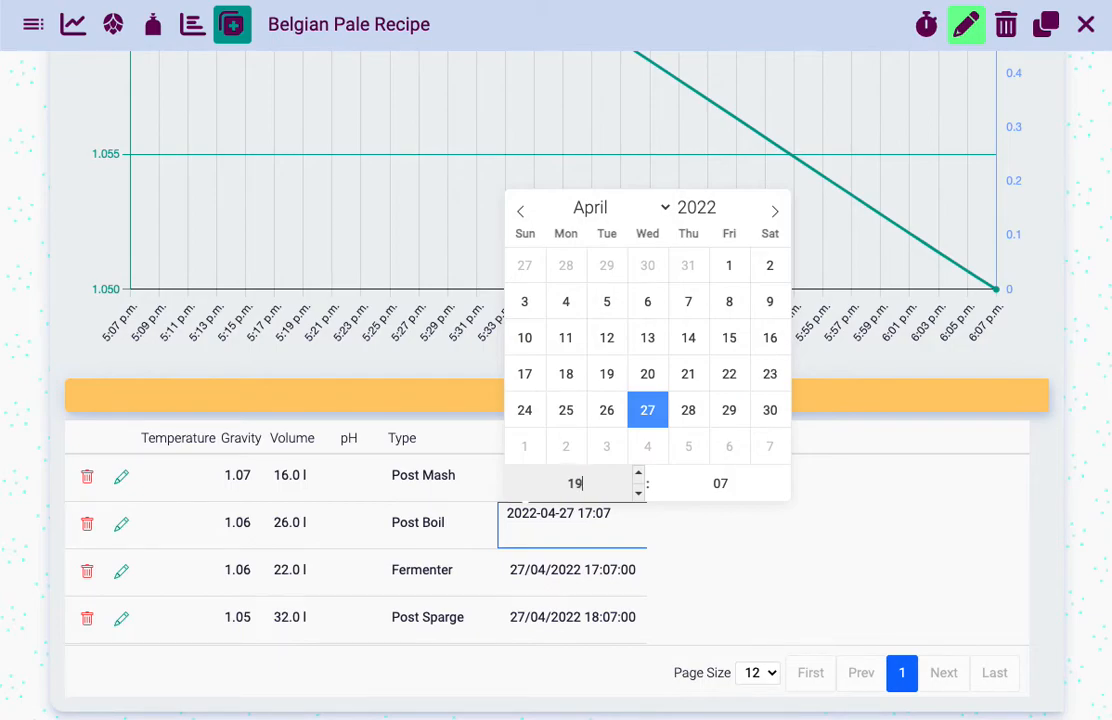
key(Return)
Try to change the hour of the Fermenter reading to 20
click(561, 533)
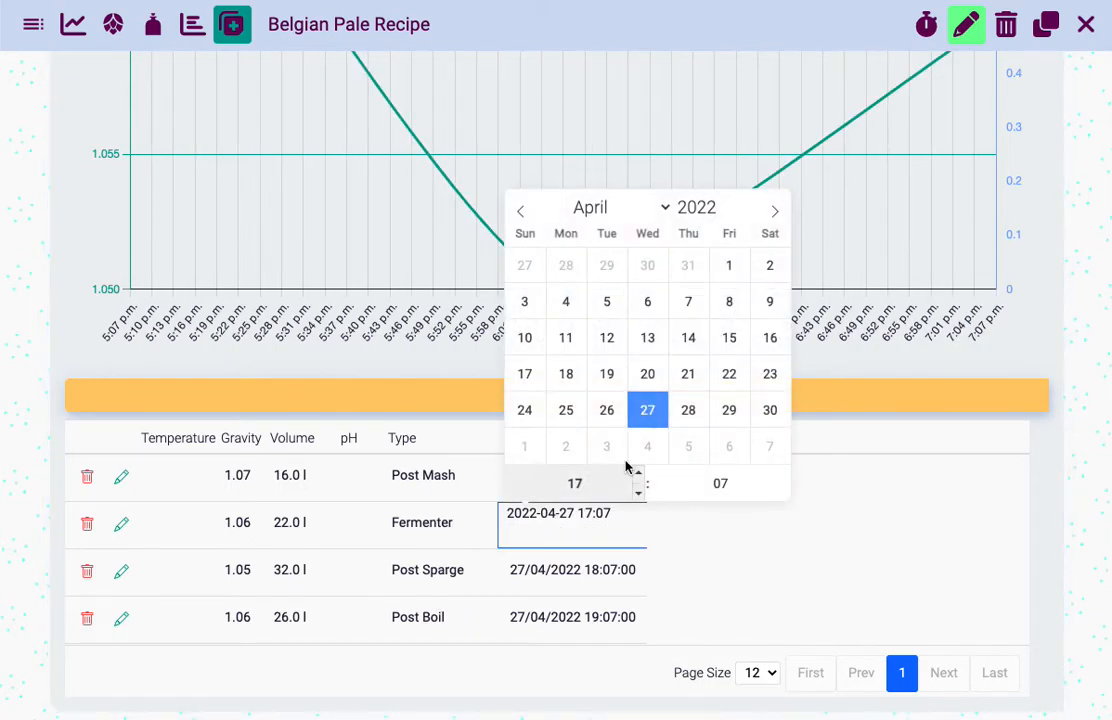
click(590, 481)
text(20)
key(Return)
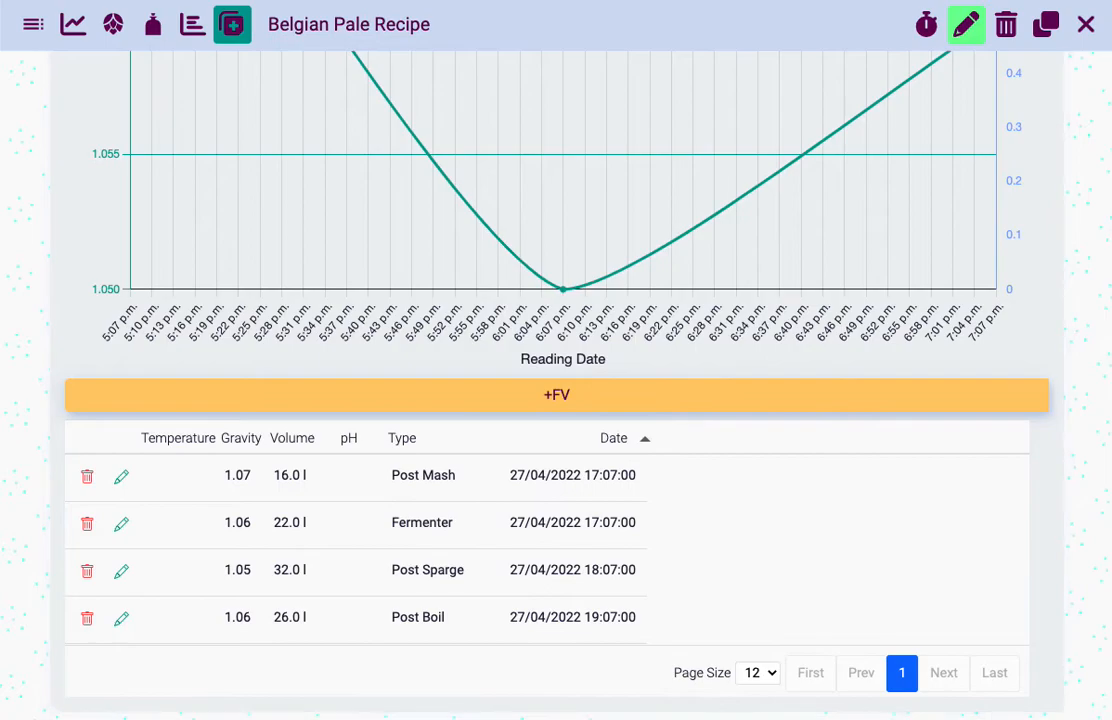
Set the Fermenter reading's time to 20:07 on 27 April 2022
click(546, 538)
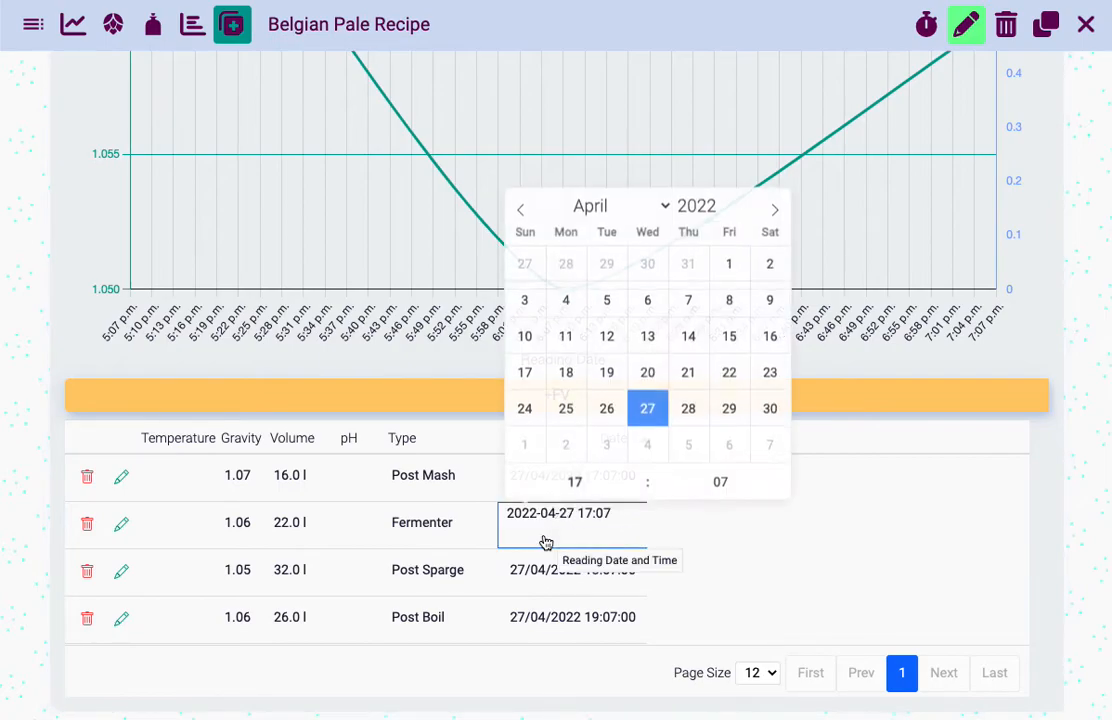
click(576, 483)
text(2)
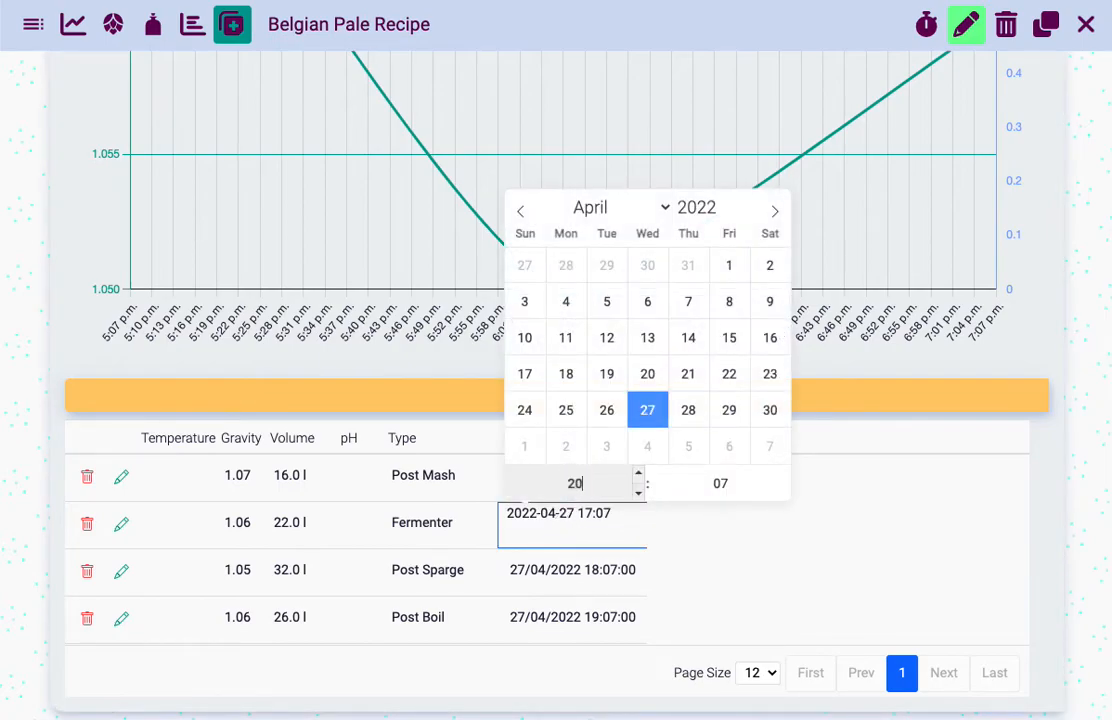
text(0)
key(Return)
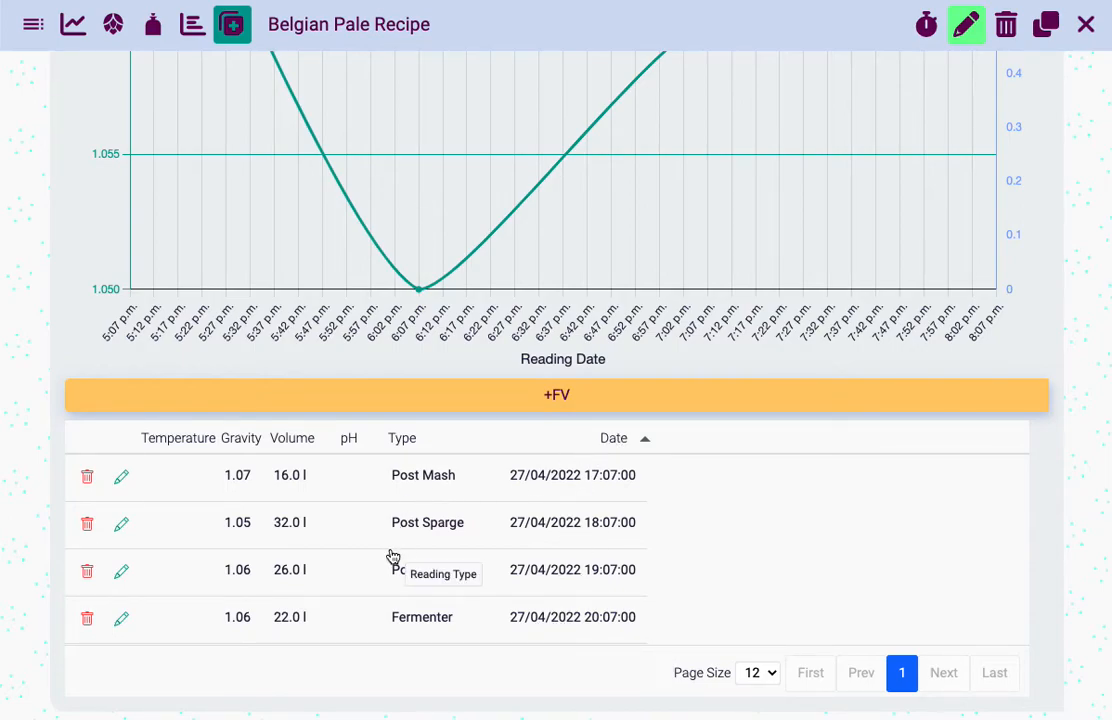
Enter a temperature of 19 °C for the Fermenter reading
scroll(478, 590, up, 1)
scroll(478, 590, up, 2)
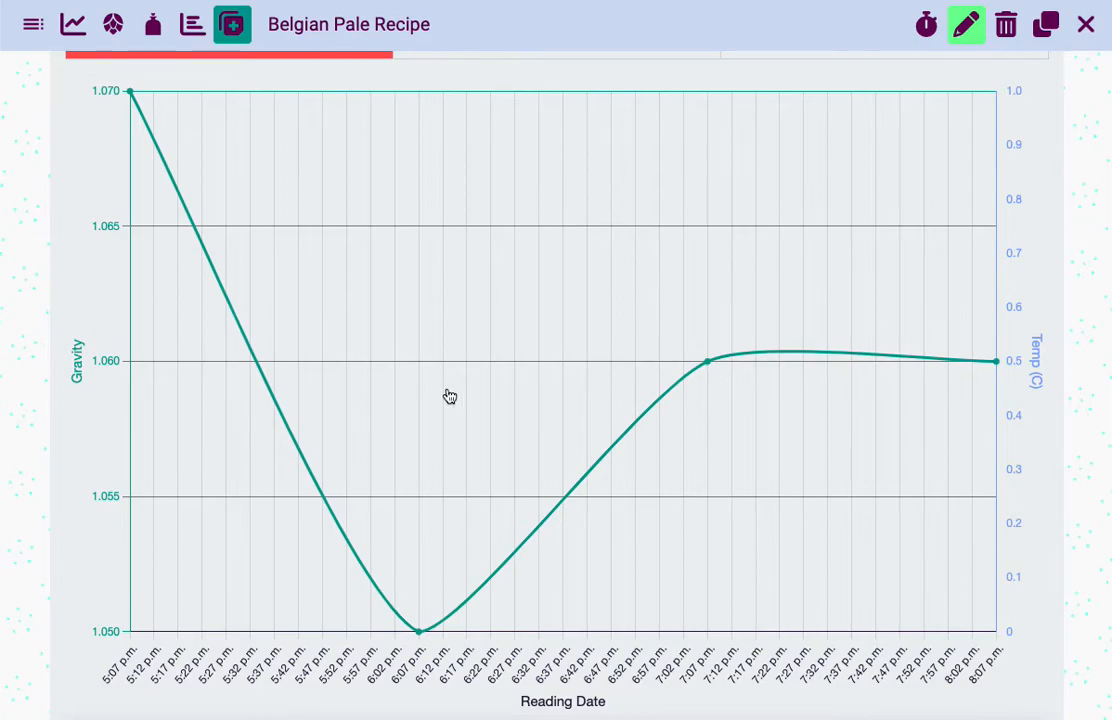
scroll(182, 174, down, 3)
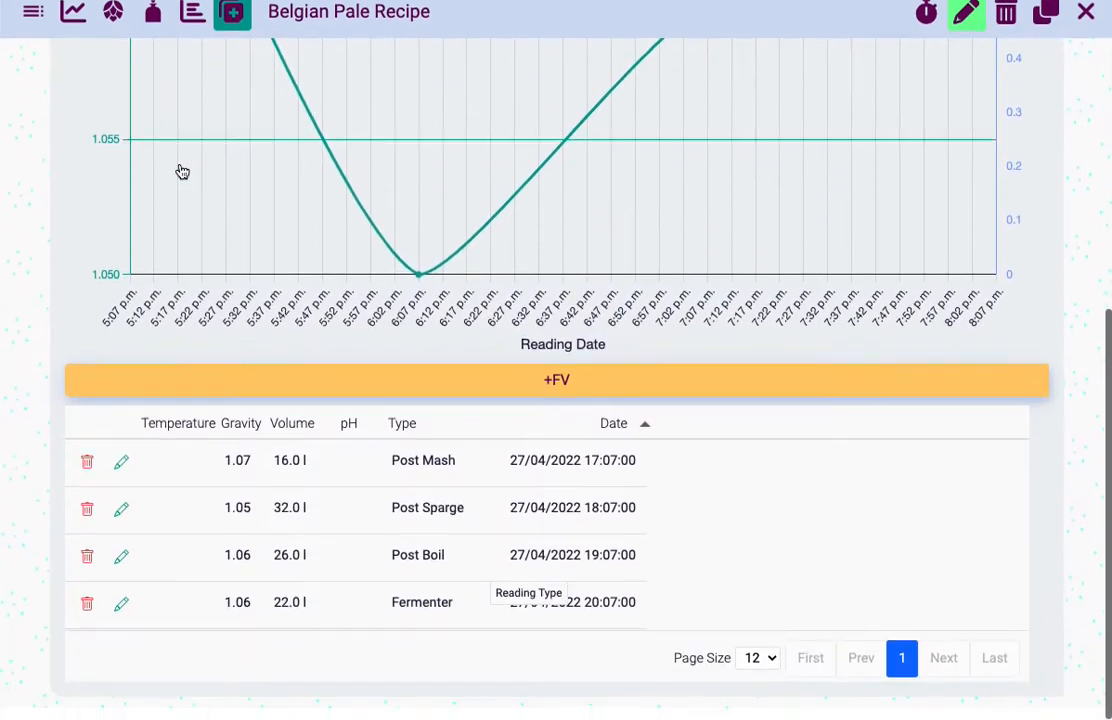
click(168, 616)
key(ctrl+a)
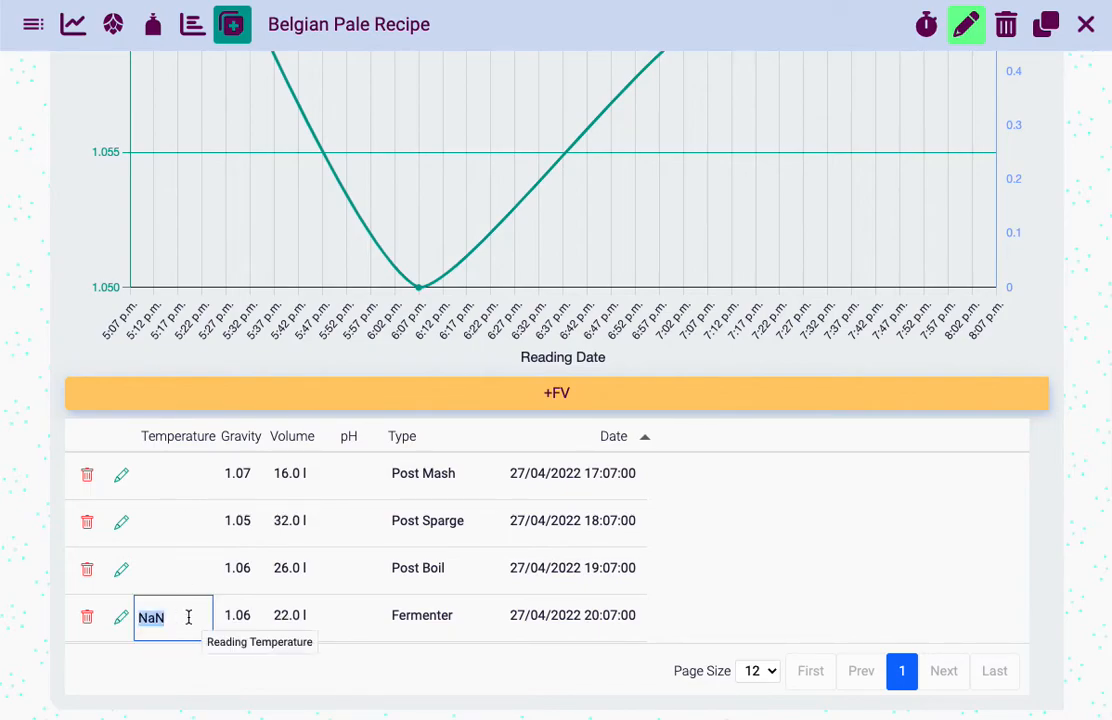
text(2)
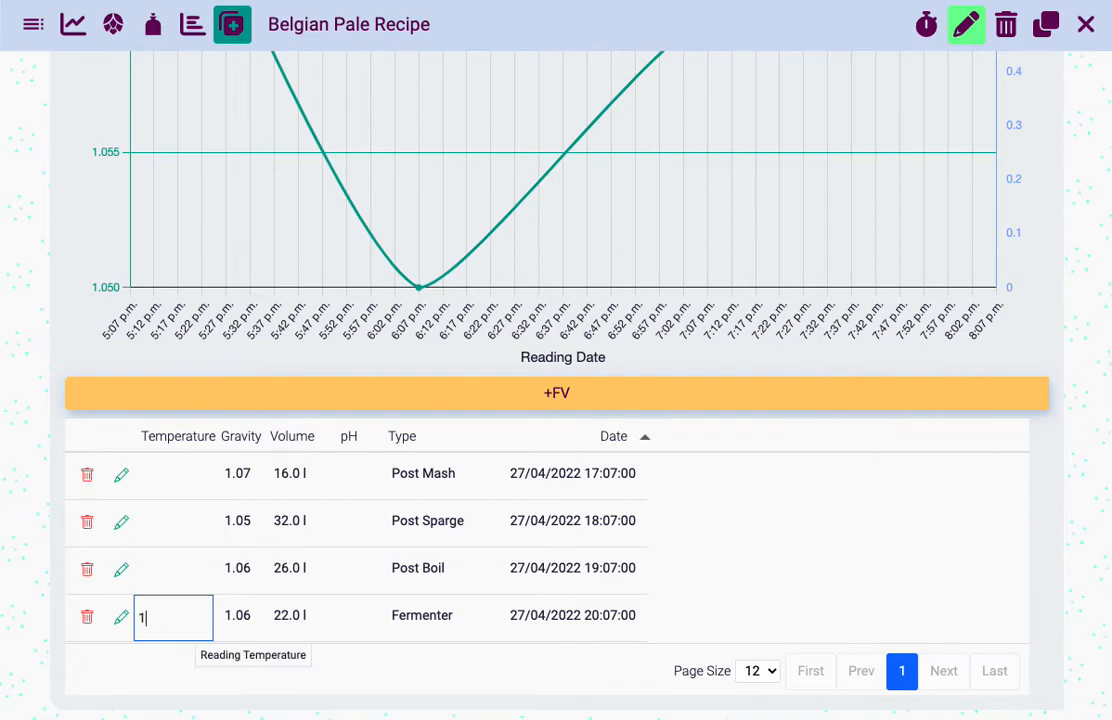
key(Return)
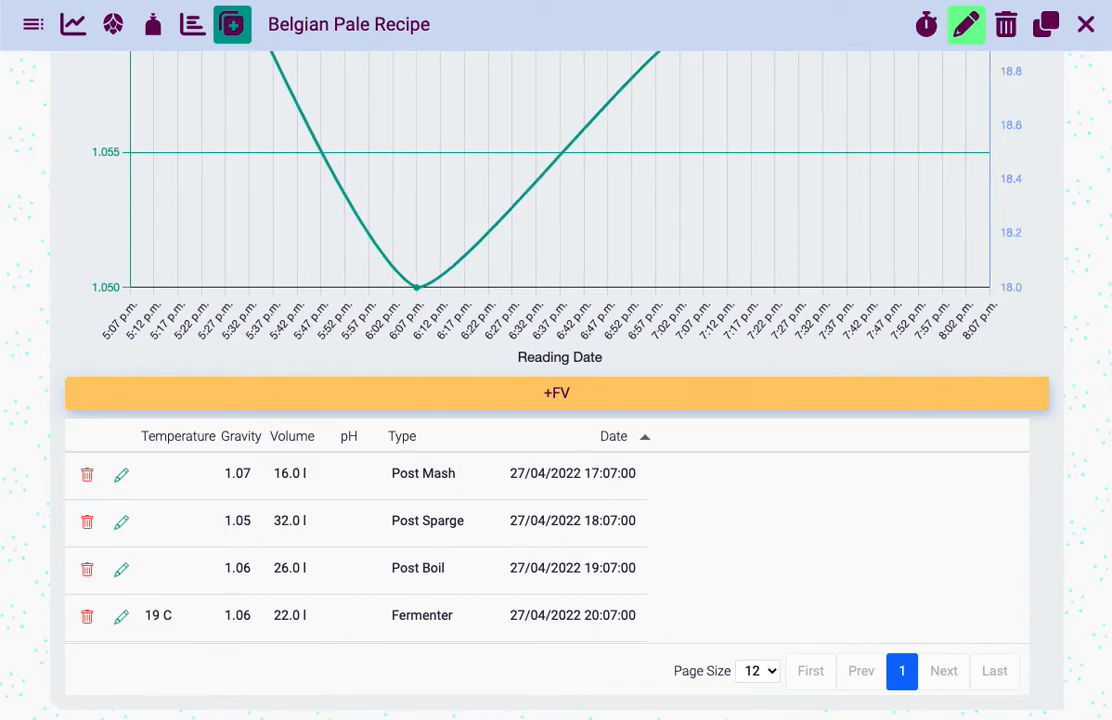
Add another fermenter reading and set its date to 28 April 2022 at 20:11
scroll(450, 680, up, 2)
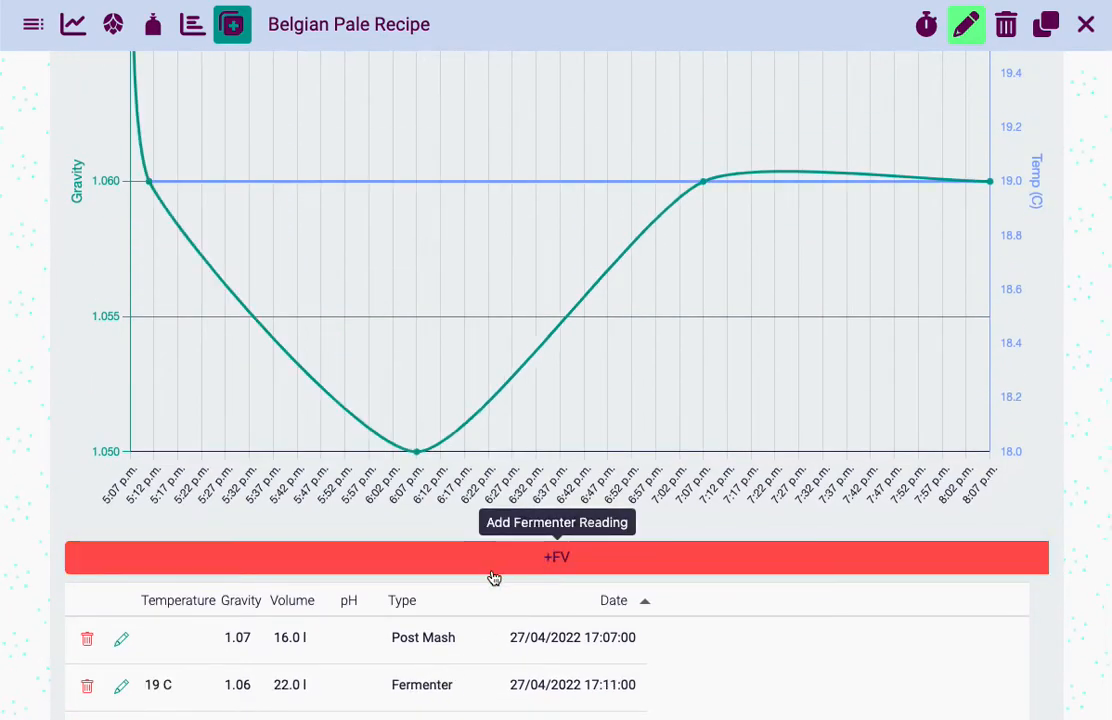
scroll(375, 571, down, 3)
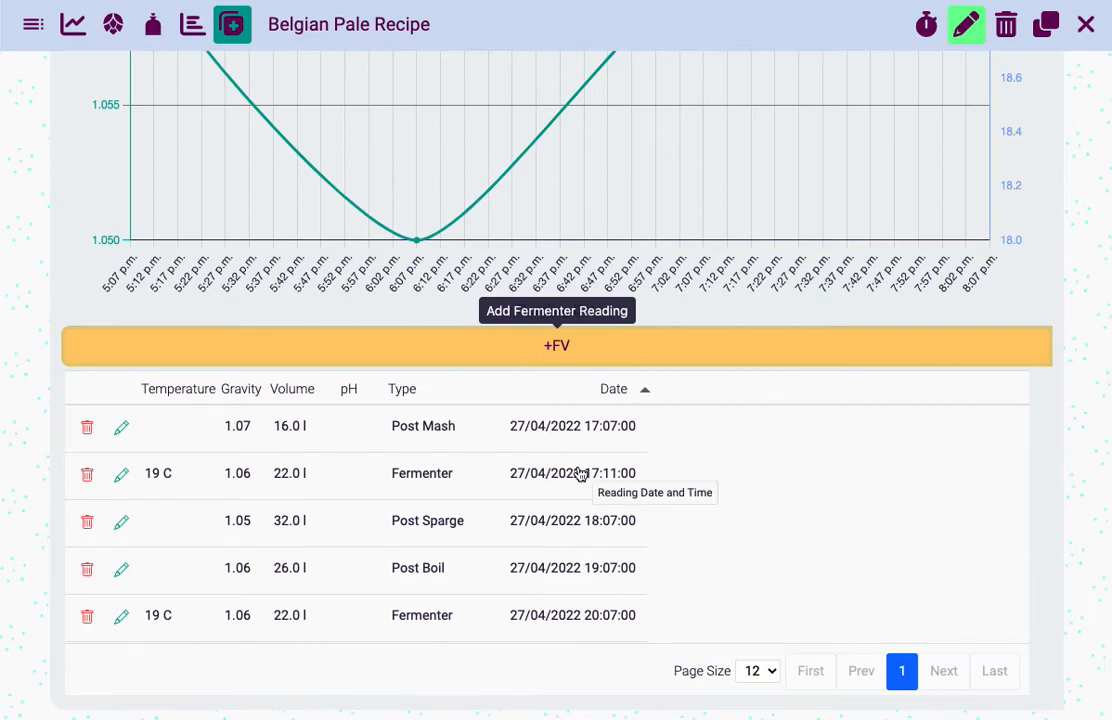
click(573, 481)
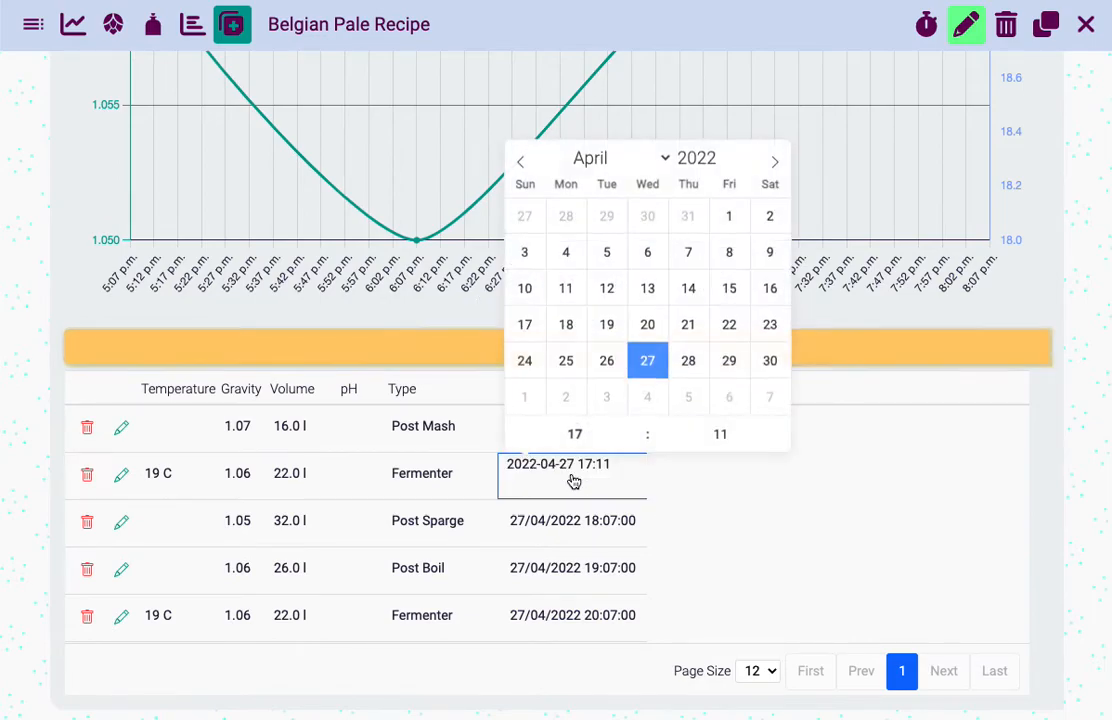
click(585, 430)
text(20)
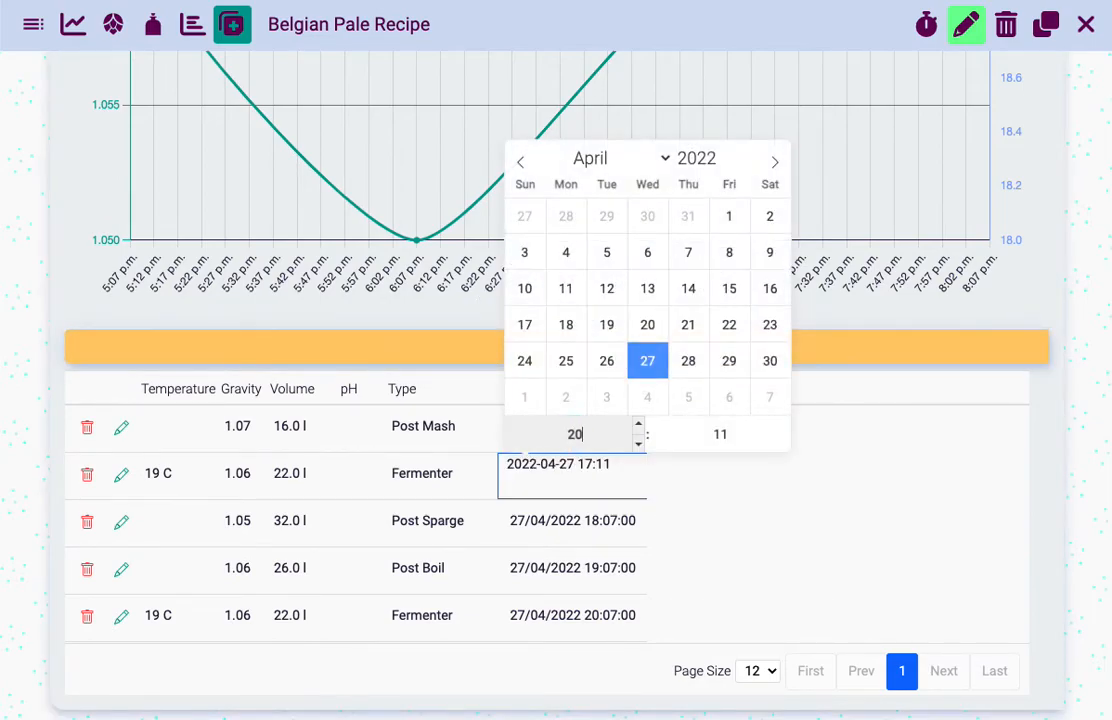
click(689, 362)
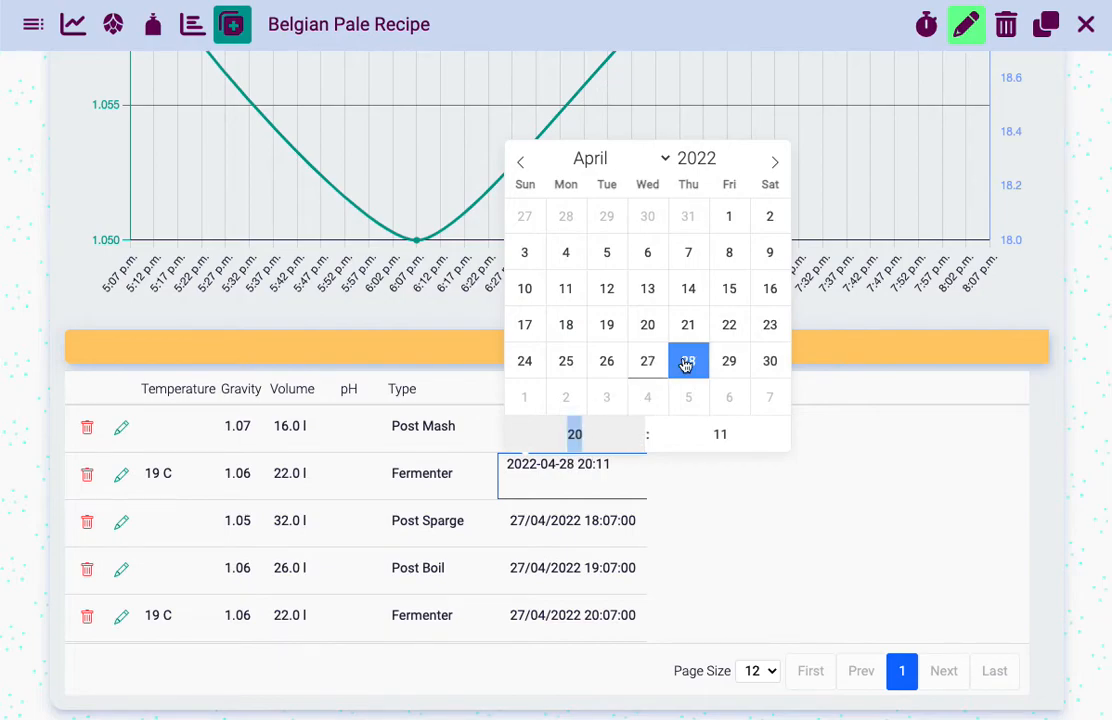
click(702, 437)
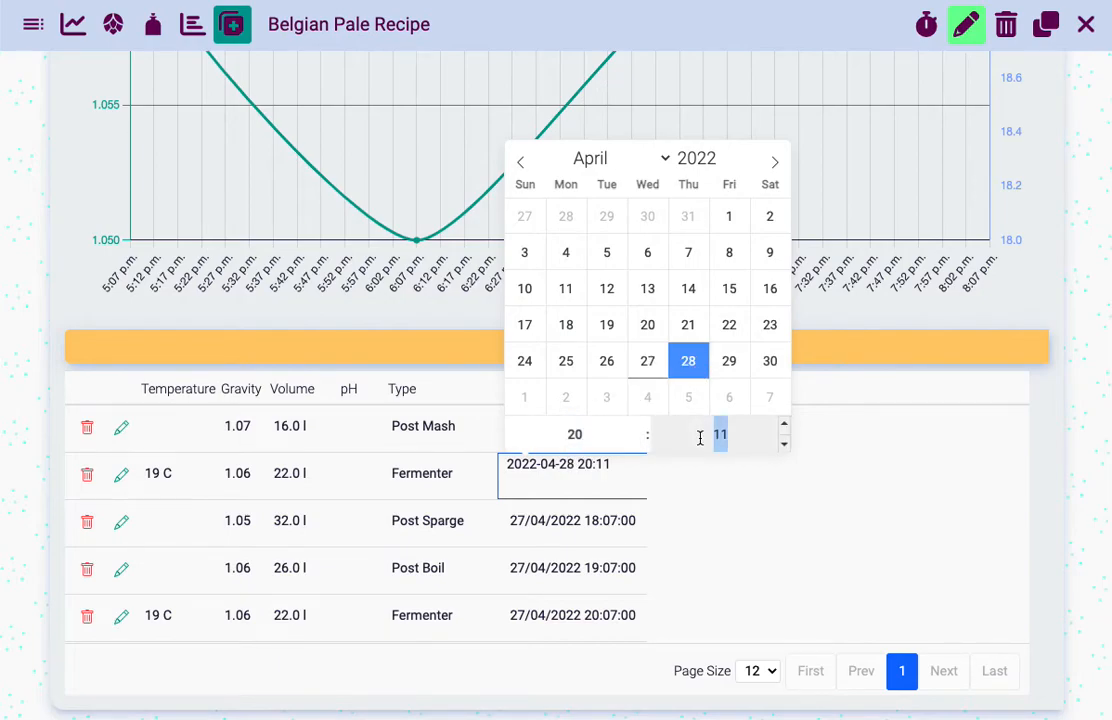
key(Return)
Set the temperature of the 27 April fermenter reading to 20 °C
double_click(150, 568)
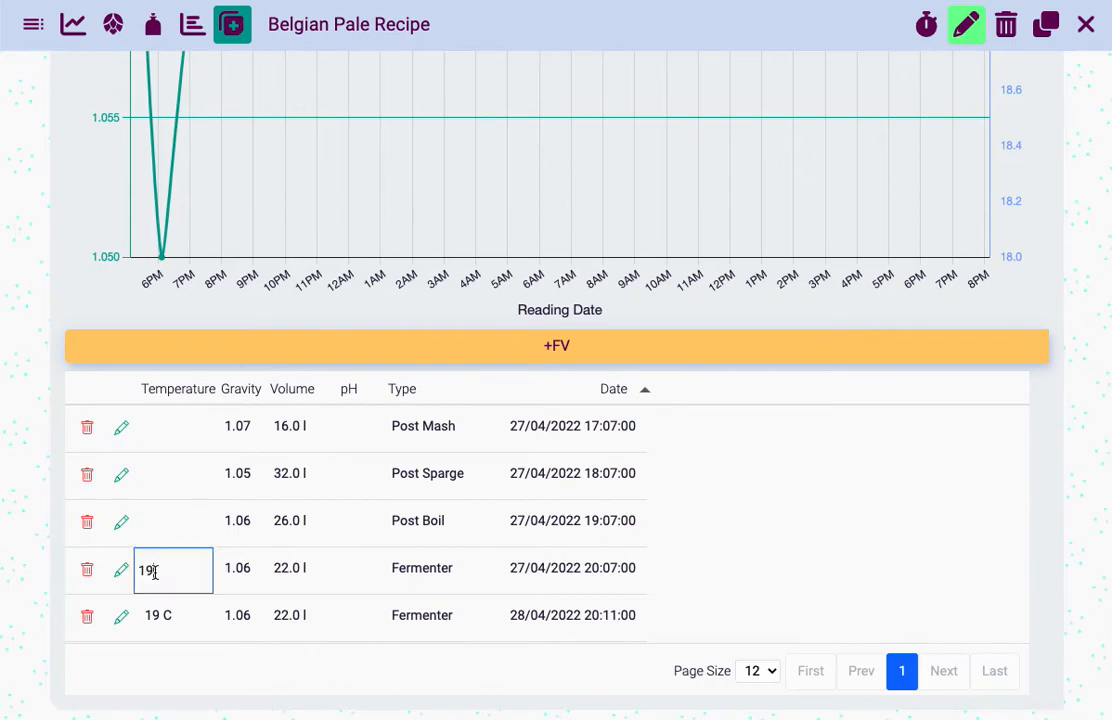
key(Return)
double_click(155, 572)
text(20)
key(Return)
Set the gravity of the 27 April fermenter reading to 1.012
double_click(254, 569)
text(6)
key(Return)
double_click(250, 571)
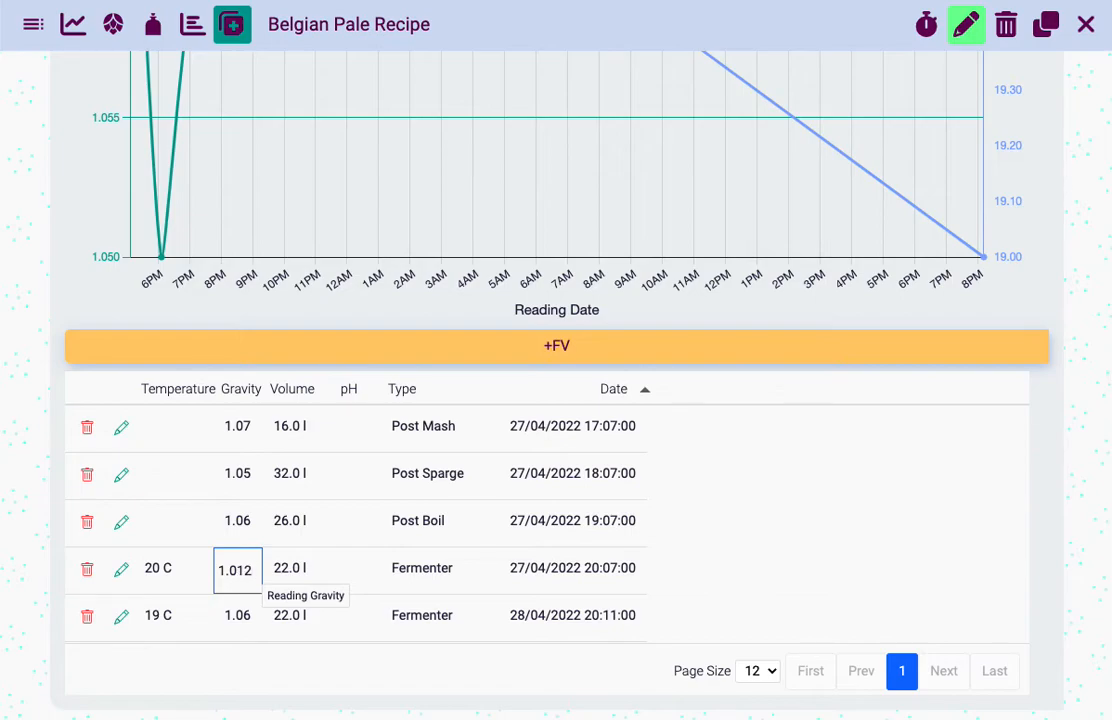
key(Return)
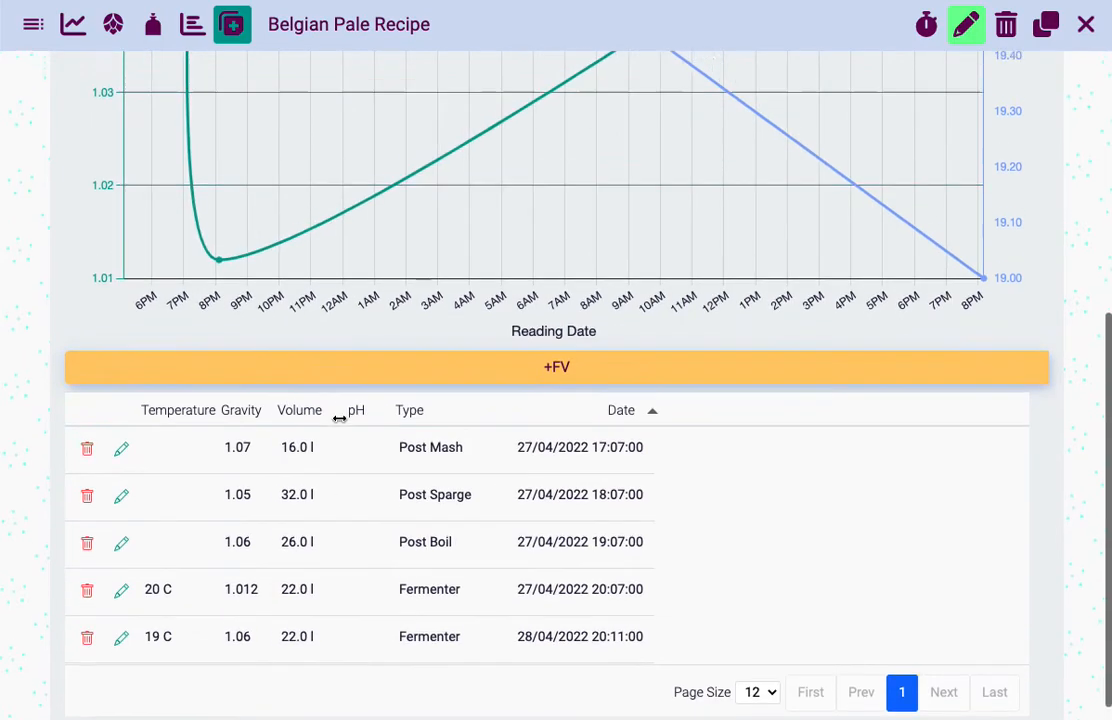
Examine the gravity and temperature curves against the dated entries in the readings table
scroll(339, 418, up, 2)
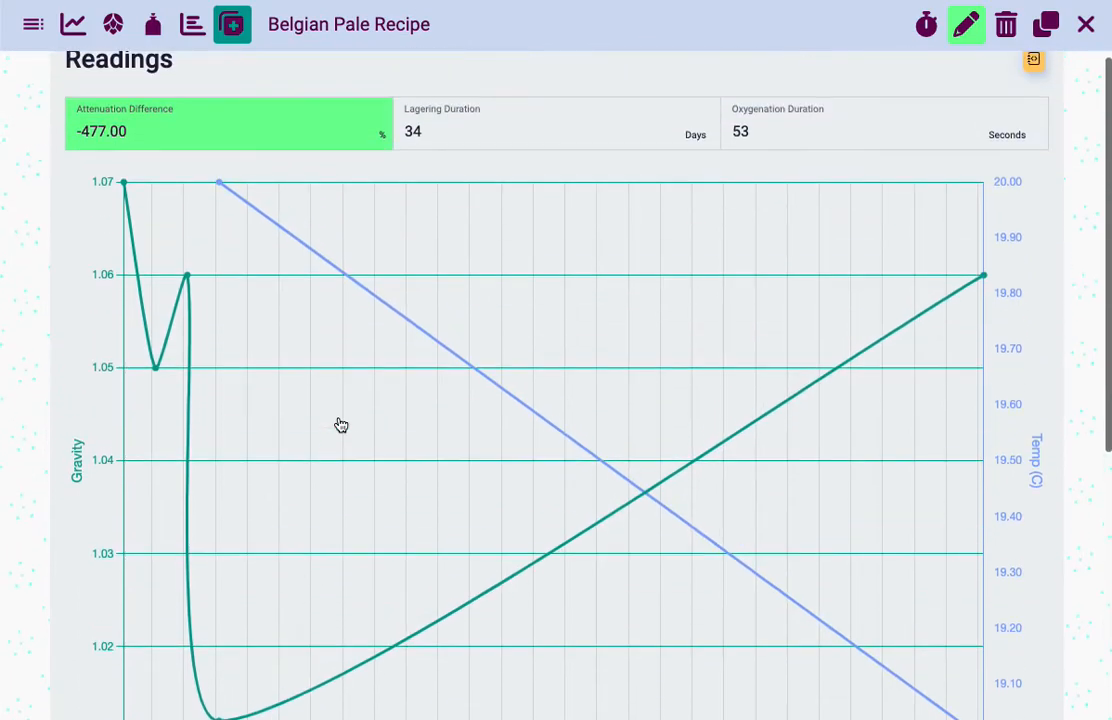
scroll(655, 380, down, 3)
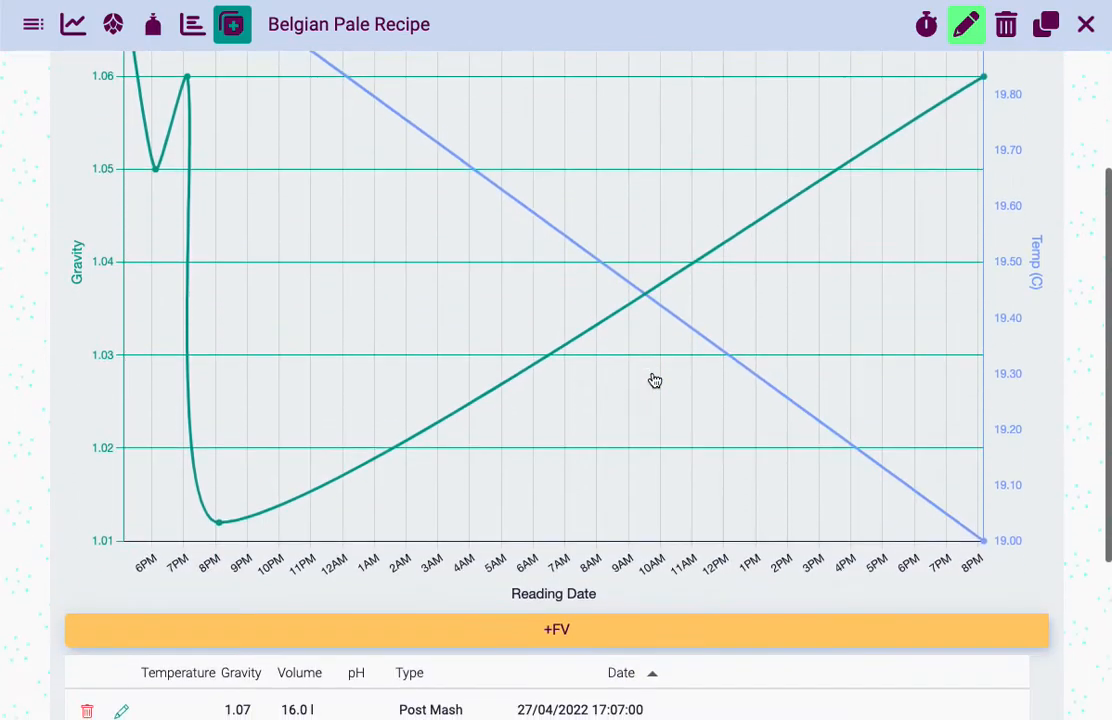
scroll(727, 454, up, 2)
scroll(727, 454, down, 1)
scroll(727, 454, down, 4)
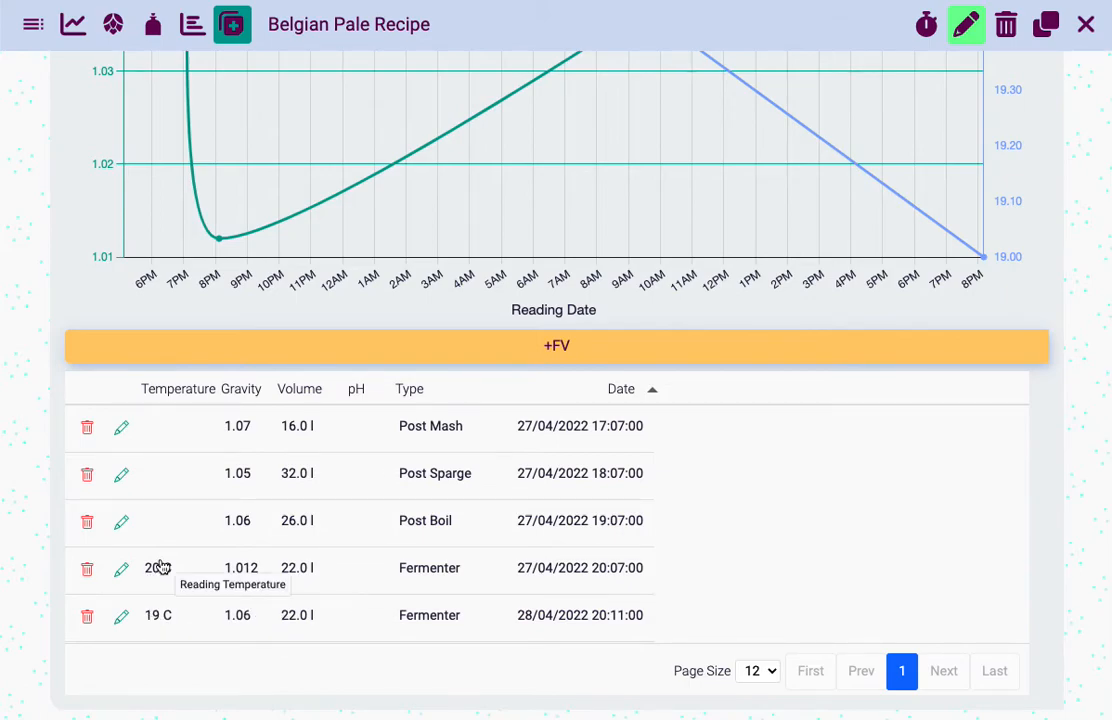
scroll(163, 567, up, 4)
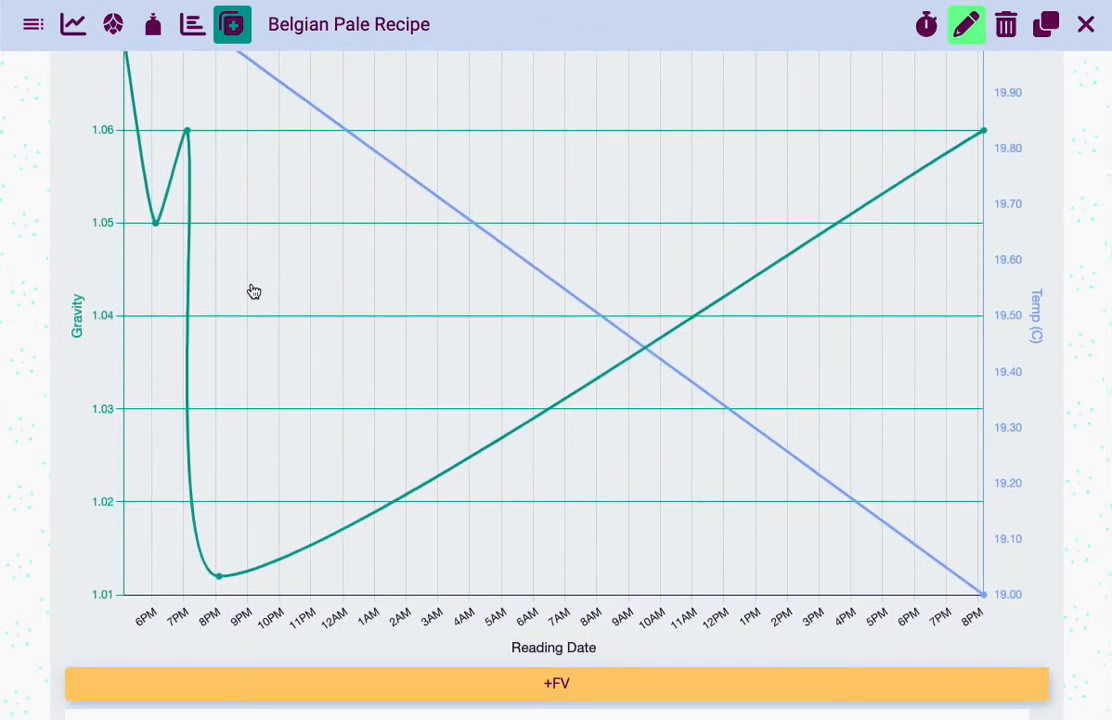
scroll(235, 383, up, 1)
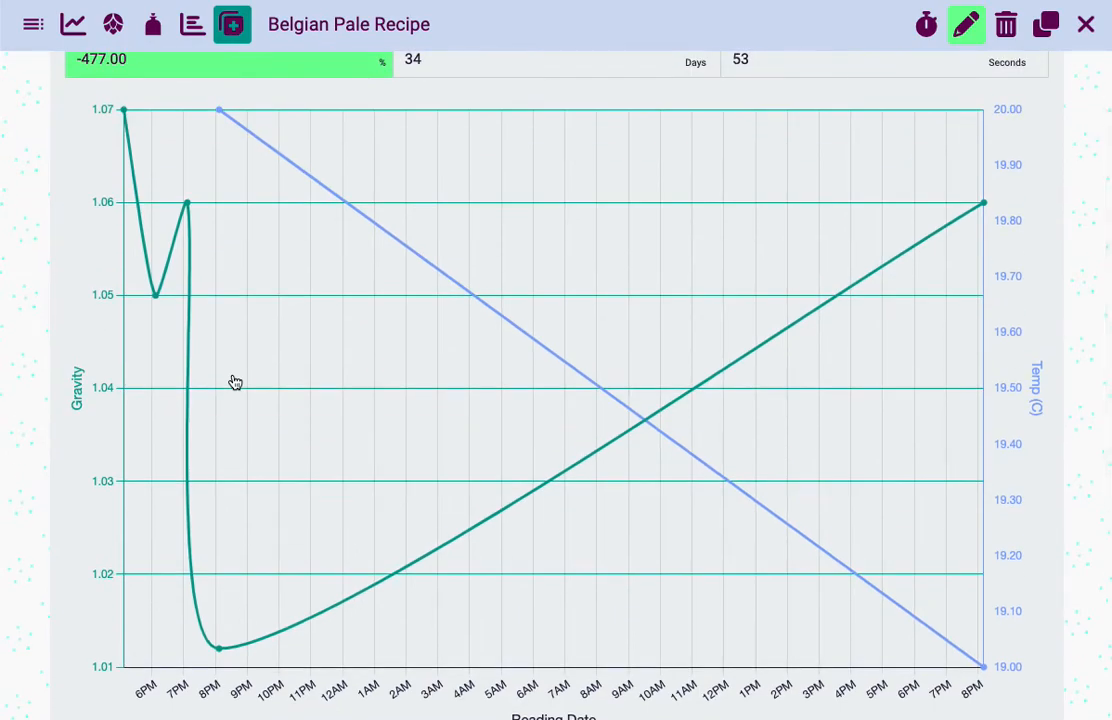
scroll(235, 383, down, 5)
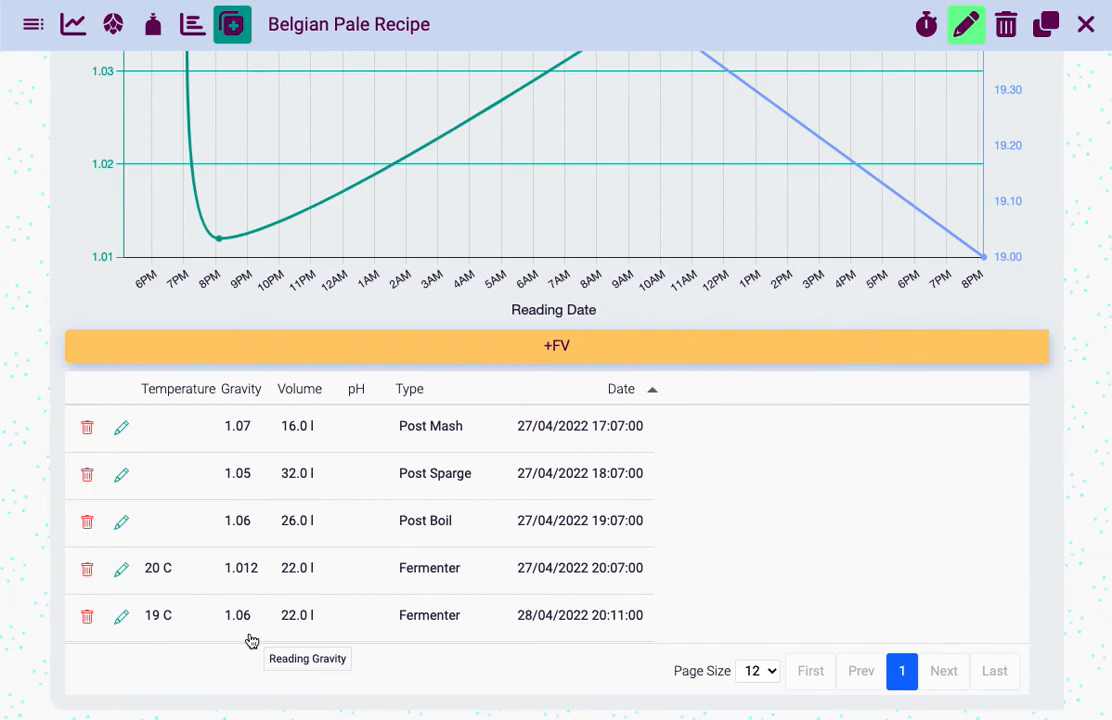
Set the gravity to 1.06 for the 27 April fermenter reading and 1.012 for the 28 April one
click(253, 575)
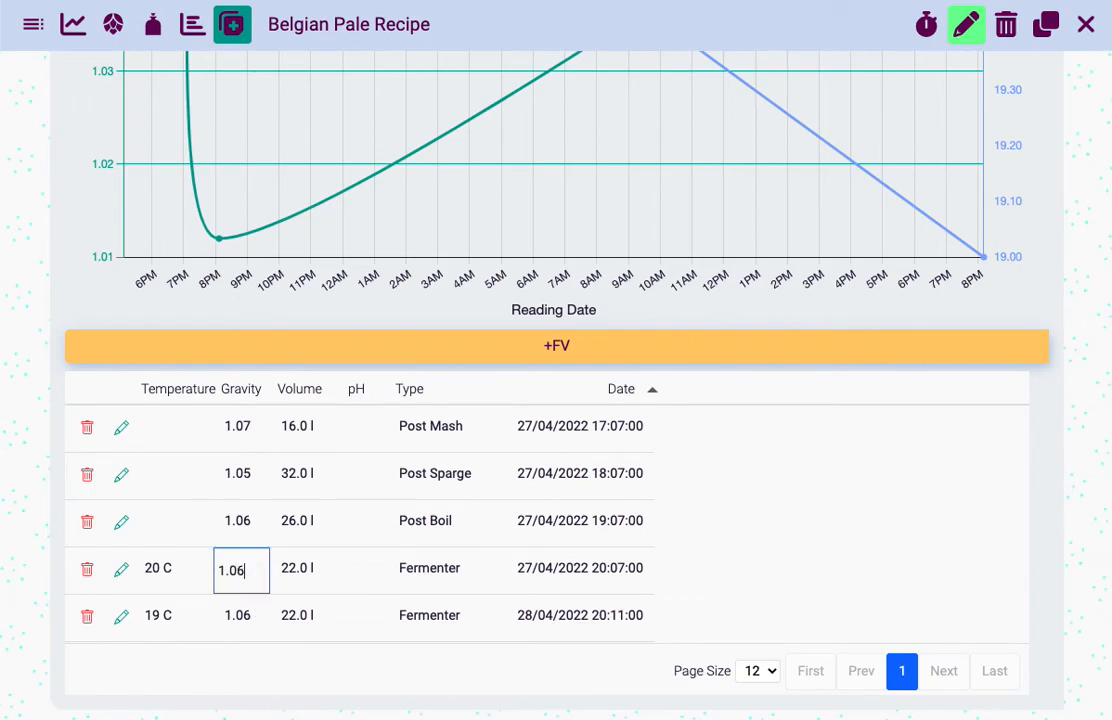
click(243, 616)
key(BackSpace)
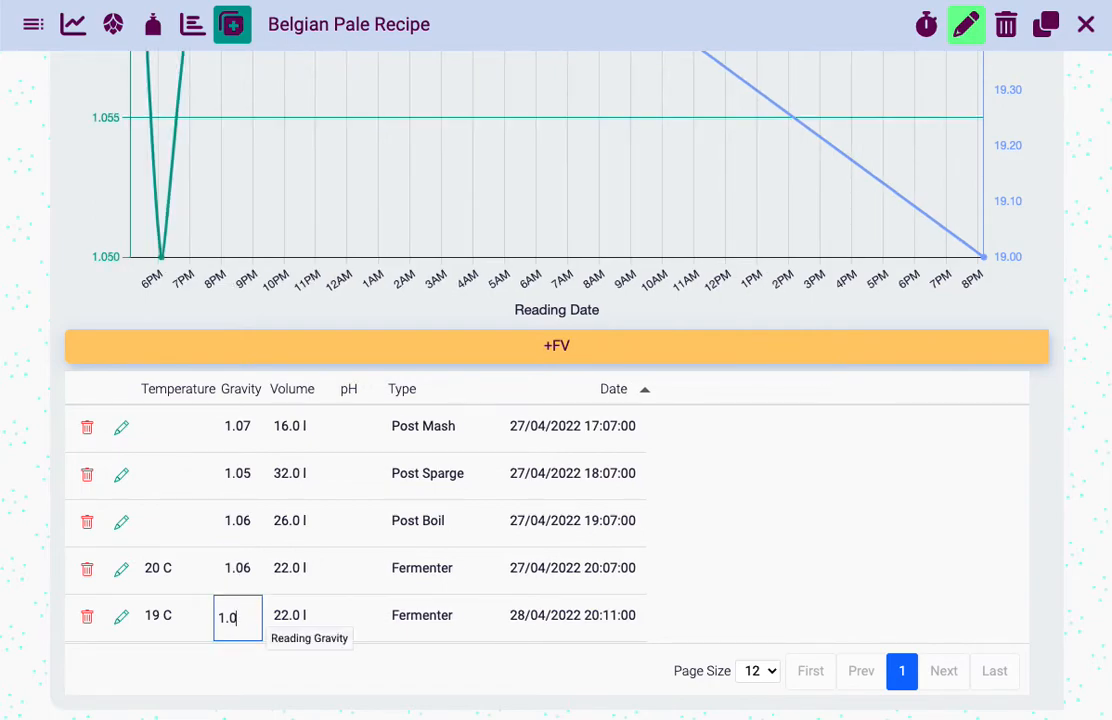
key(Escape)
click(251, 617)
key(BackSpace)
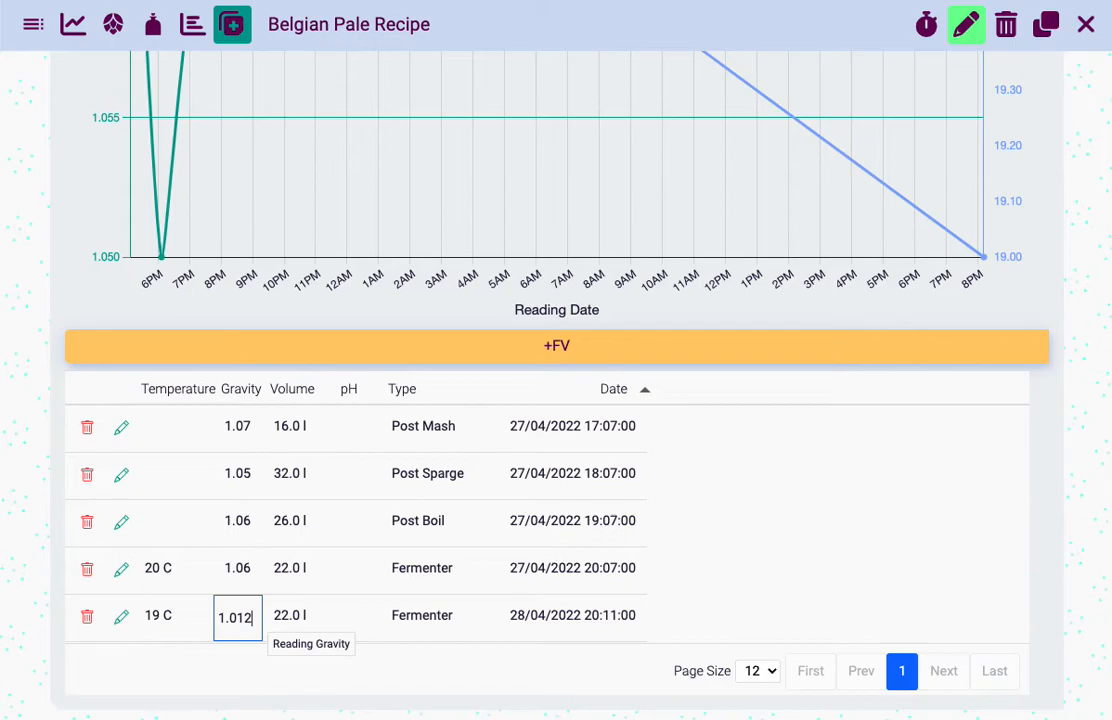
Set the temperature of the 28 April fermenter reading to 20 °C
click(152, 617)
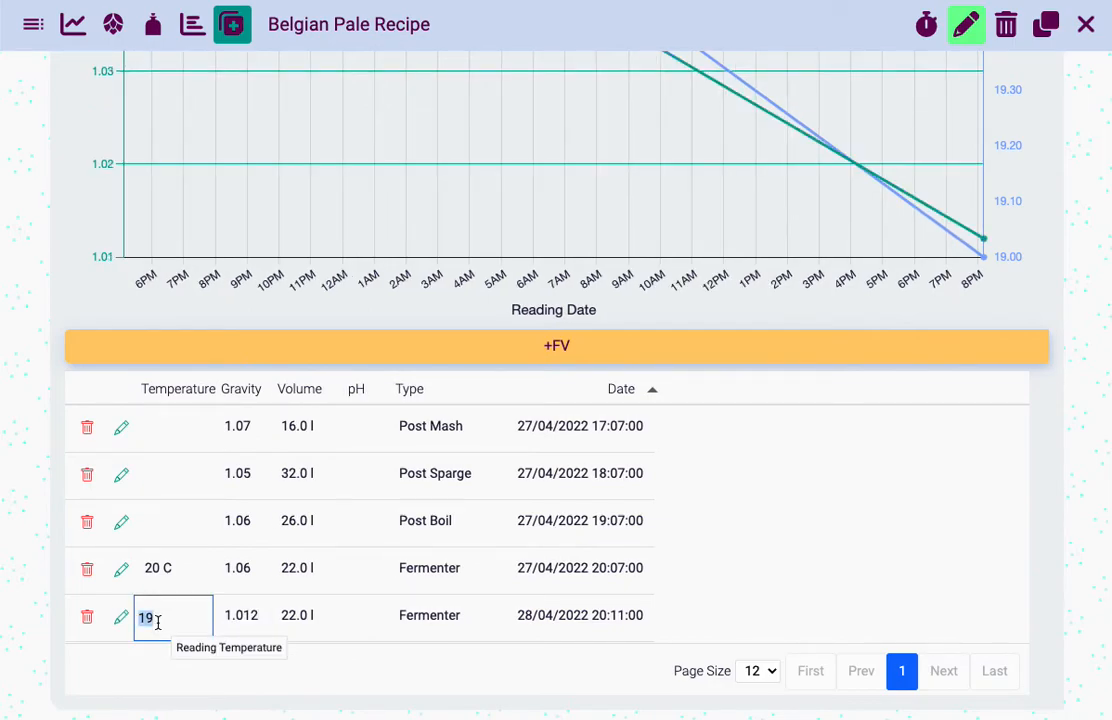
key(Escape)
click(155, 622)
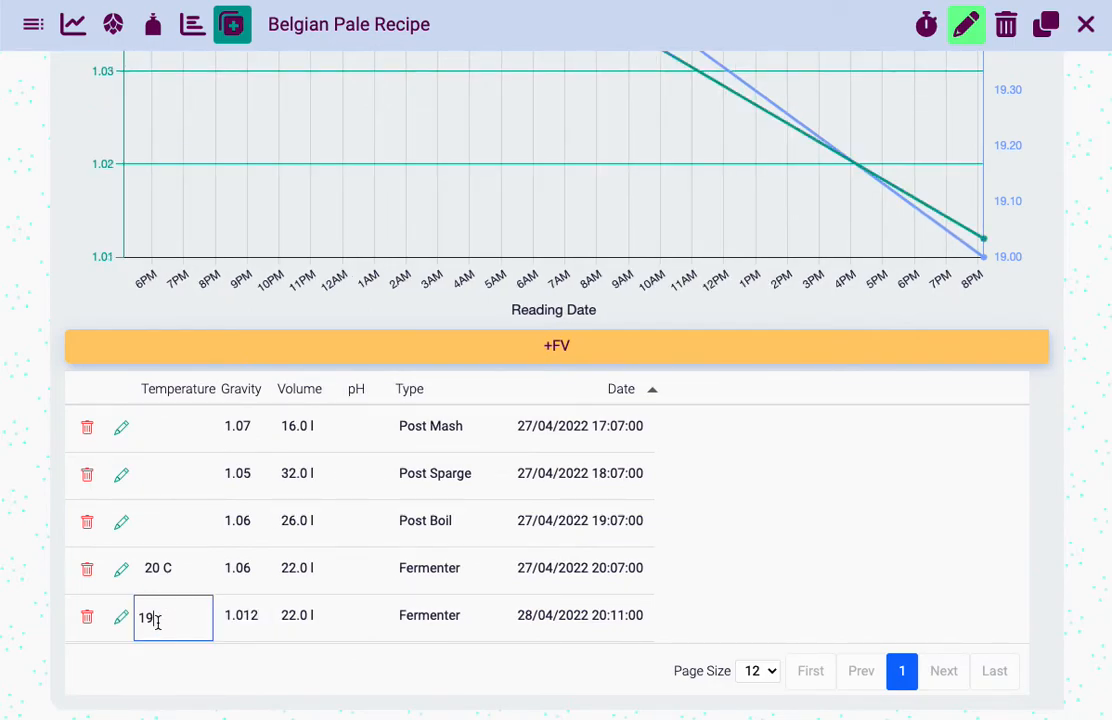
key(Return)
Set the temperature of the 27 April fermenter reading to 21 °C
click(179, 567)
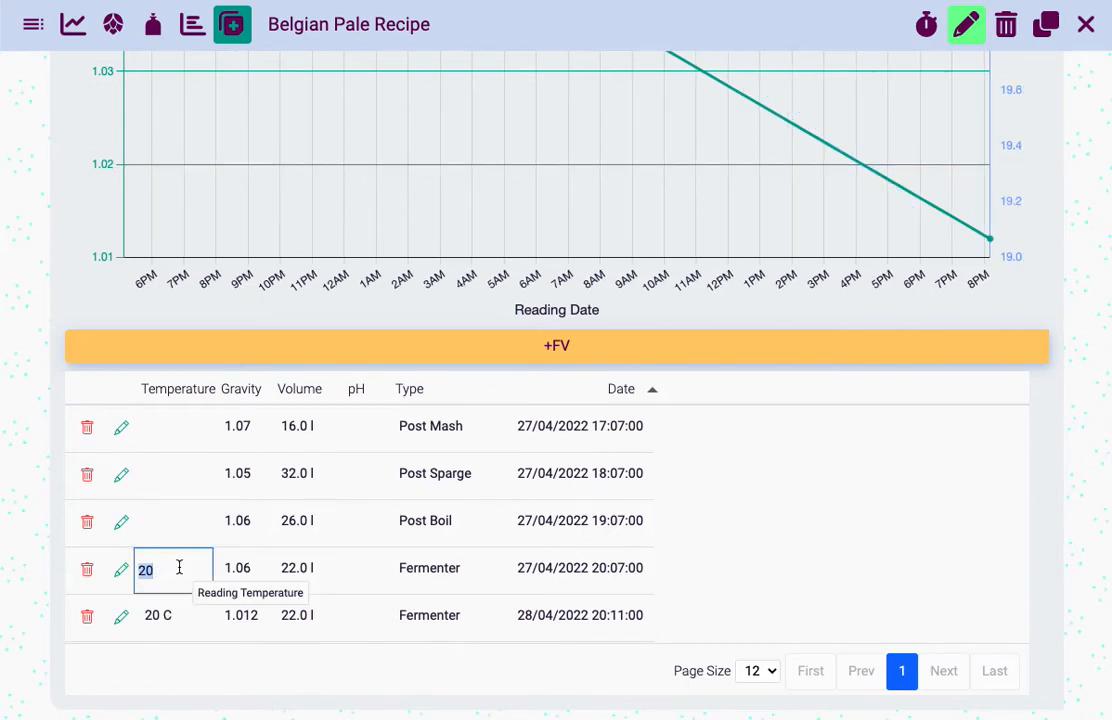
text(20)
key(Return)
click(169, 567)
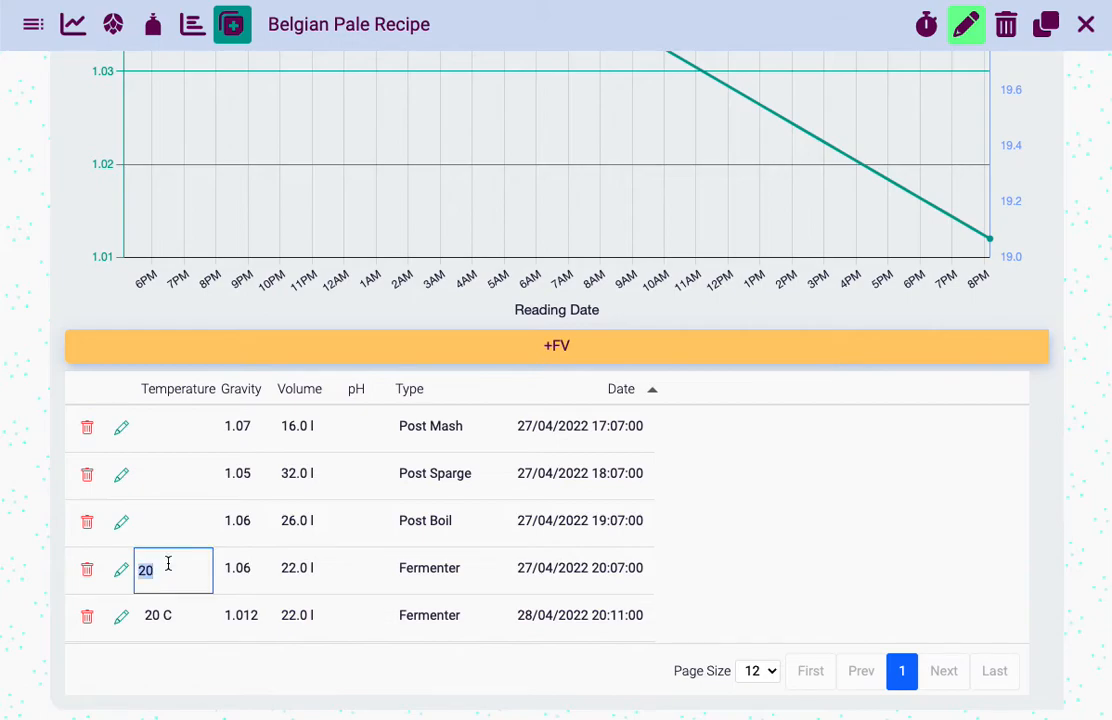
text(21)
key(Return)
Review the gravity and temperature curves together with the attenuation difference in the readings section
scroll(405, 559, up, 5)
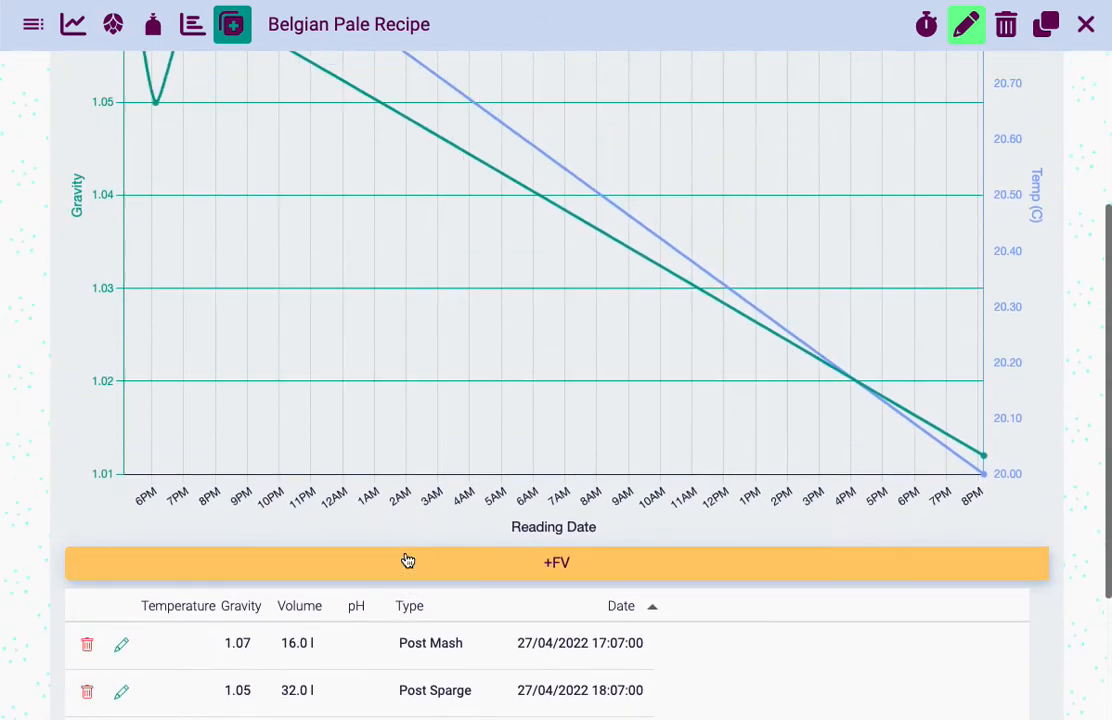
scroll(408, 560, down, 1)
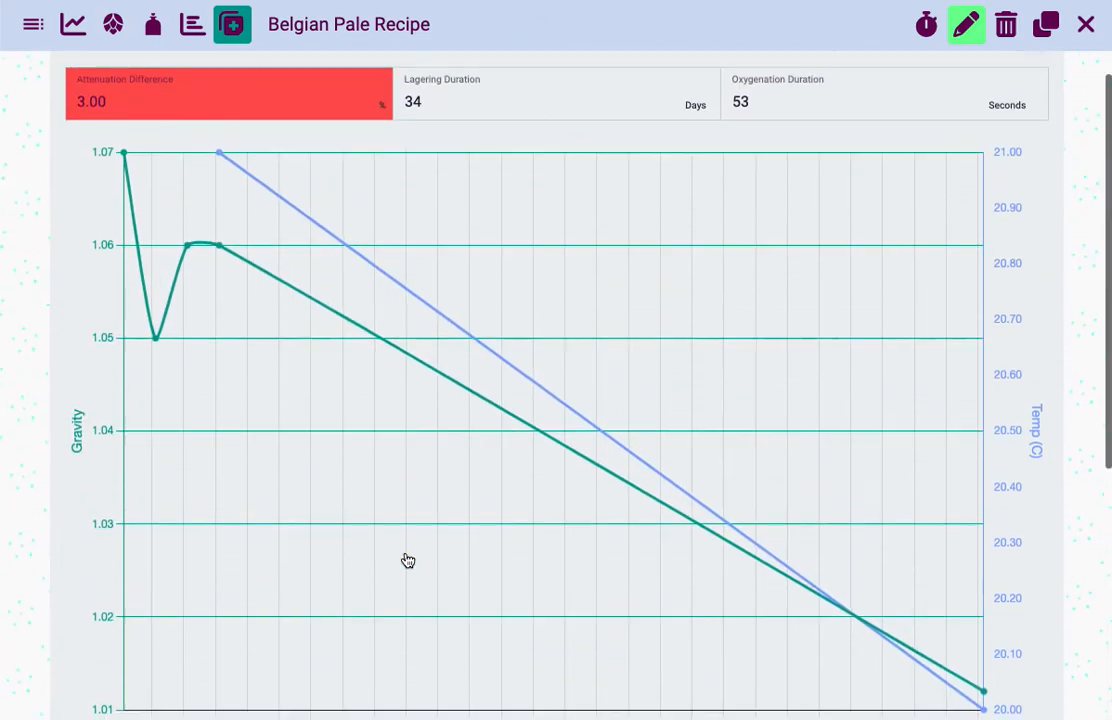
scroll(408, 560, down, 3)
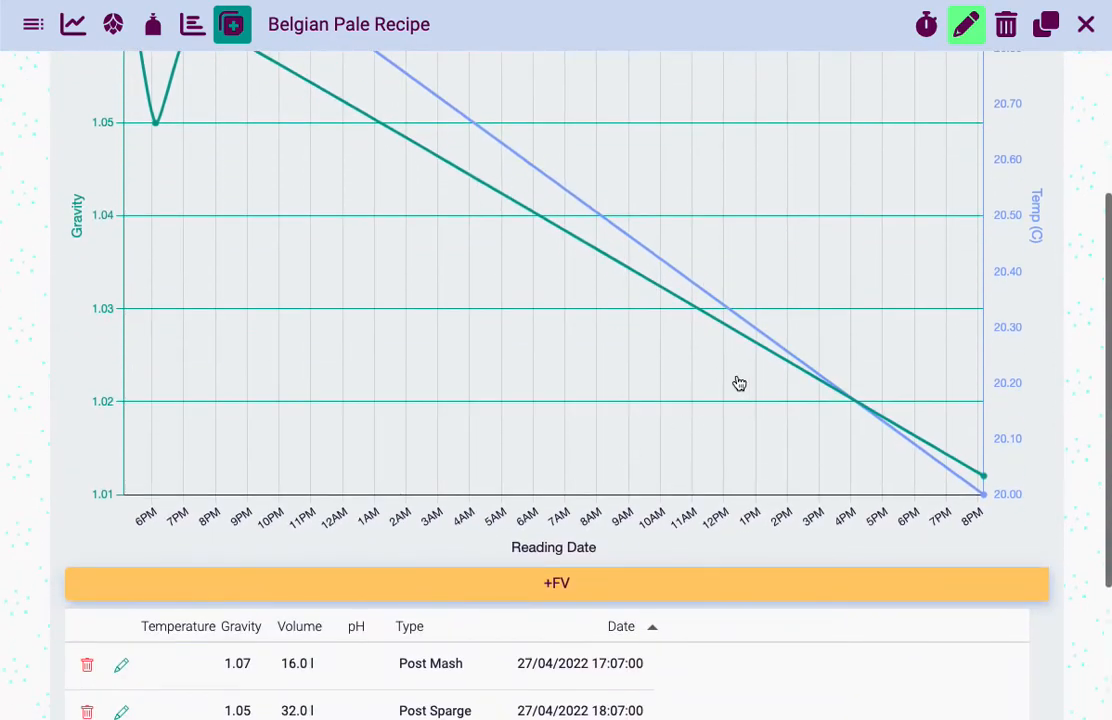
scroll(427, 226, down, 3)
scroll(431, 228, down, 1)
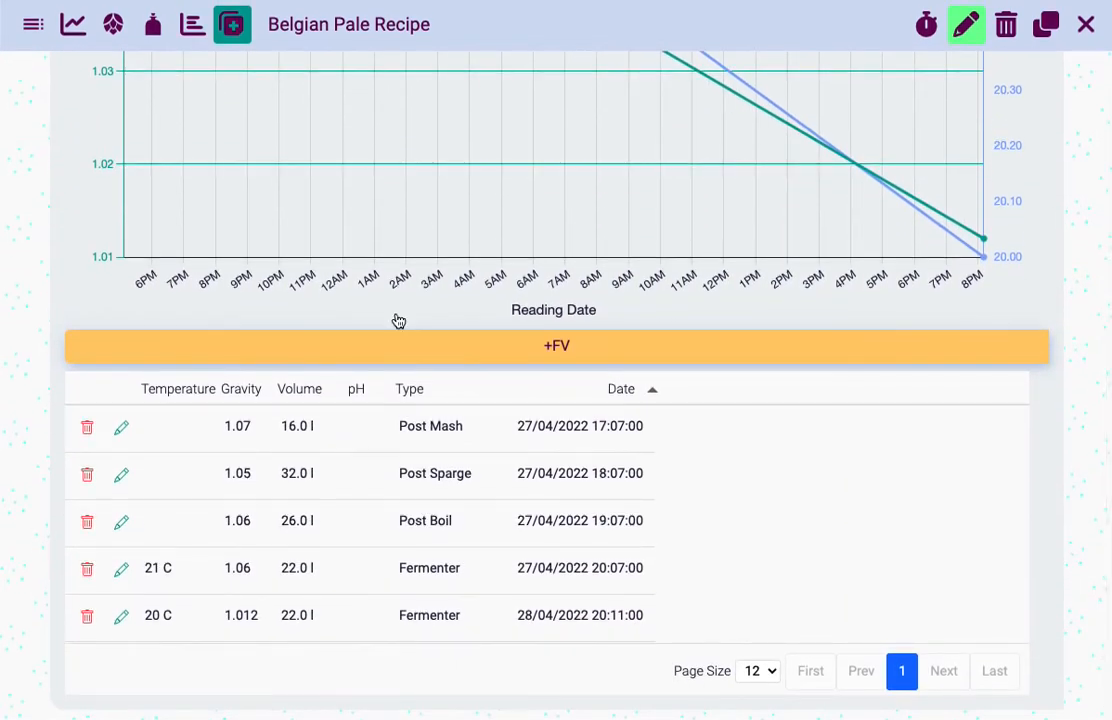
scroll(177, 523, up, 10)
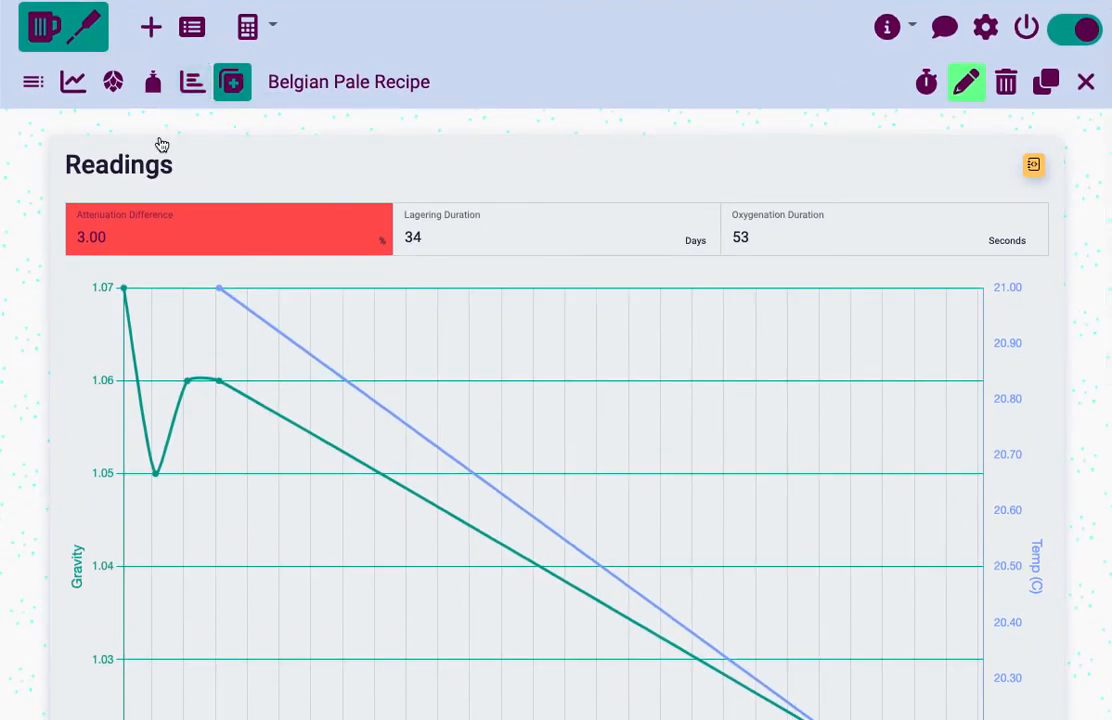
mouse_move(87, 239)
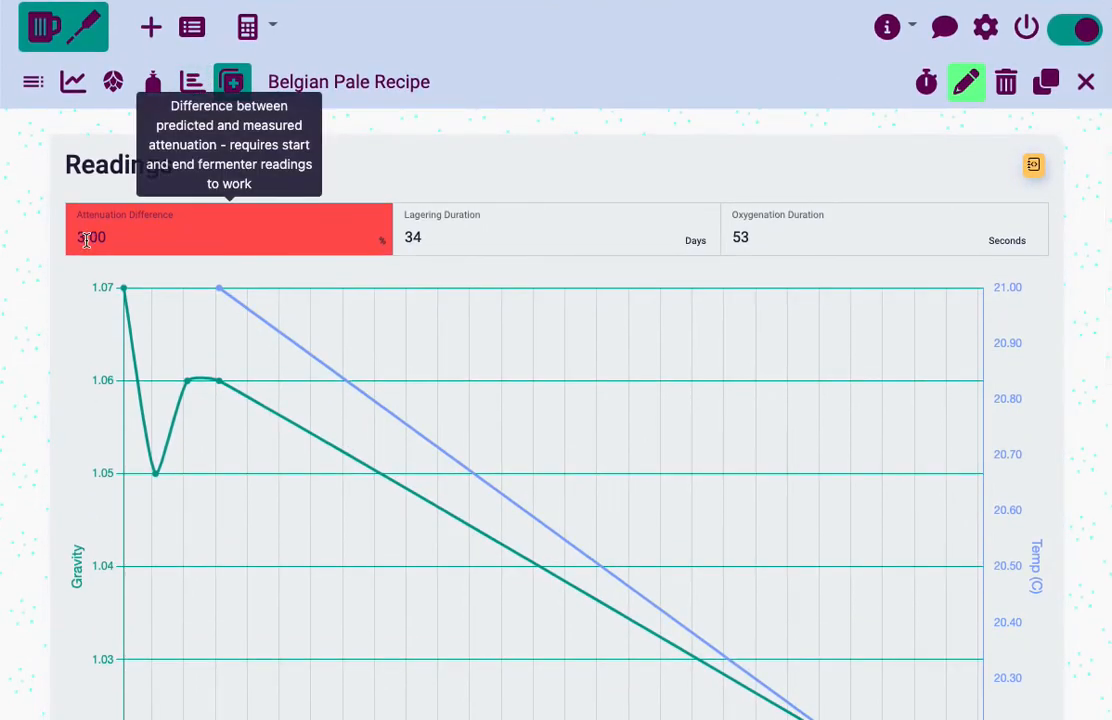
Open the comparison charts and compare predicted and measured efficiency, water-to-grain ratio, attenuation, ABV, gravity and volumes
click(183, 88)
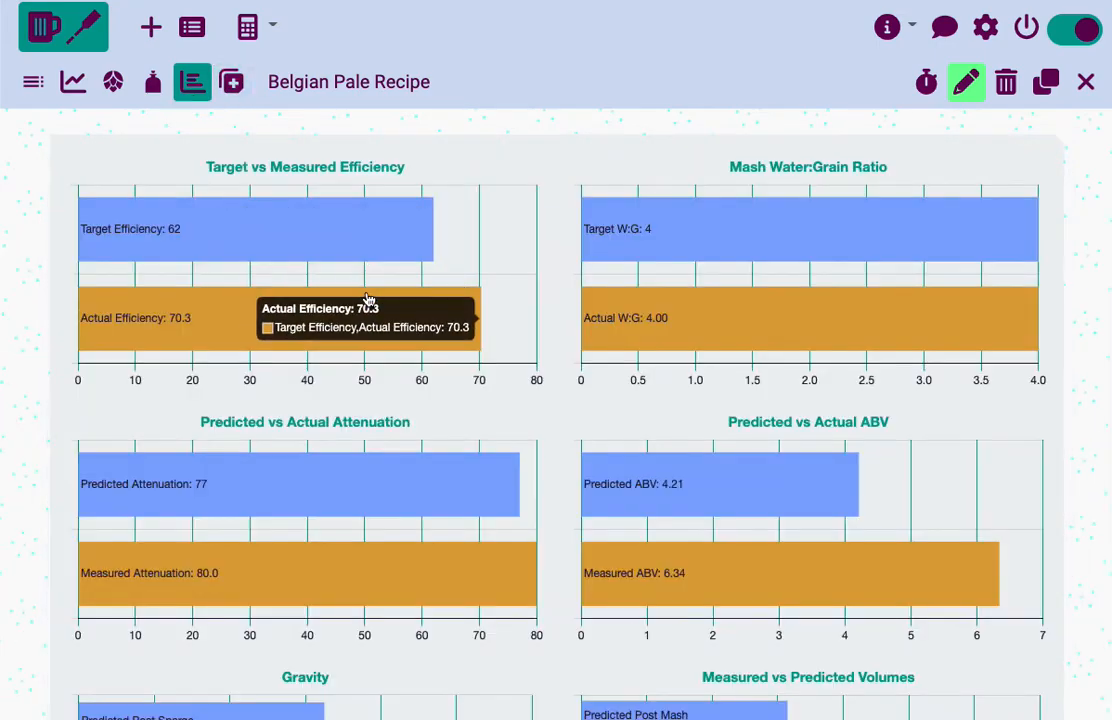
scroll(300, 422, down, 2)
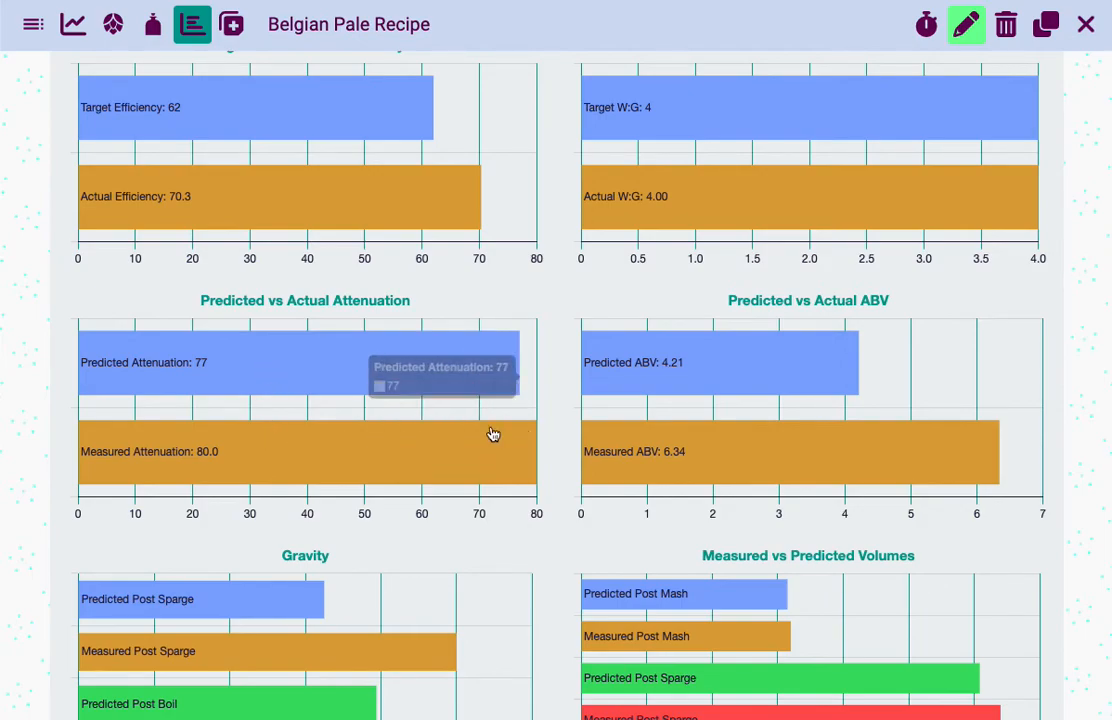
click(232, 24)
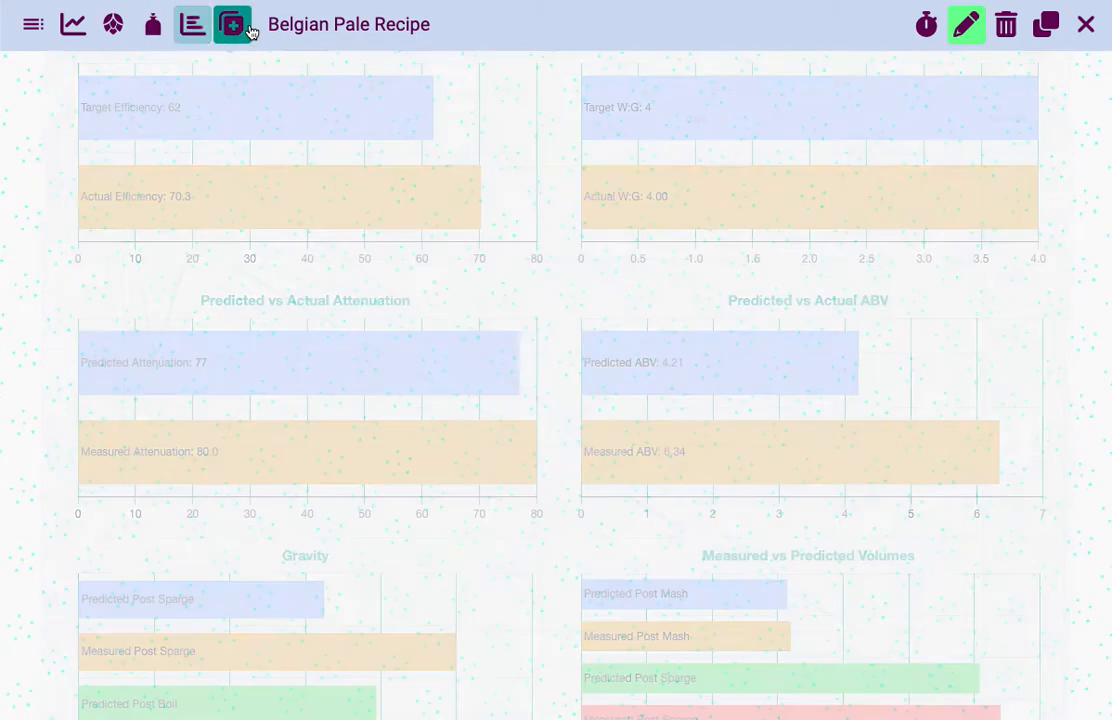
click(181, 33)
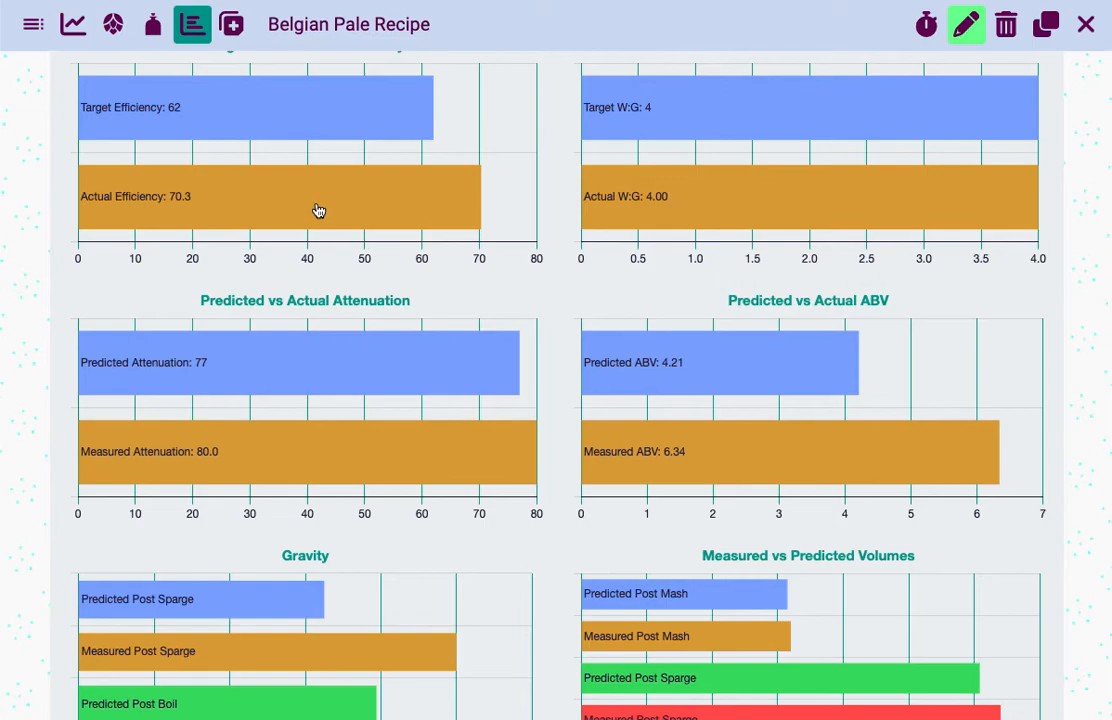
scroll(340, 226, up, 3)
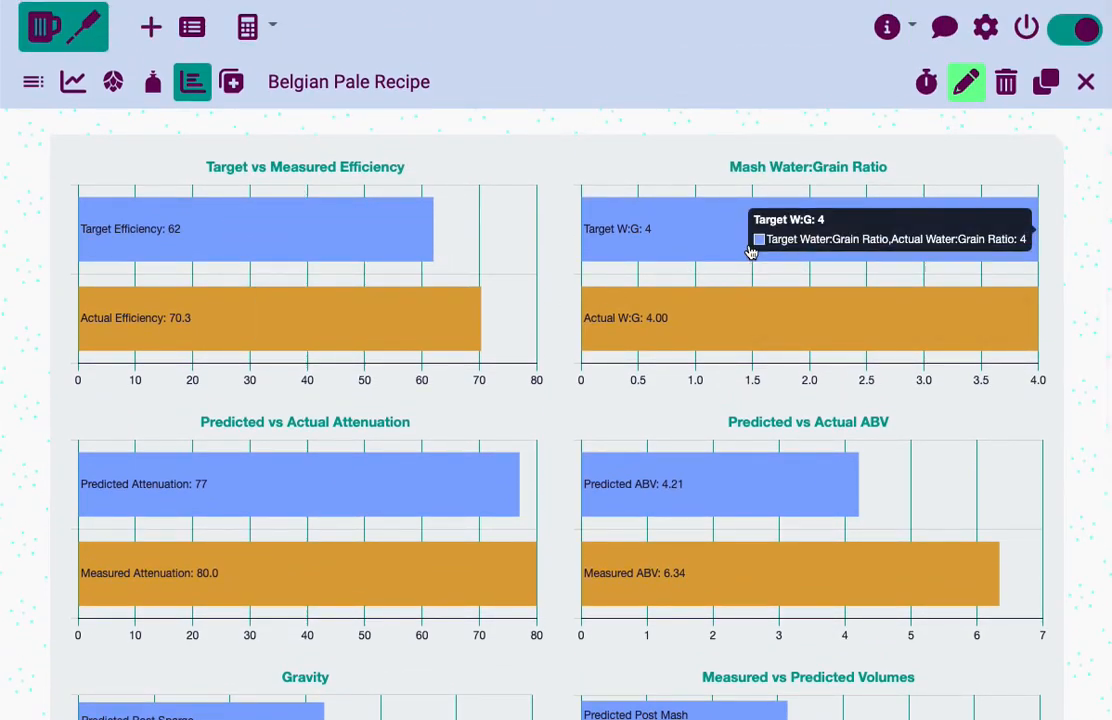
scroll(752, 251, down, 5)
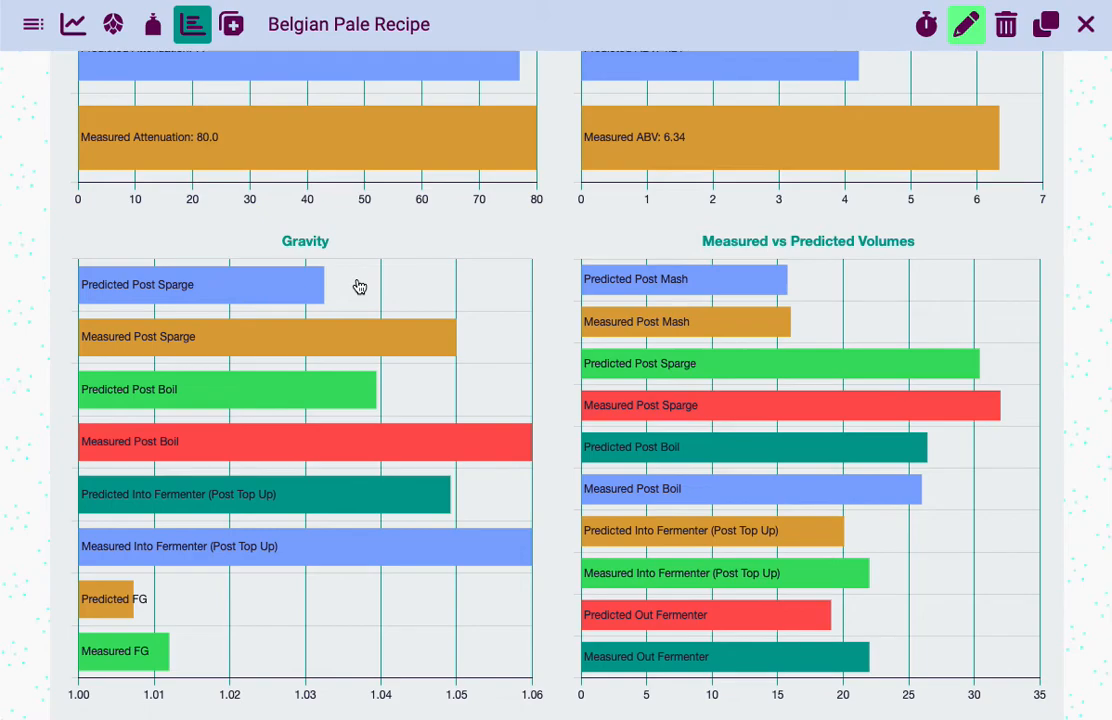
mouse_move(641, 292)
scroll(306, 611, up, 5)
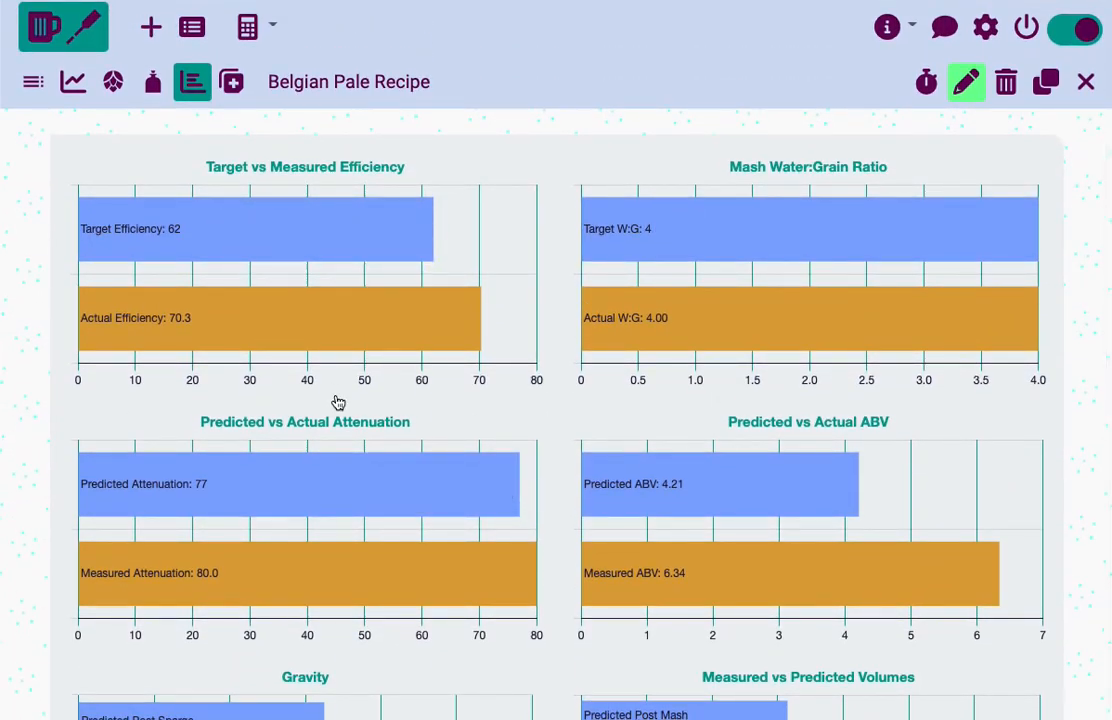
mouse_move(279, 318)
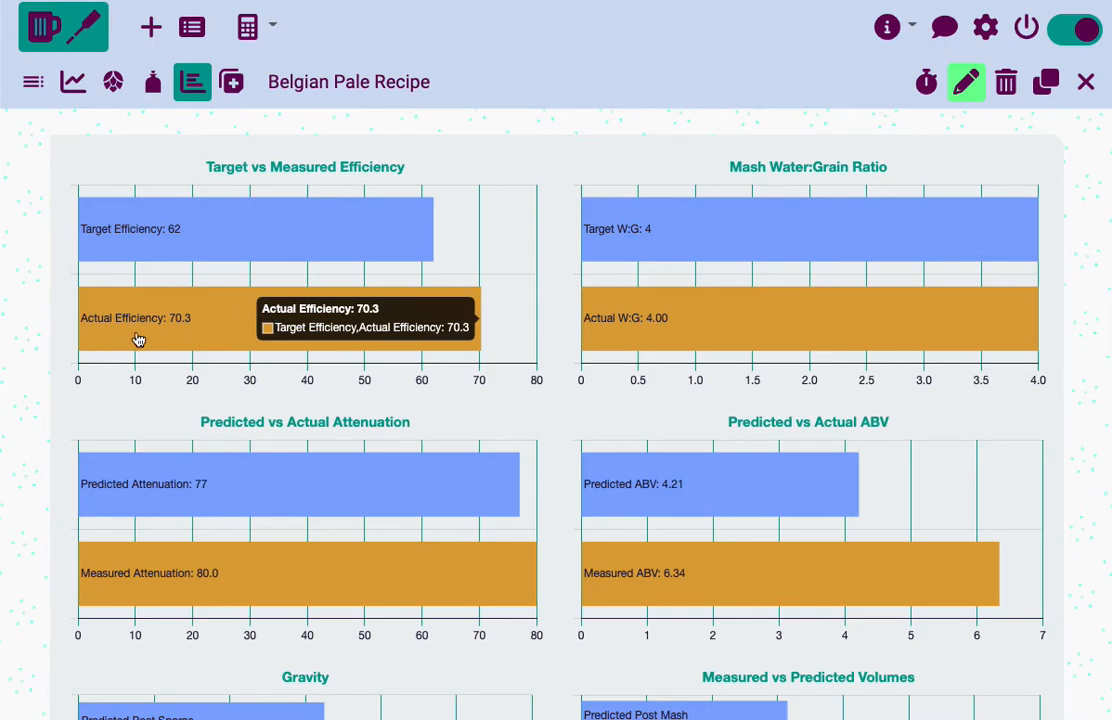
In the Carbonation section of the recipe summary, switch to forced carbonation and back to sugar carbonation to compare their settings
scroll(139, 340, down, 1)
scroll(139, 340, up, 1)
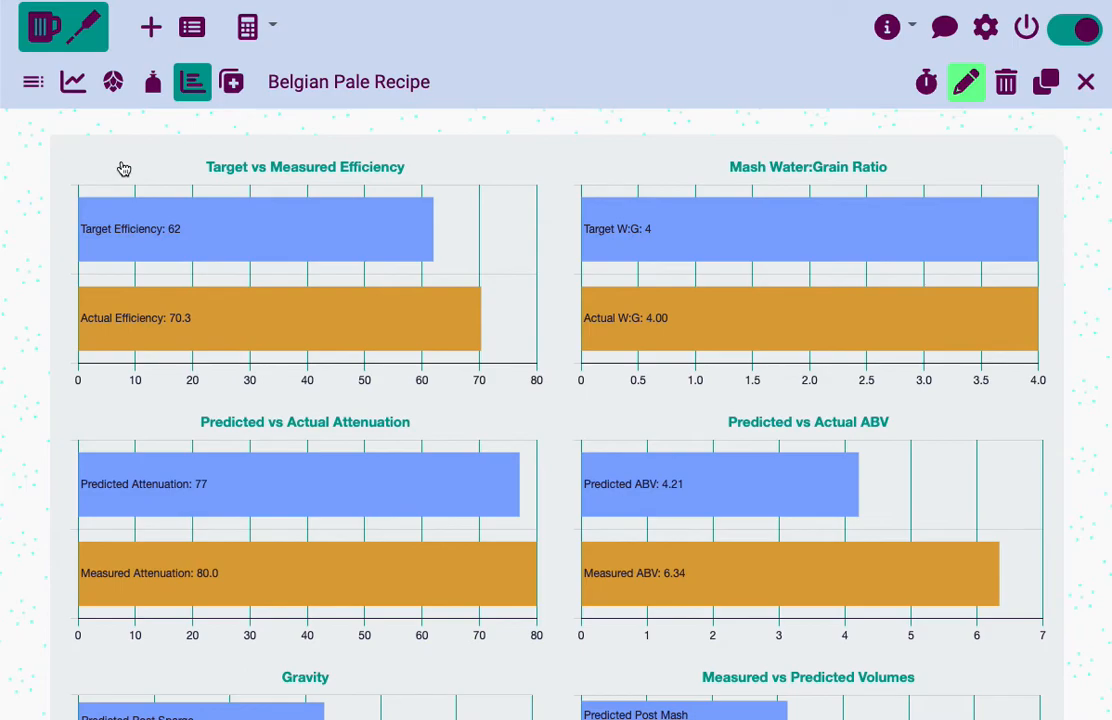
click(31, 85)
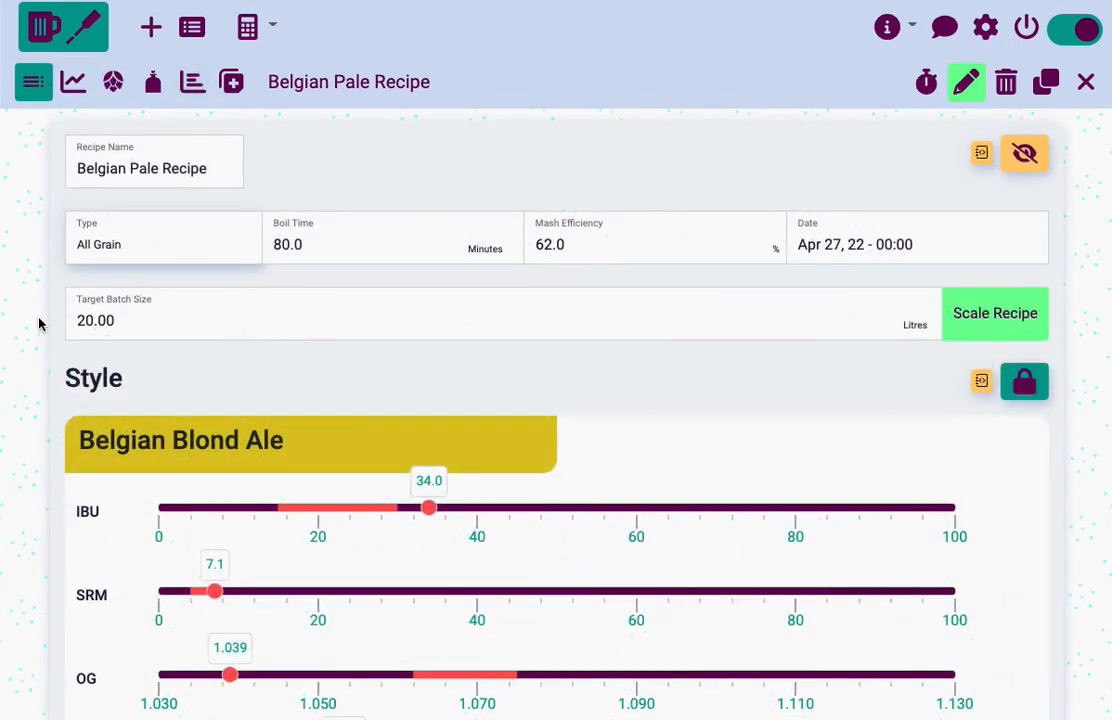
scroll(39, 323, down, 10)
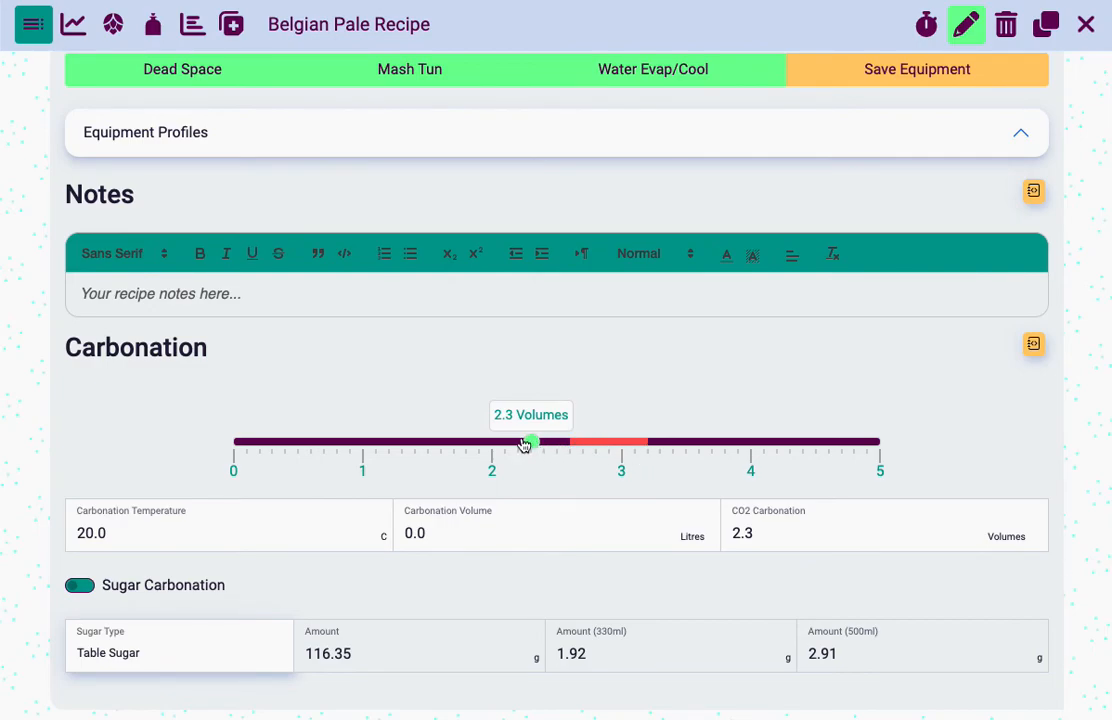
click(78, 586)
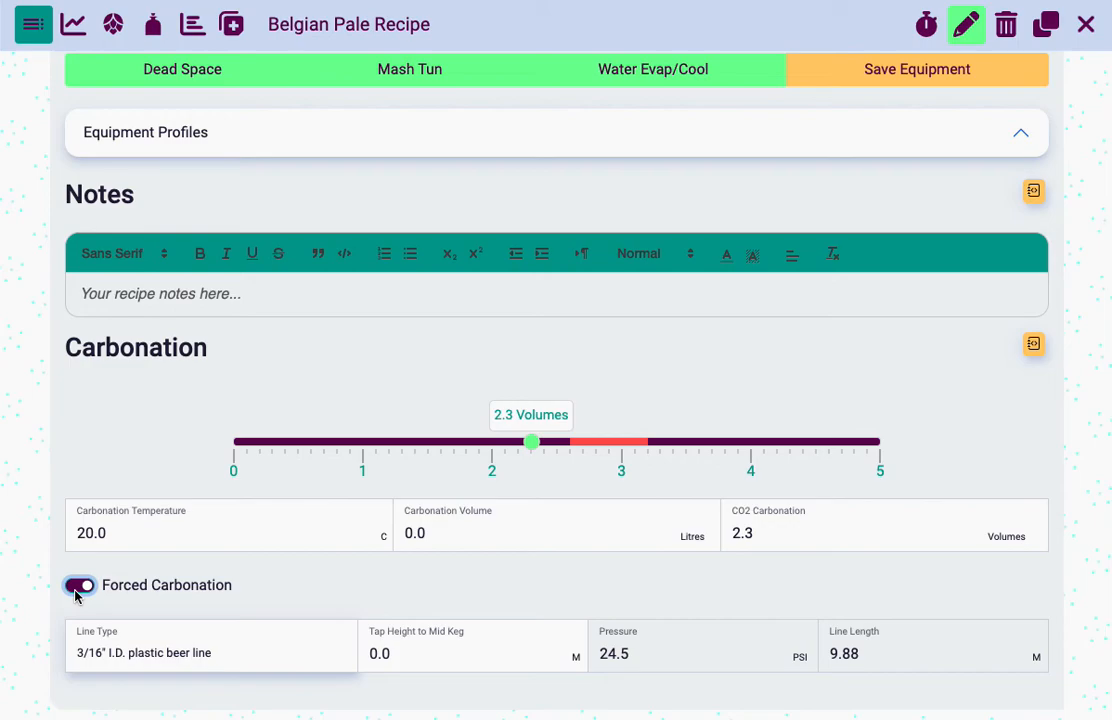
click(80, 588)
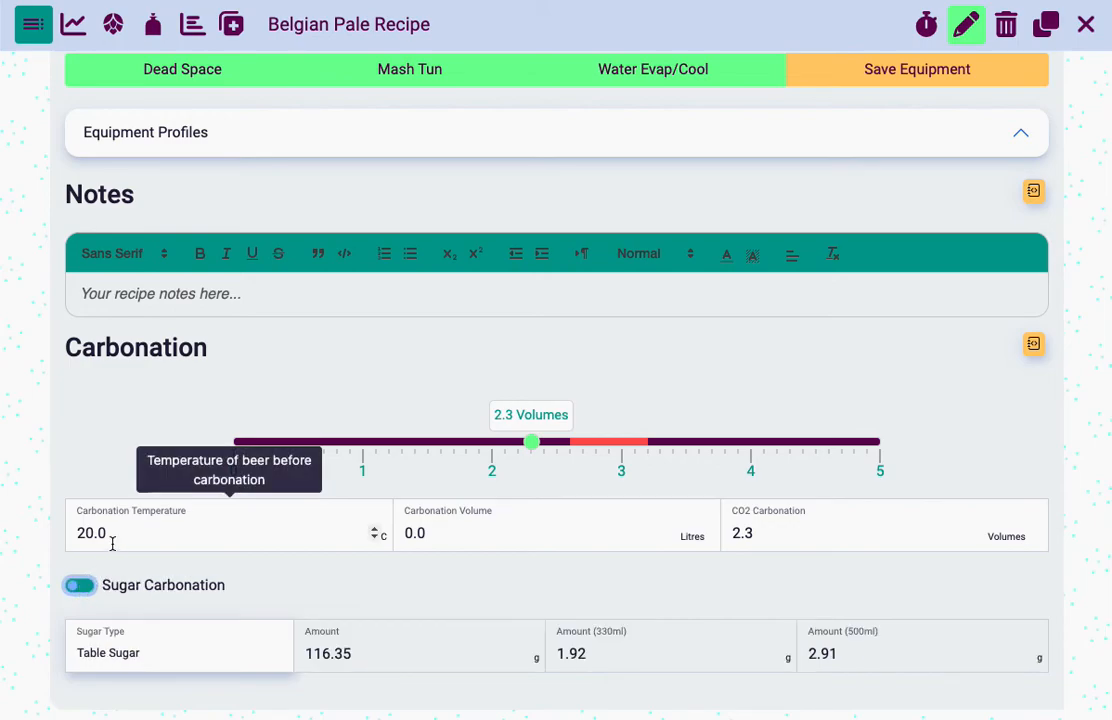
Check the fermenter volumes in the recipe's readings table
click(187, 40)
click(231, 24)
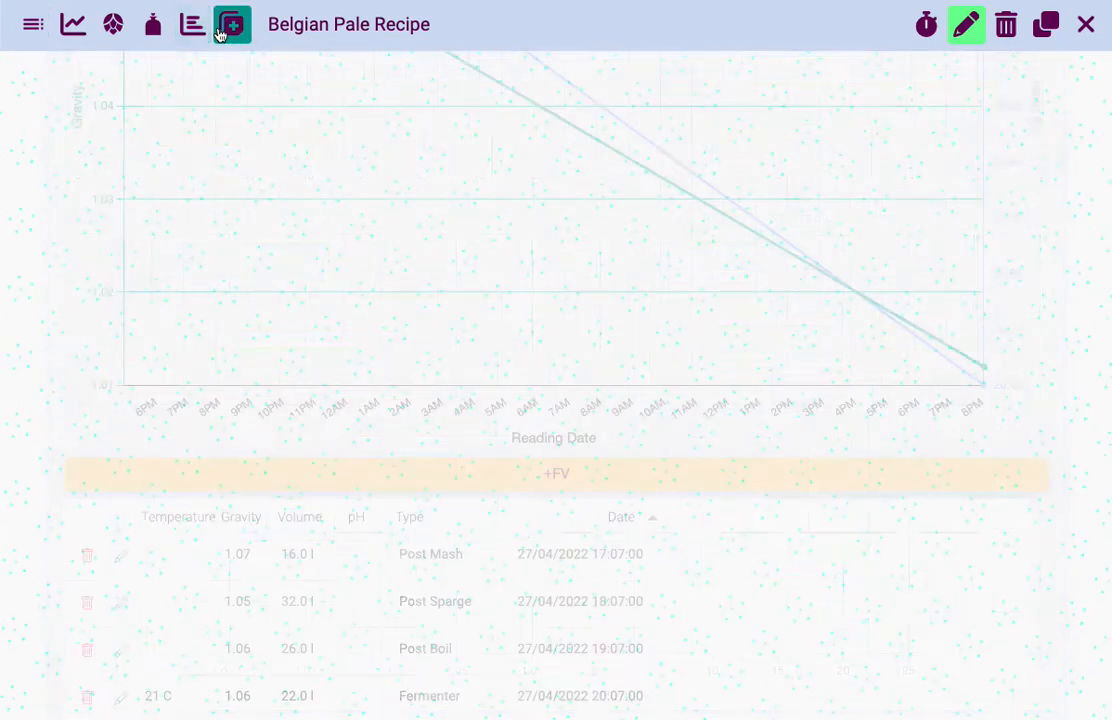
scroll(110, 472, down, 2)
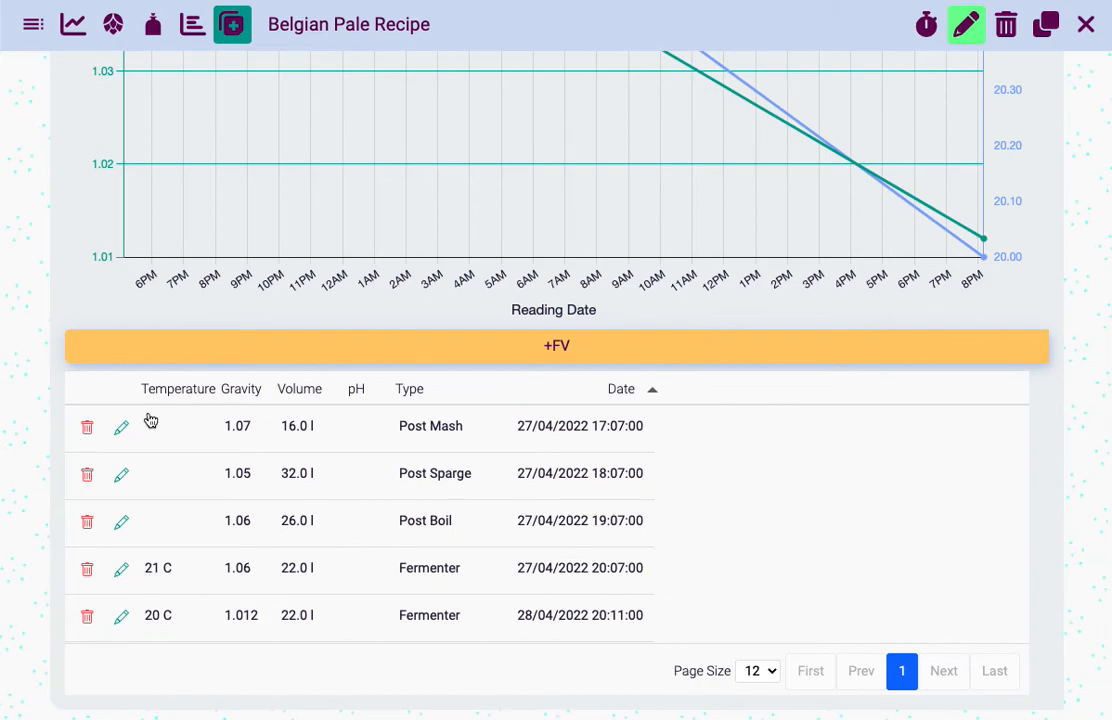
Set the carbonation volume in the recipe summary to 21 litres
click(33, 24)
scroll(2, 476, down, 5)
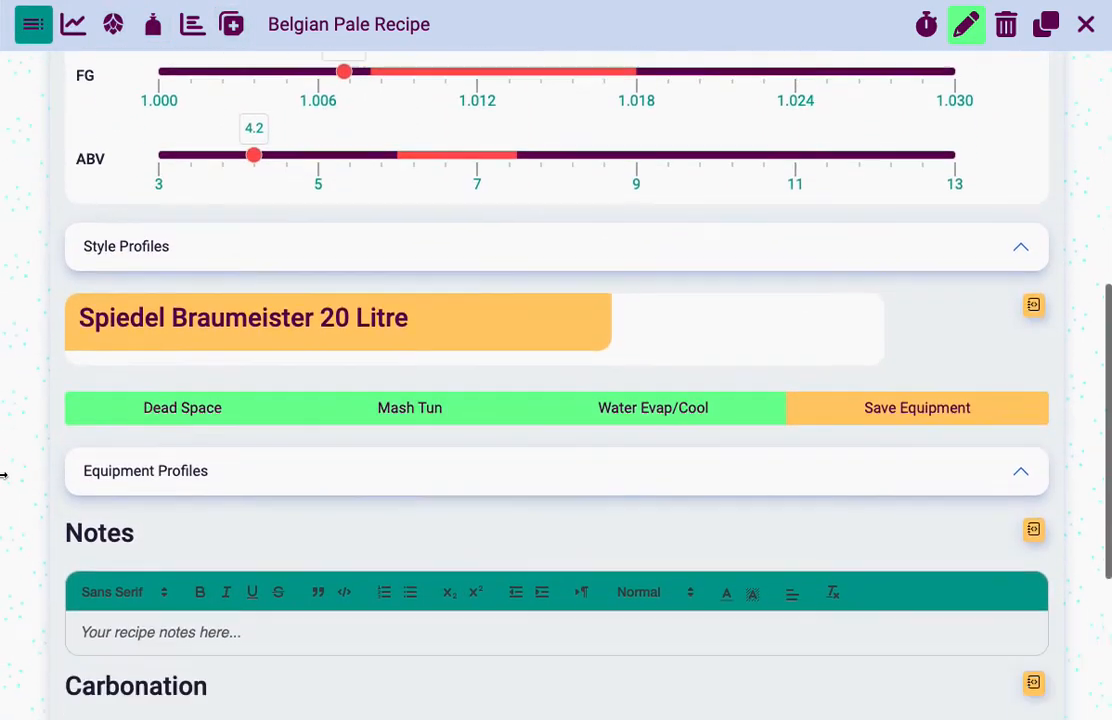
click(446, 535)
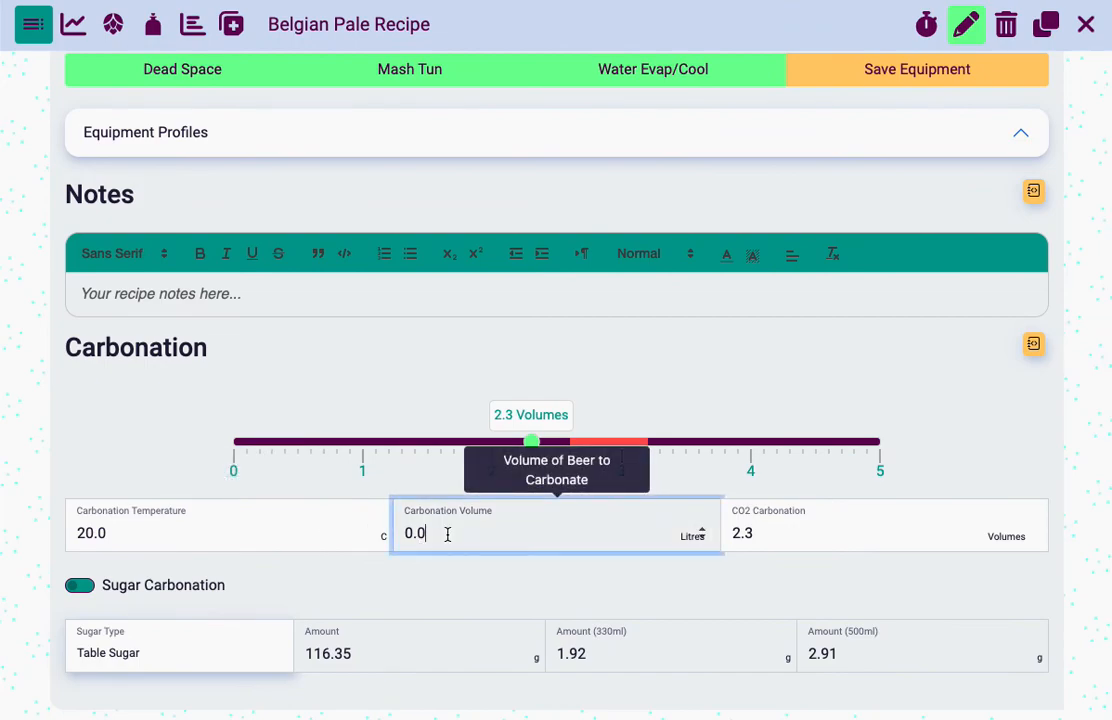
scroll(447, 535, up, 15)
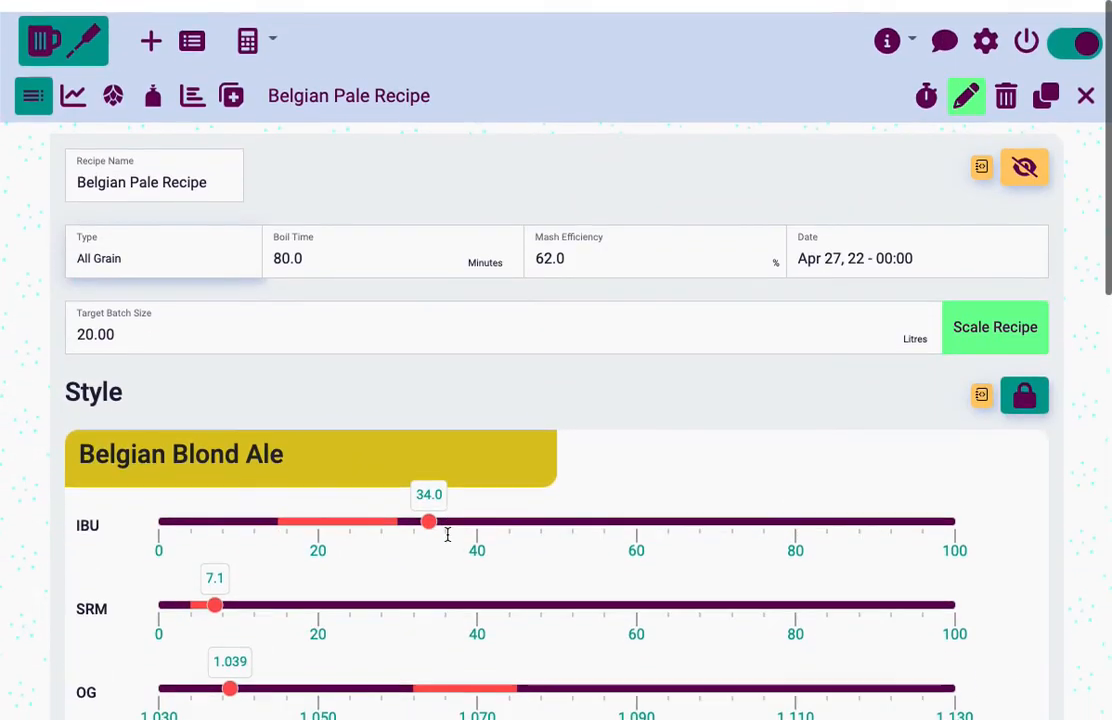
scroll(329, 215, down, 15)
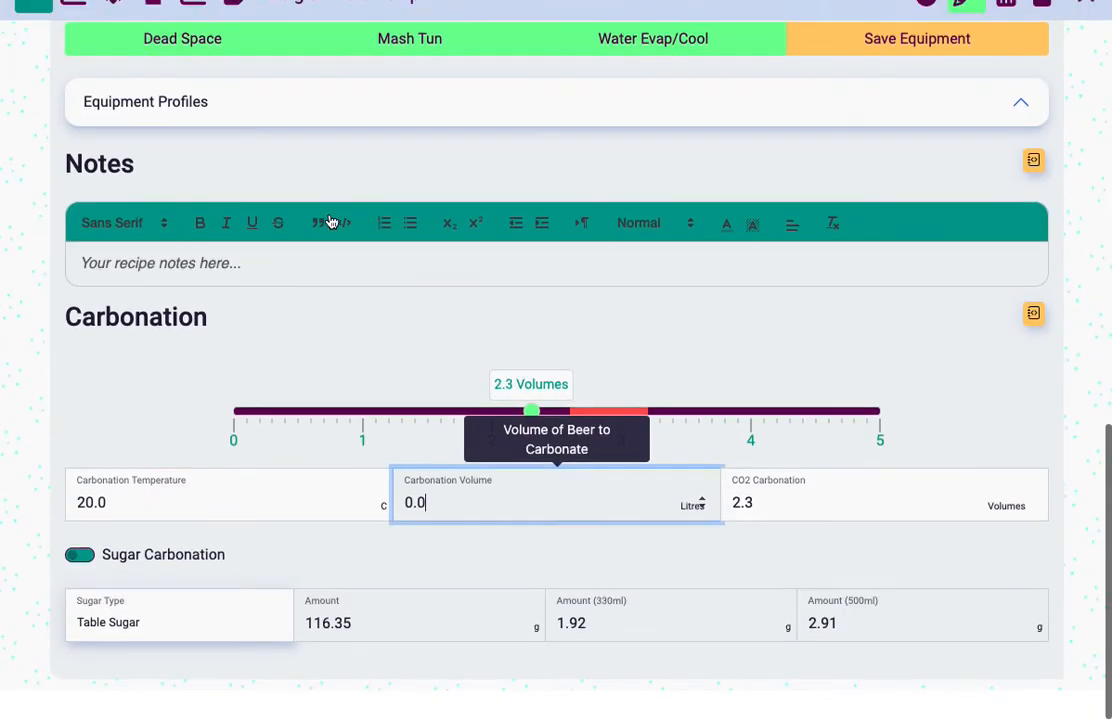
double_click(427, 532)
text(2)
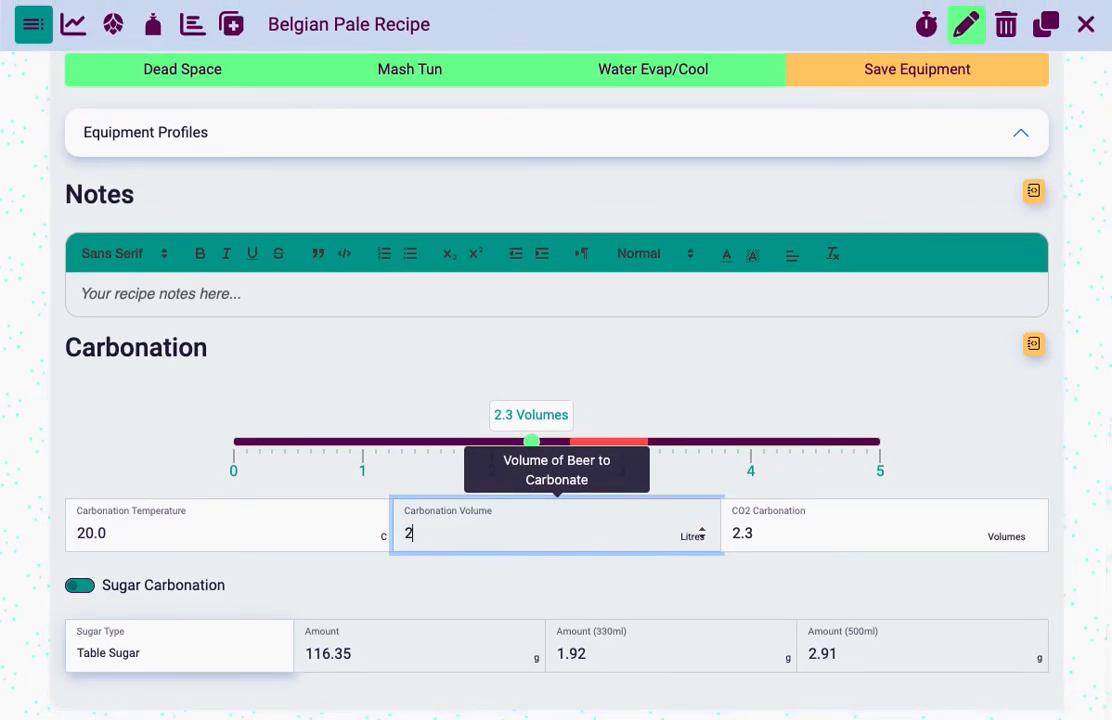
text(1)
key(Tab)
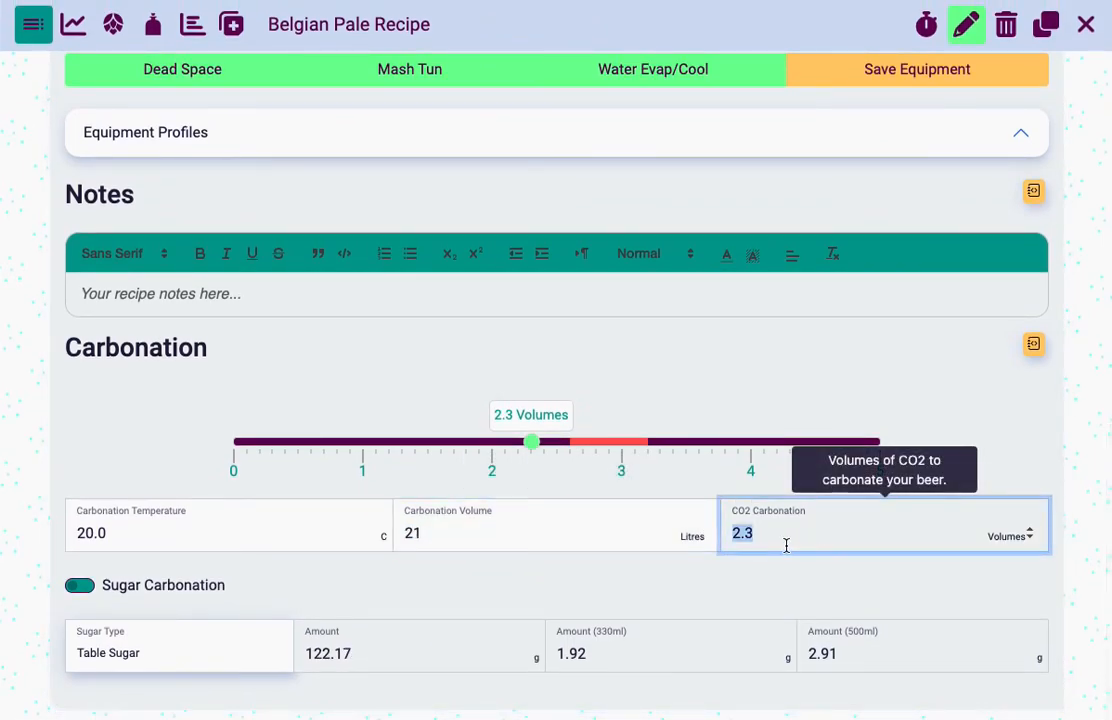
Raise the CO2 carbonation to 2.7 volumes and check the table sugar amount needed for the full volume
drag(533, 447, 579, 451)
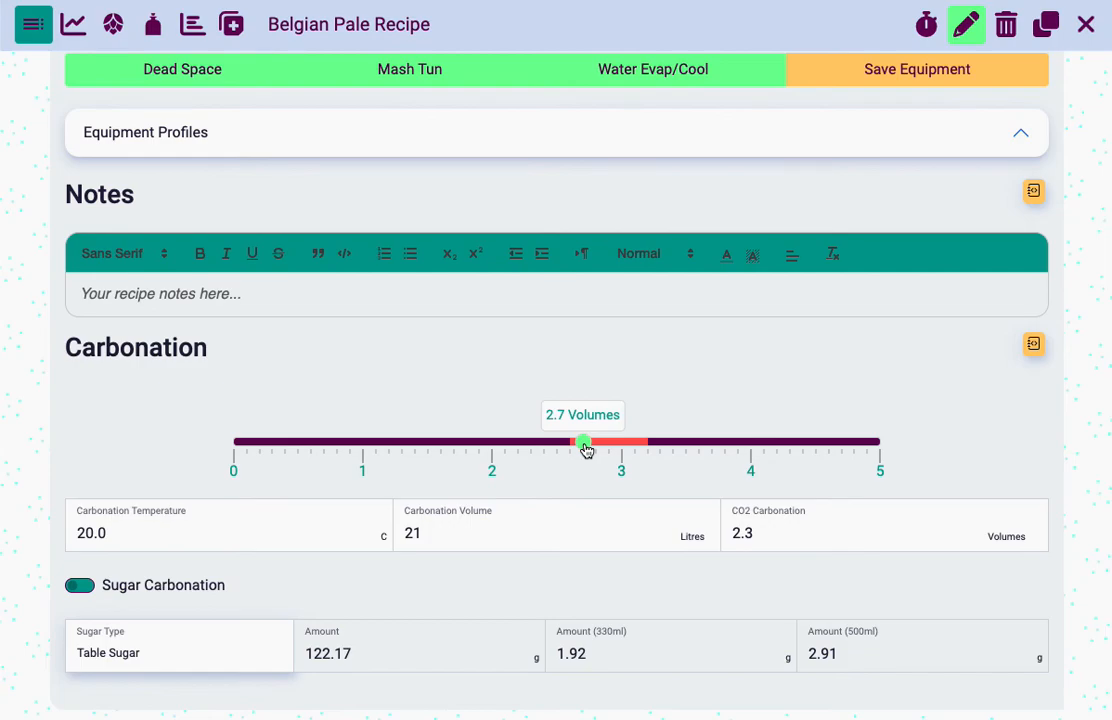
drag(587, 451, 586, 449)
drag(305, 657, 362, 653)
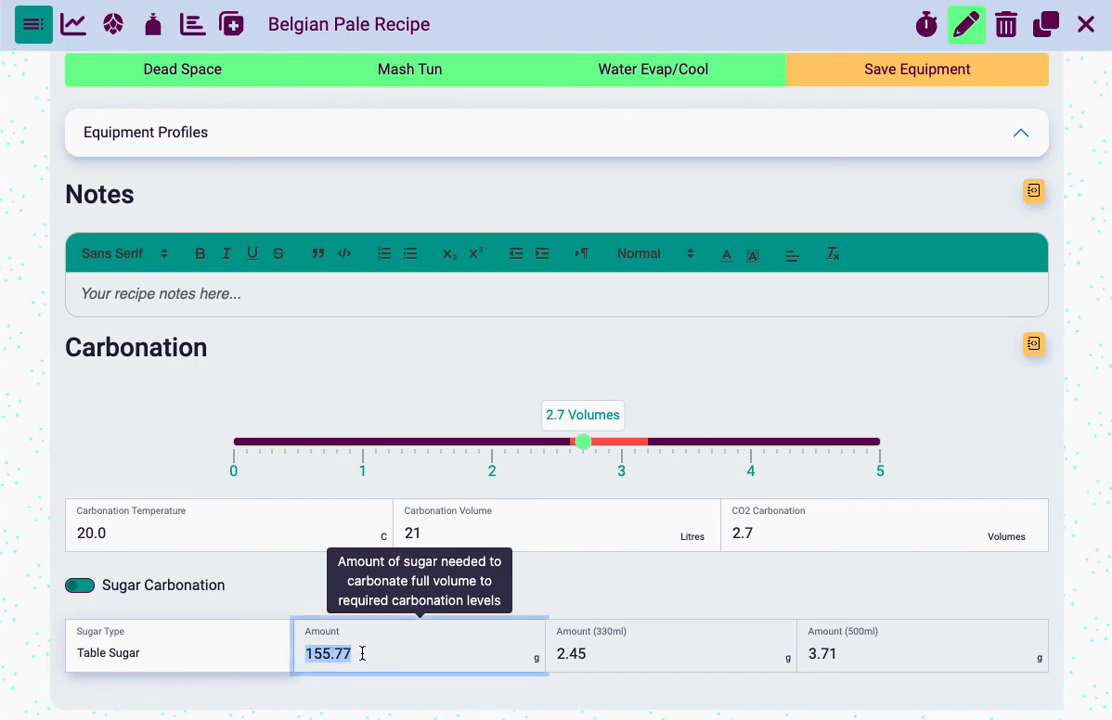
click(362, 653)
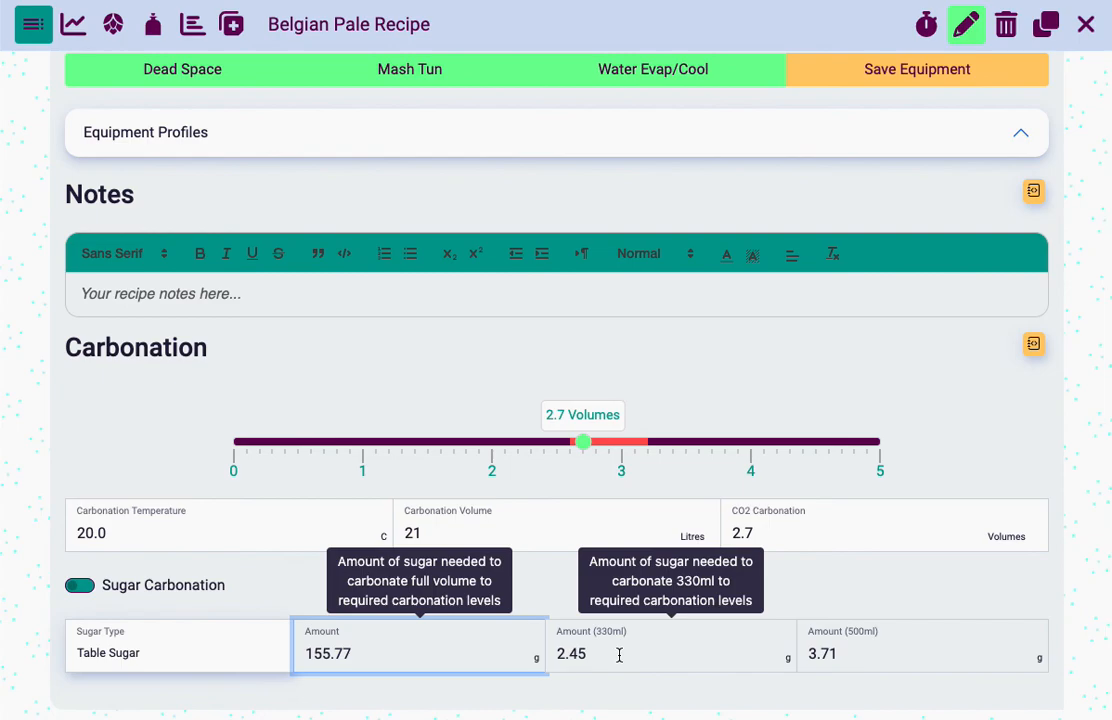
Try Belgian Candy Syrup as the carbonation sugar type to compare the amounts, and return to Table Sugar
click(179, 662)
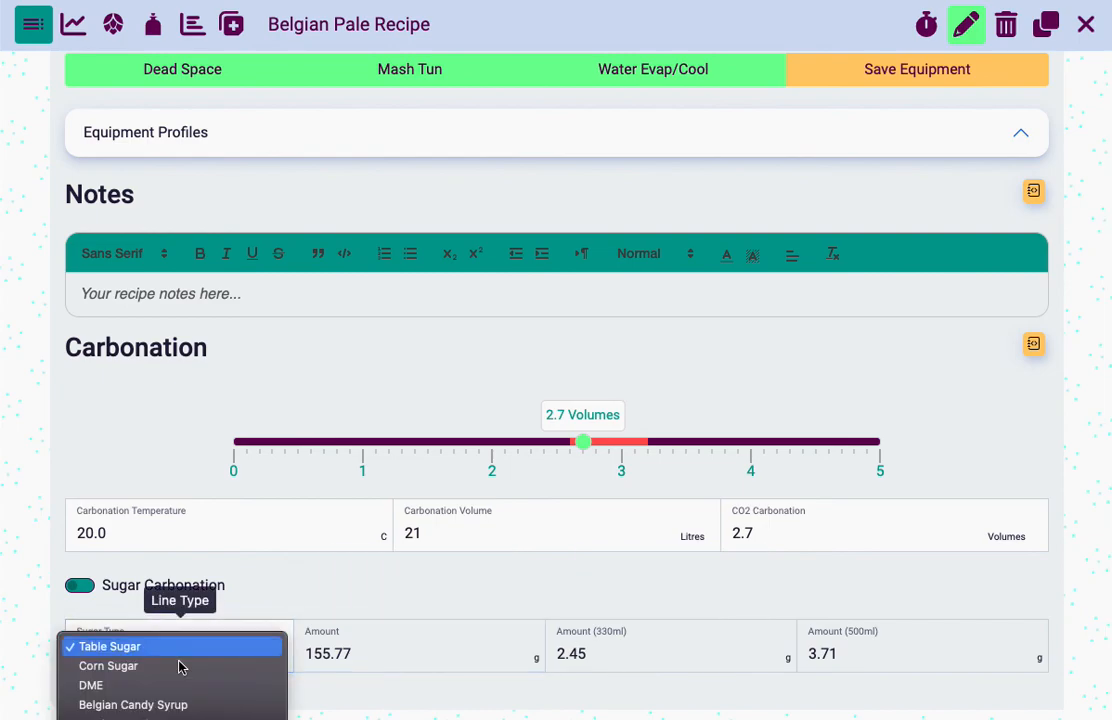
click(197, 708)
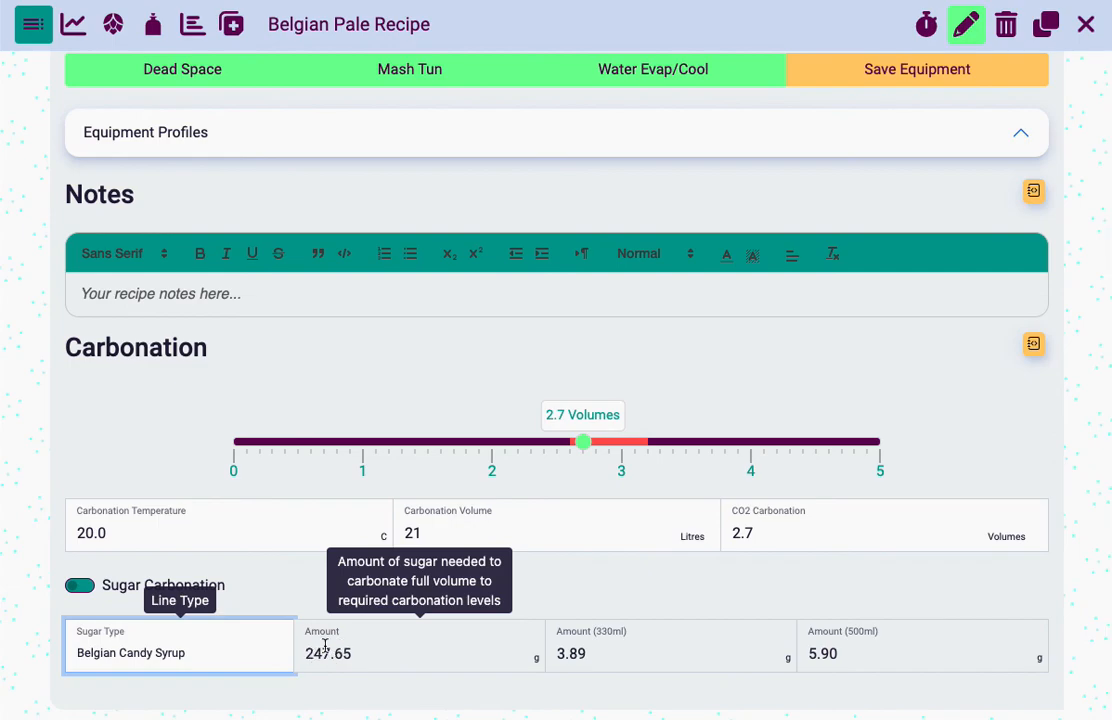
click(168, 663)
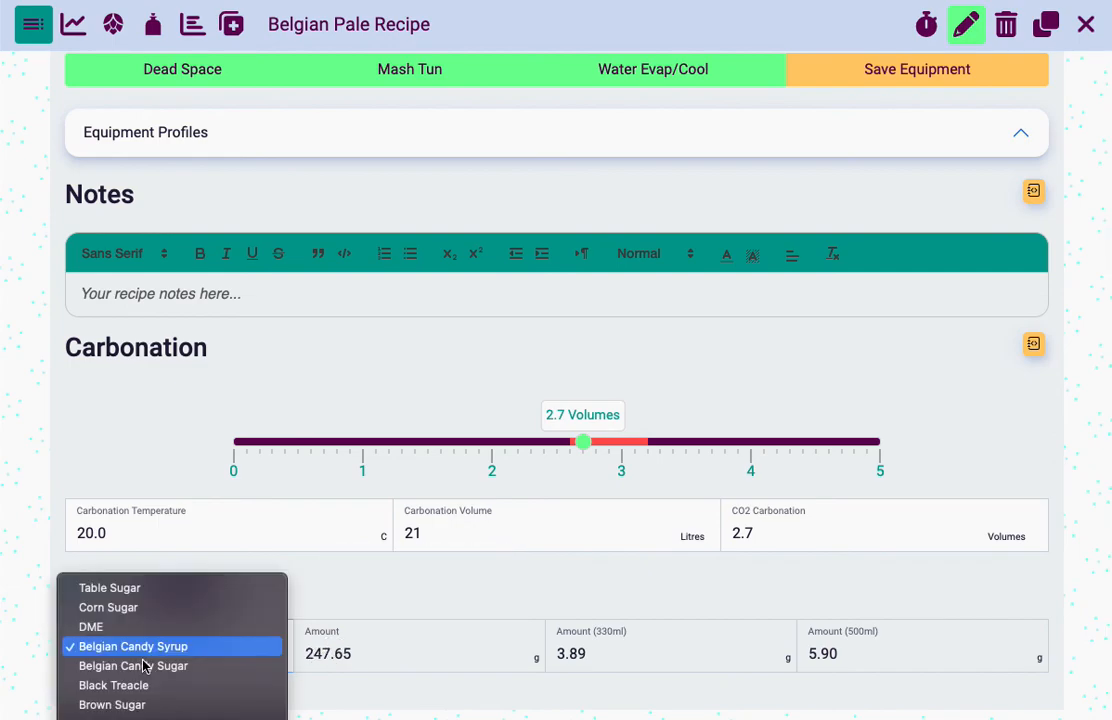
click(128, 587)
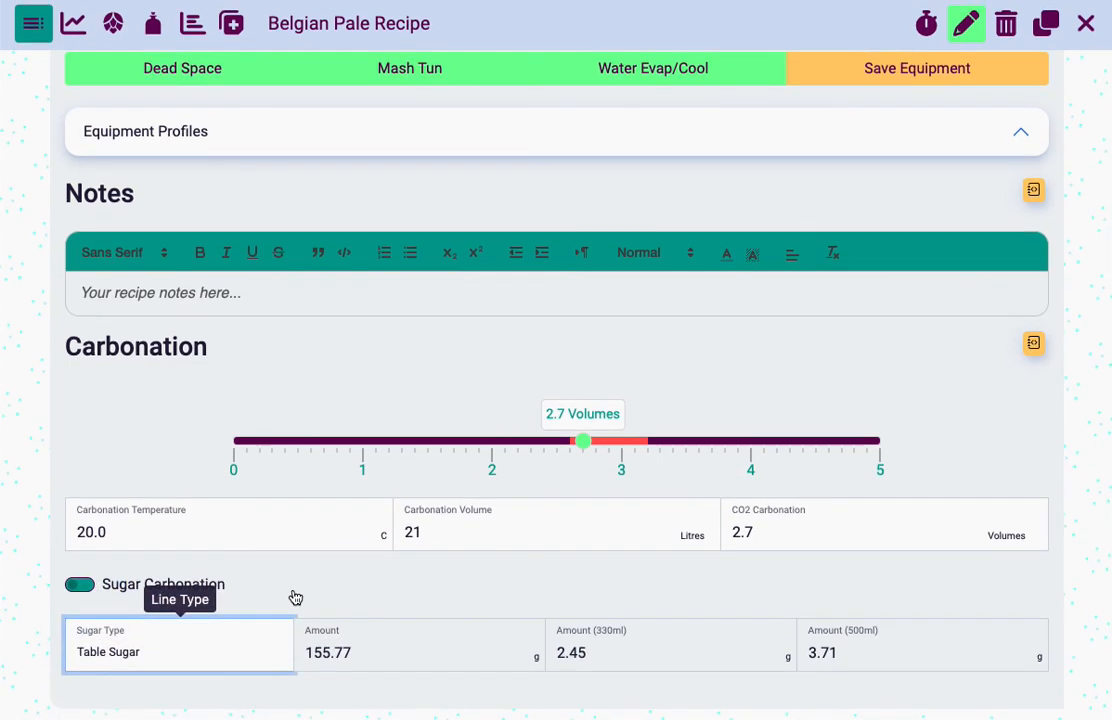
scroll(293, 596, up, 15)
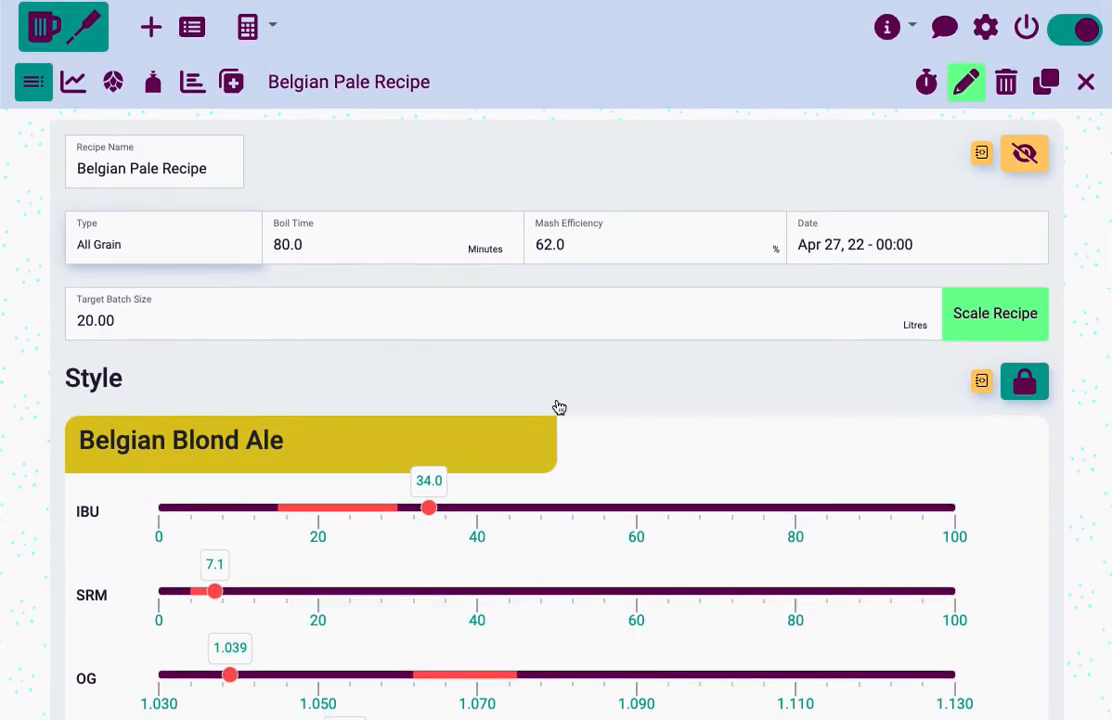